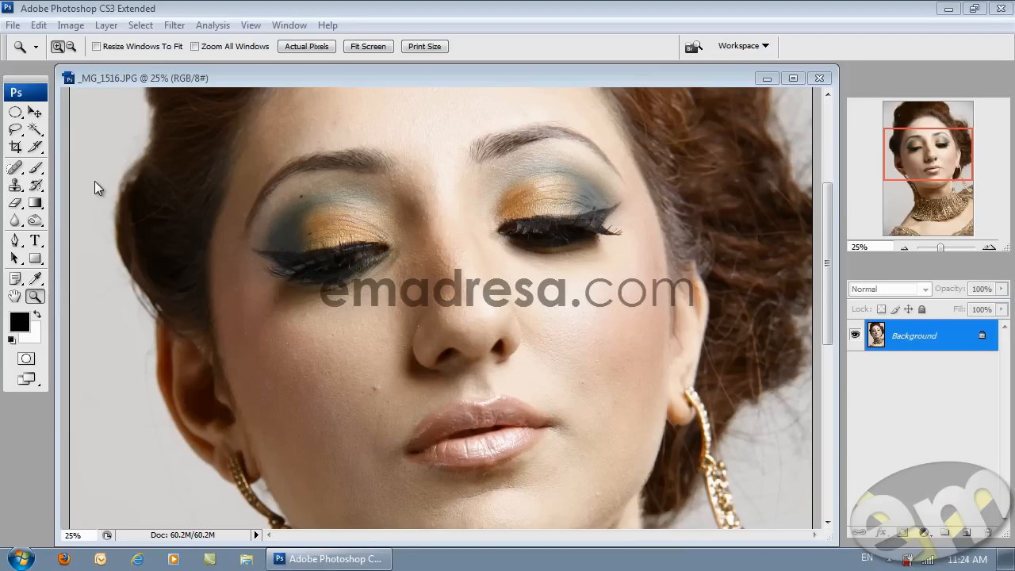
# Look over the healing tools grouped with the Spot Healing Brush
pyautogui.click(17, 171)
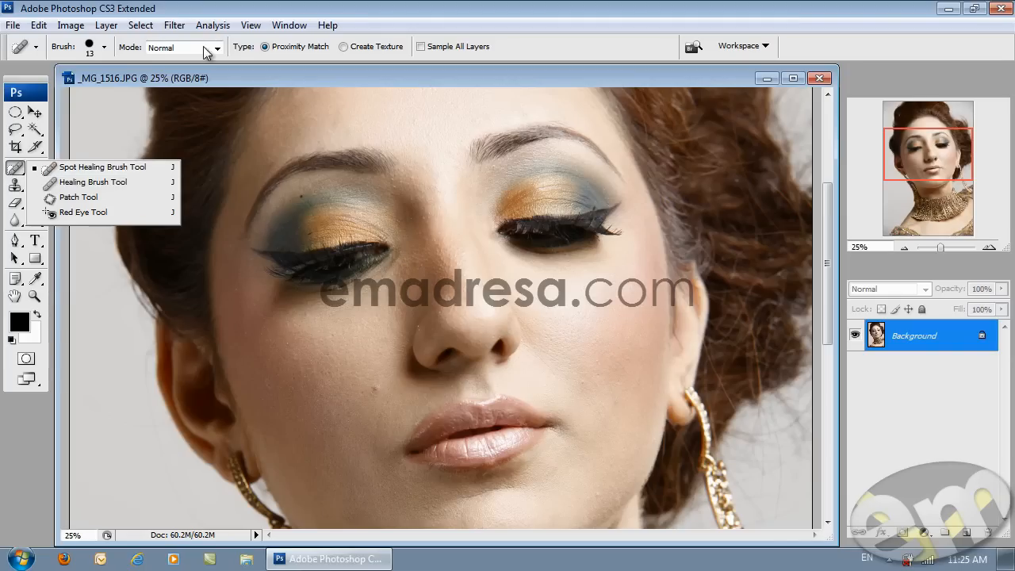
pyautogui.click(213, 70)
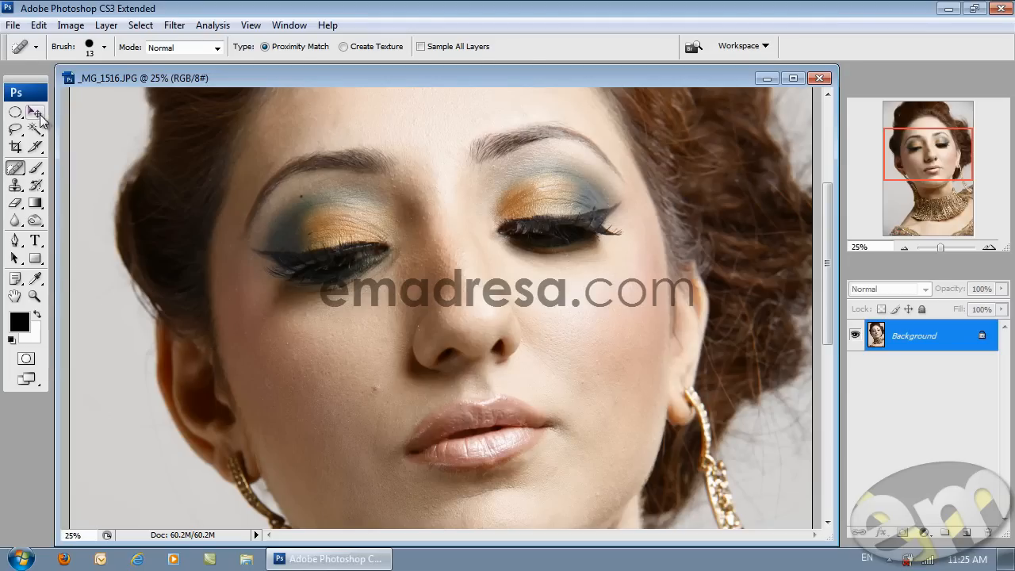
# Examine the whole portrait for skin flaws, from the hairline and forehead over the eyes and cheeks to the chin and neck
pyautogui.click(35, 112)
pyautogui.scroll(5, 491, 377)
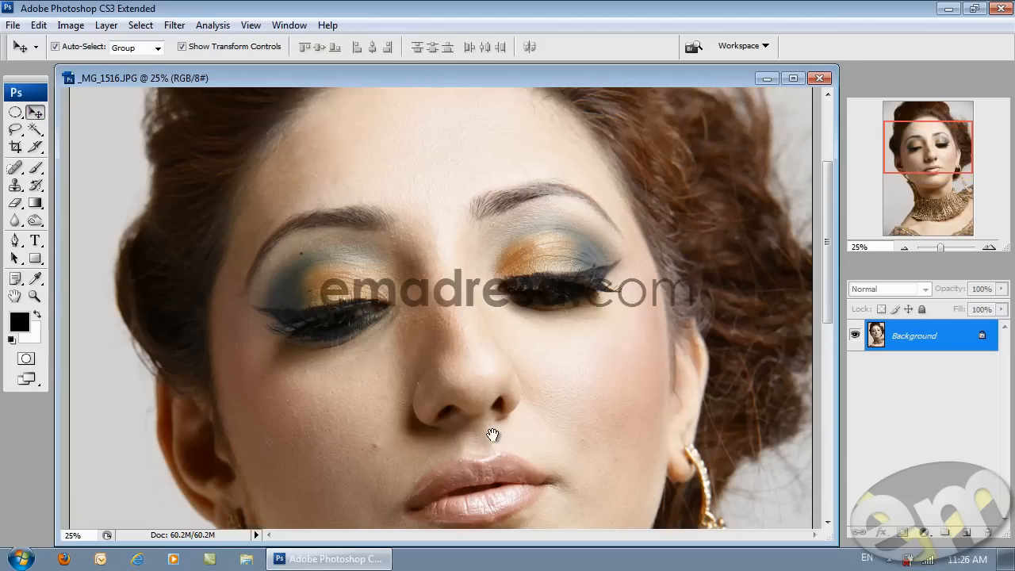
pyautogui.scroll(2, 492, 317)
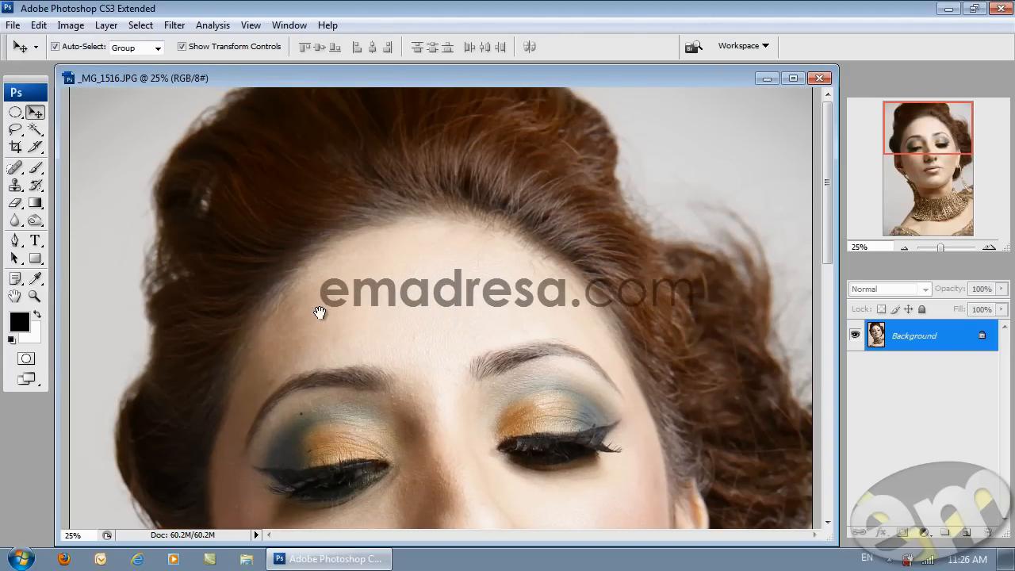
pyautogui.scroll(-2, 393, 309)
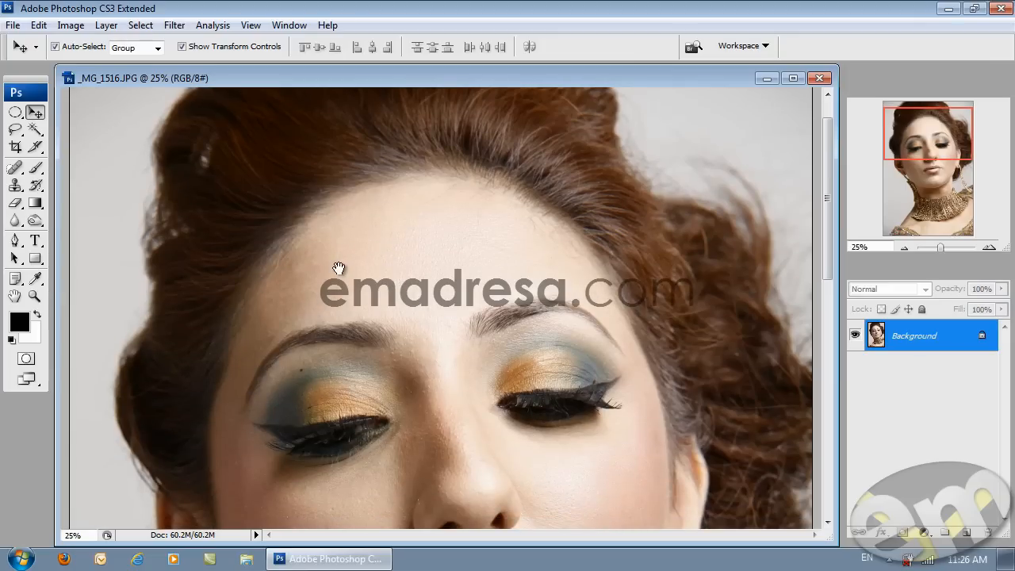
pyautogui.scroll(-2, 373, 266)
pyautogui.scroll(-2, 402, 302)
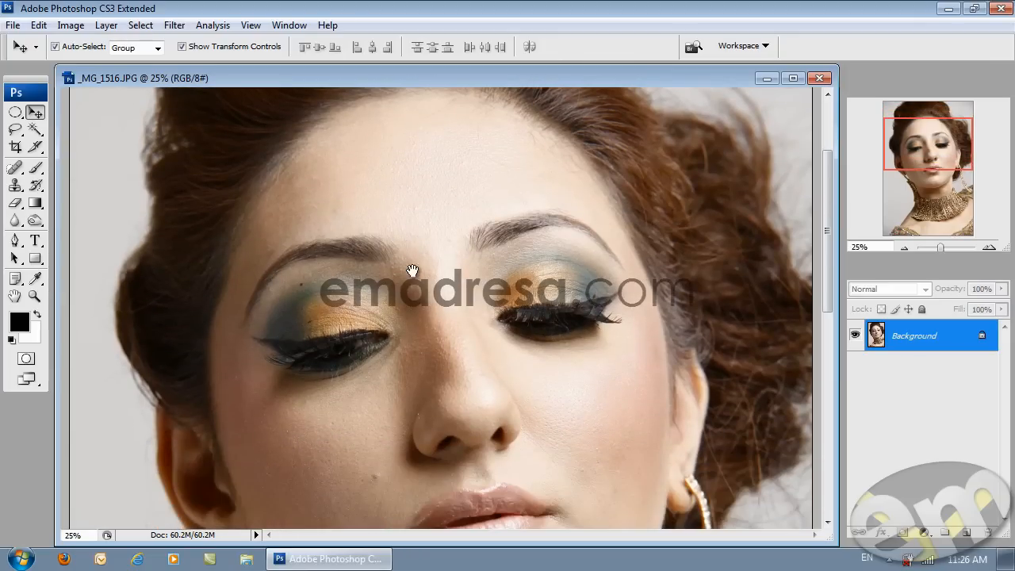
pyautogui.scroll(1, 408, 266)
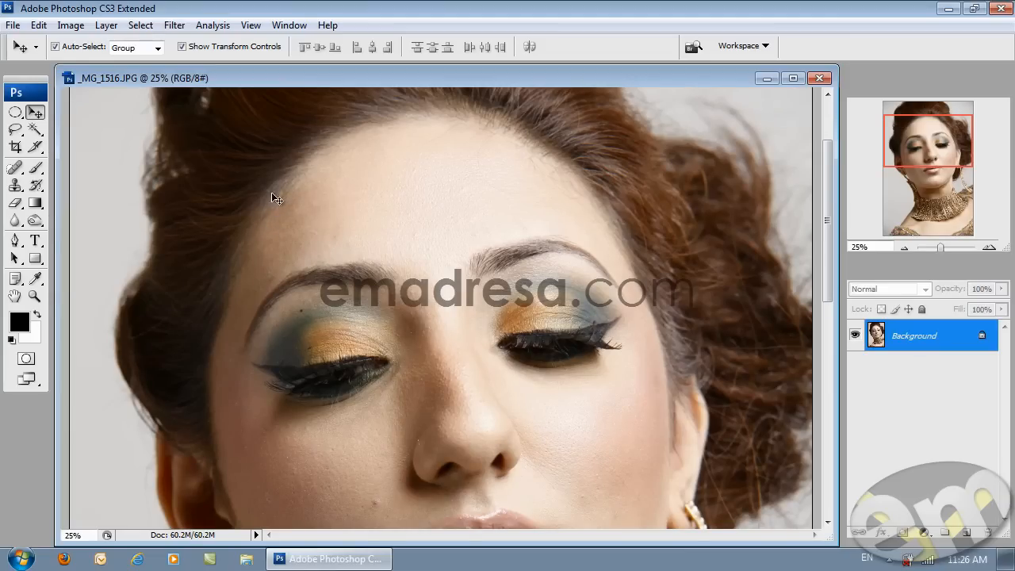
pyautogui.scroll(-3, 417, 228)
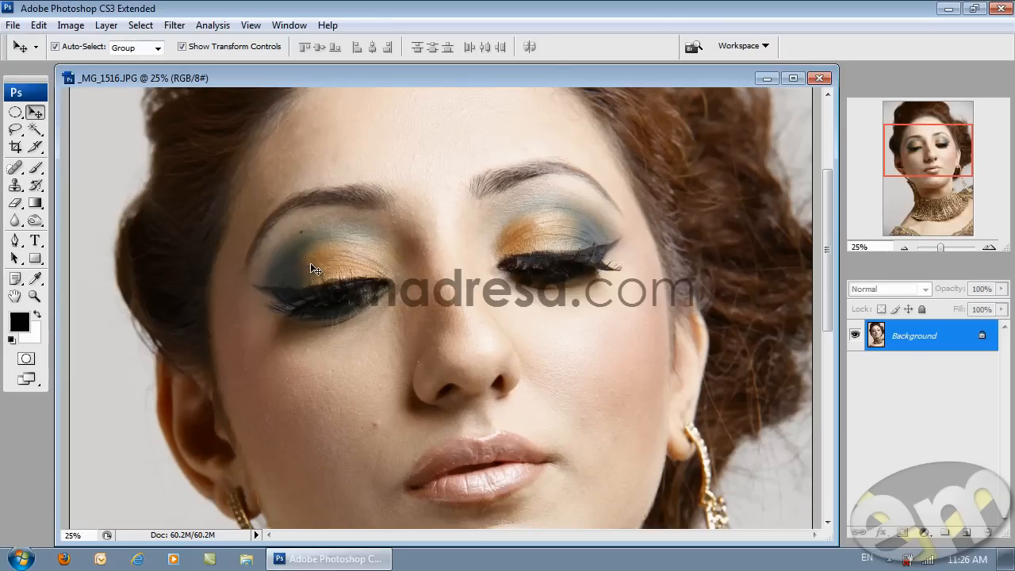
pyautogui.scroll(-4, 323, 254)
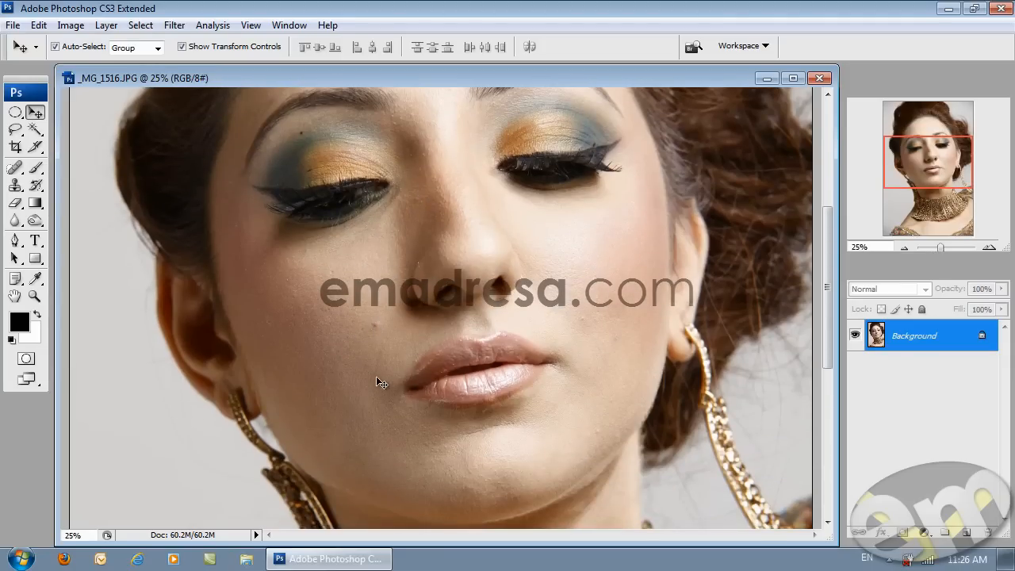
pyautogui.scroll(-2, 379, 381)
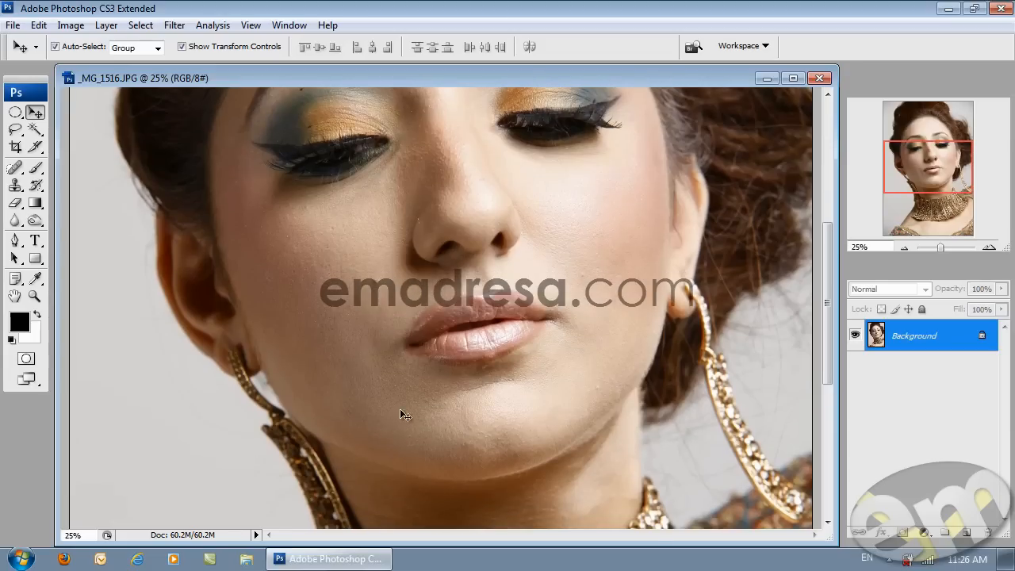
pyautogui.scroll(-4, 437, 365)
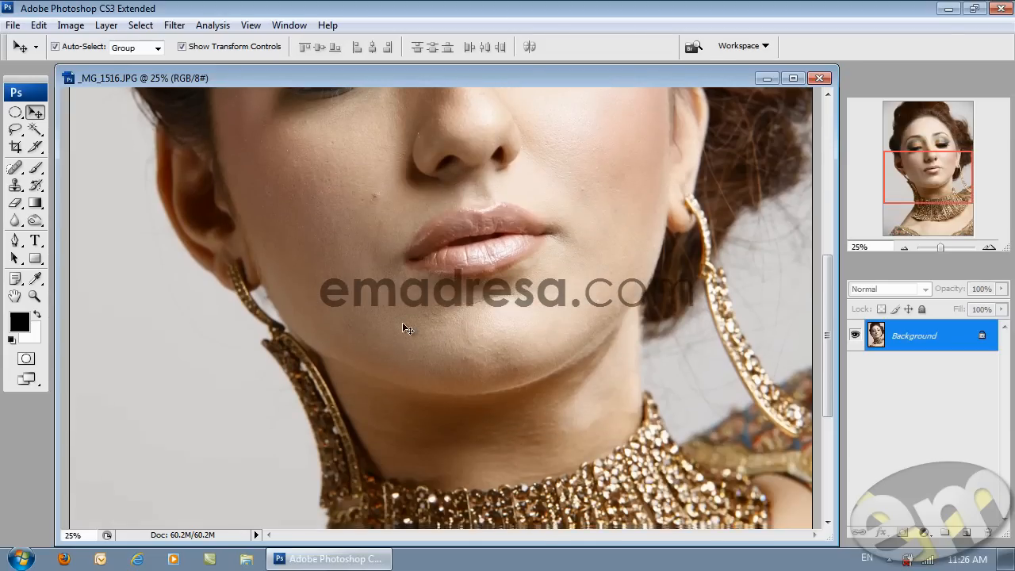
pyautogui.scroll(-1, 444, 373)
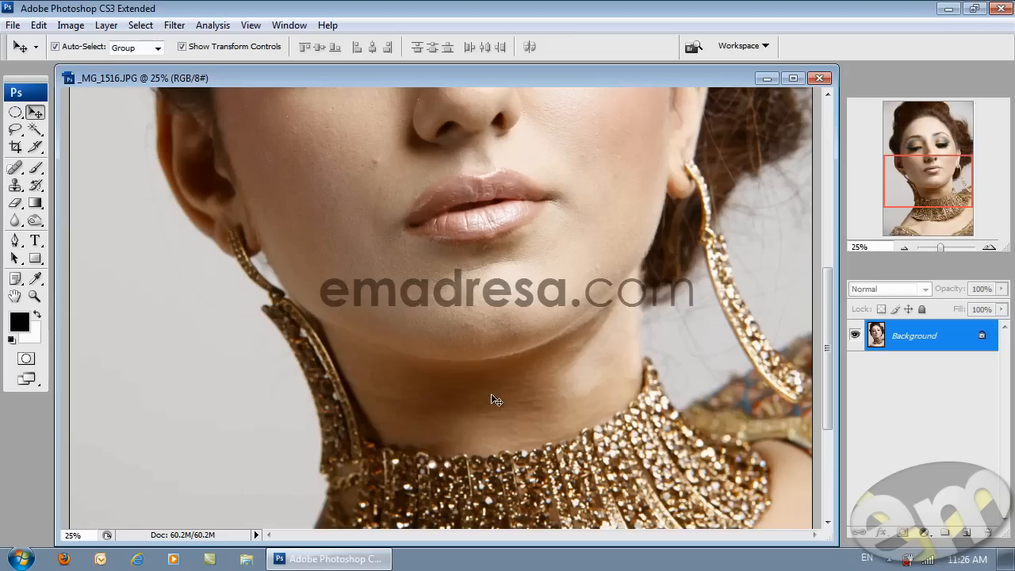
pyautogui.moveTo(554, 331); pyautogui.dragTo(436, 410)
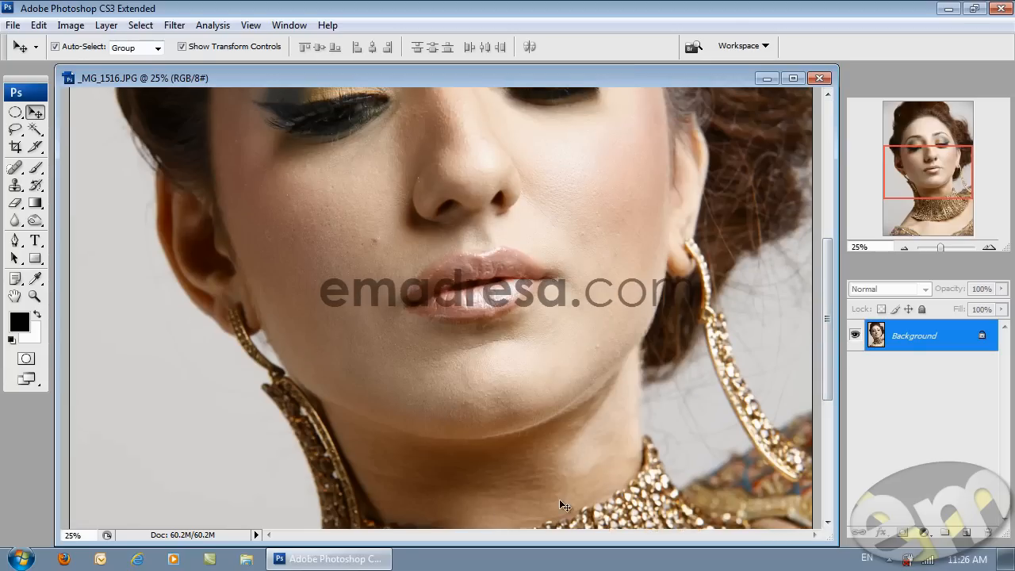
# Inspect the necklace, neck and lower face at 33.3% magnification
pyautogui.click(35, 296)
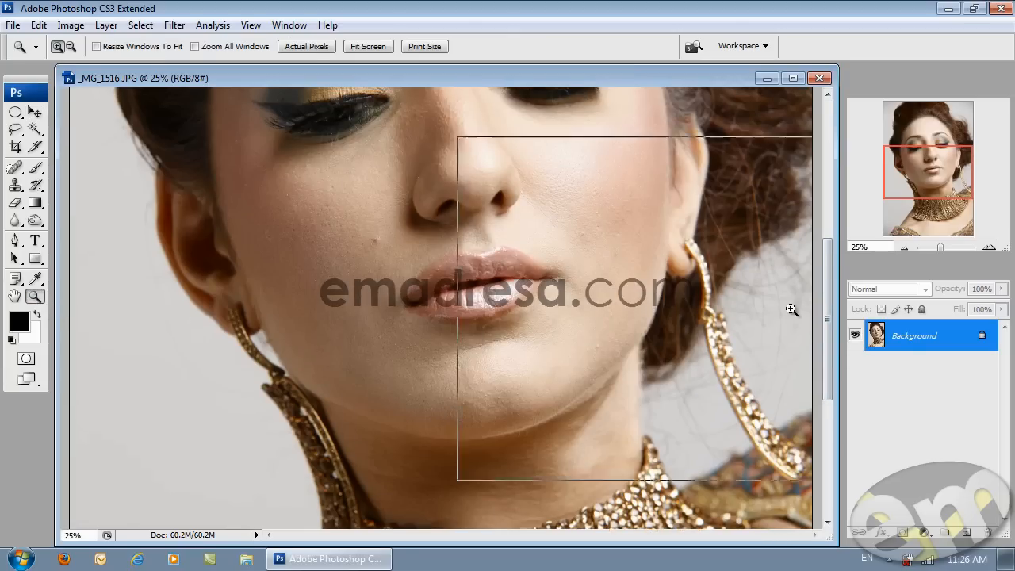
pyautogui.click(792, 310)
pyautogui.moveTo(711, 426); pyautogui.dragTo(705, 261)
pyautogui.moveTo(709, 349); pyautogui.dragTo(653, 209)
pyautogui.moveTo(294, 464); pyautogui.dragTo(520, 316)
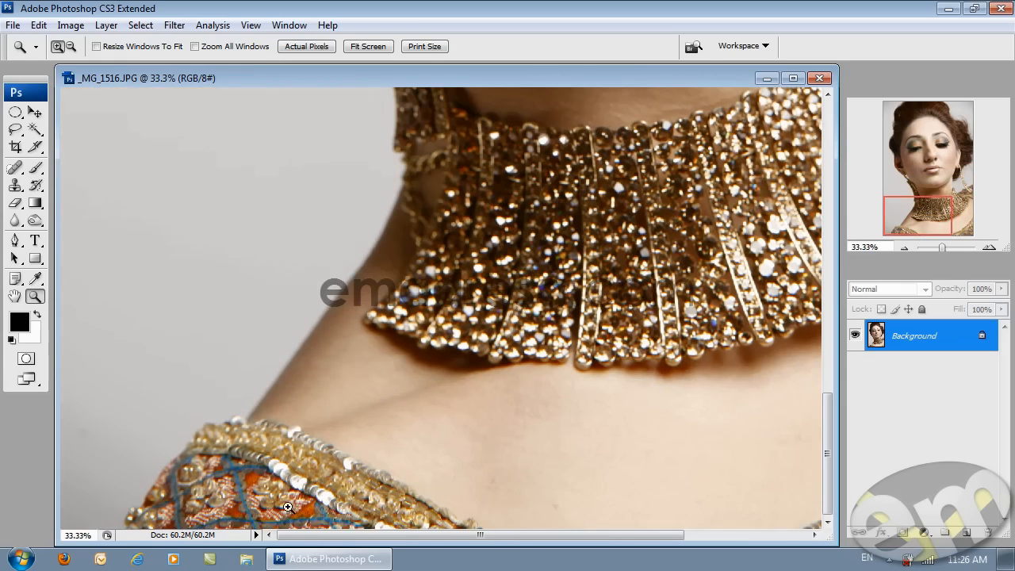
pyautogui.moveTo(673, 185); pyautogui.dragTo(525, 318)
pyautogui.moveTo(517, 252); pyautogui.dragTo(515, 375)
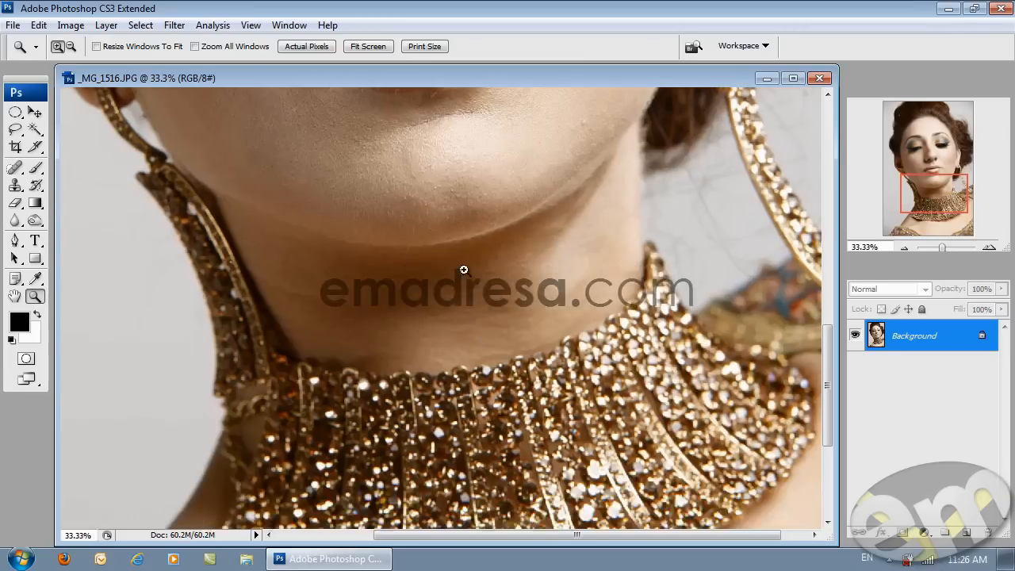
pyautogui.moveTo(478, 235); pyautogui.dragTo(491, 430)
pyautogui.moveTo(424, 283); pyautogui.dragTo(381, 468)
pyautogui.moveTo(415, 265); pyautogui.dragTo(407, 185)
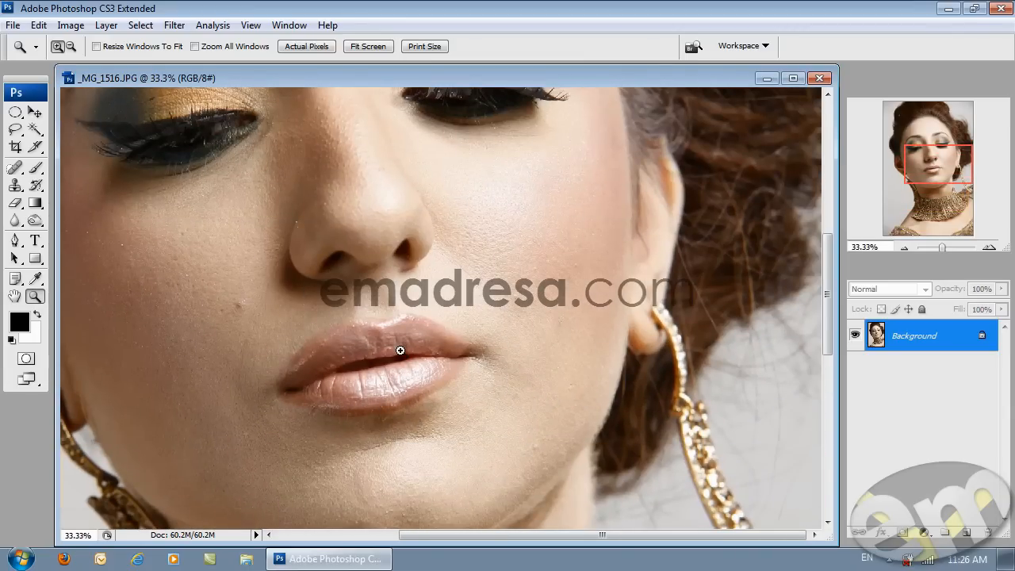
# Inspect the skin texture around the lips, chin and shaded cheek at 100% magnification
pyautogui.click(401, 350)
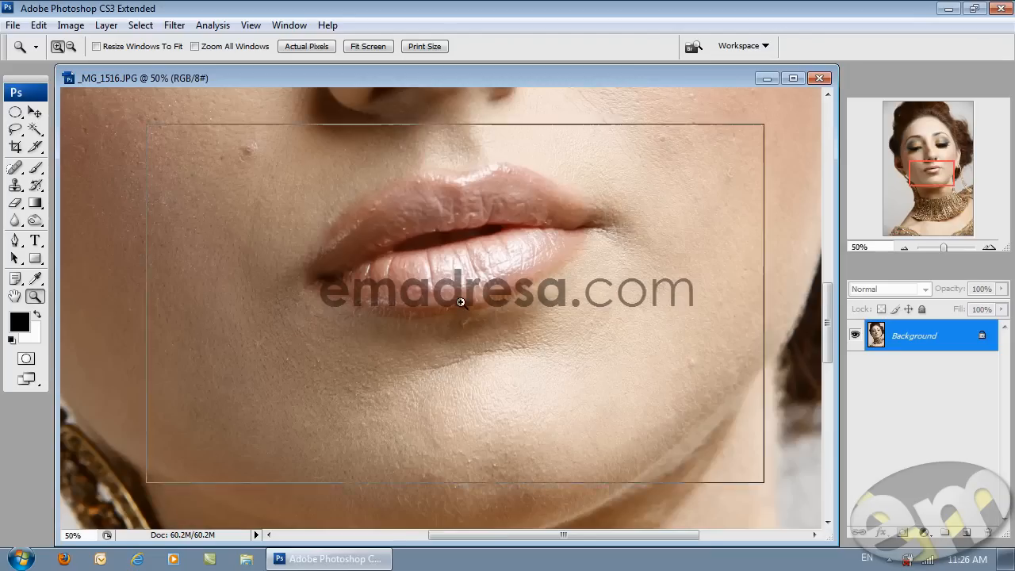
pyautogui.click(501, 330)
pyautogui.click(528, 346)
pyautogui.moveTo(449, 341); pyautogui.dragTo(516, 322)
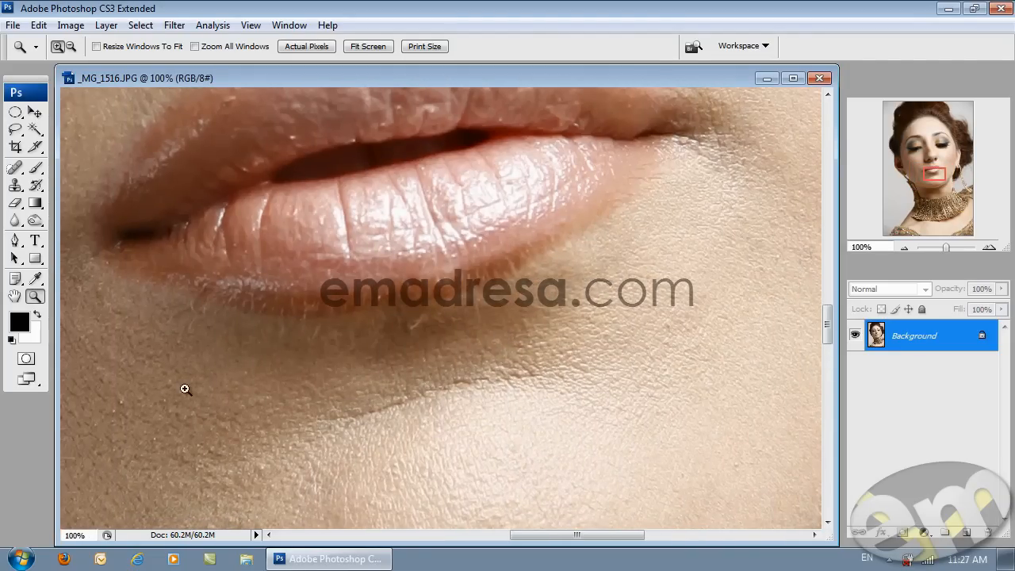
pyautogui.moveTo(270, 333); pyautogui.dragTo(503, 332)
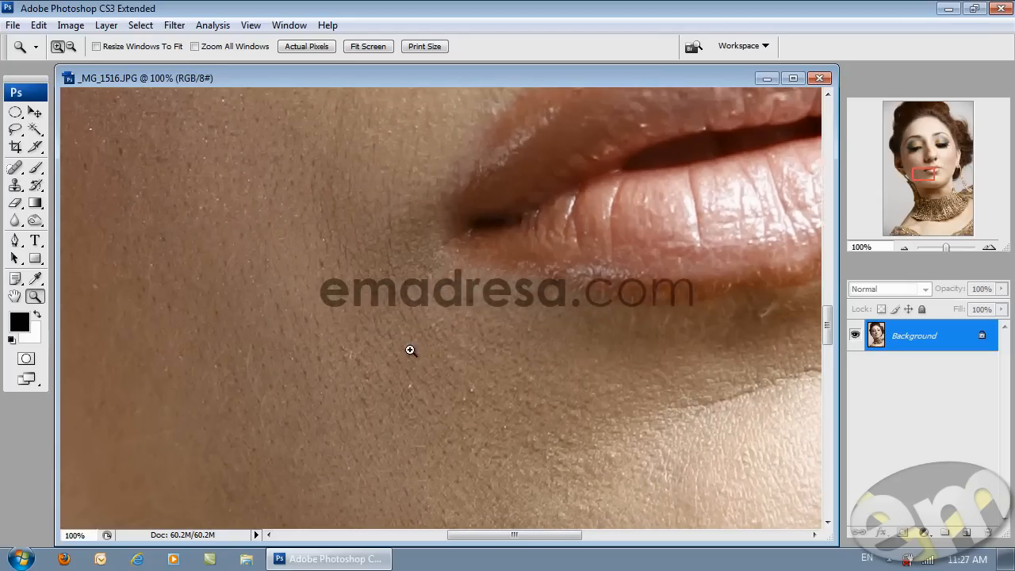
pyautogui.moveTo(291, 284); pyautogui.dragTo(582, 430)
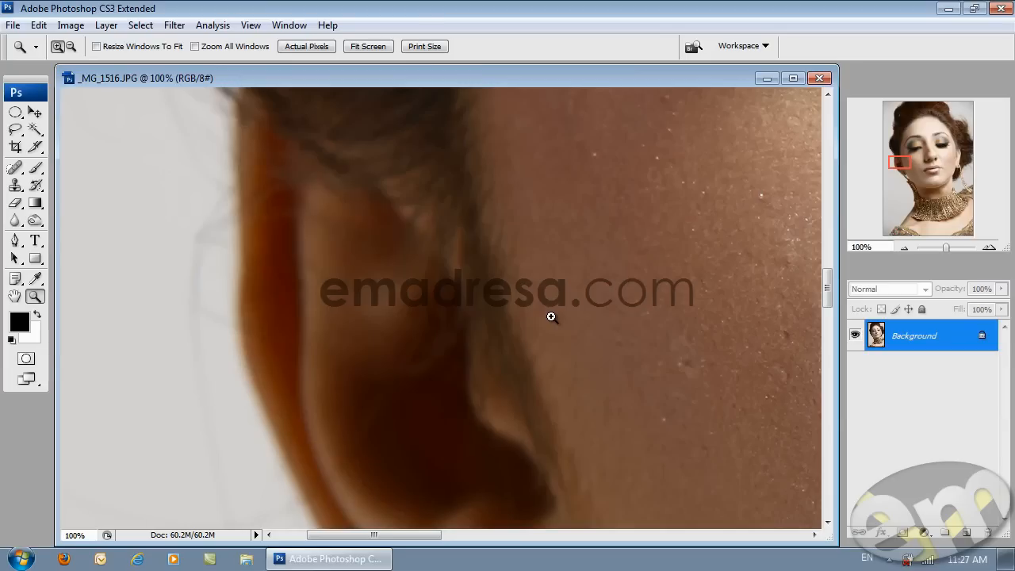
# Examine the shaded cheek beside the nose and get a close view of its raised mole at about 137% magnification
pyautogui.keyDown('alt'); pyautogui.click(596, 320); pyautogui.keyUp('alt')
pyautogui.keyDown('alt'); pyautogui.click(601, 322); pyautogui.keyUp('alt')
pyautogui.moveTo(525, 271); pyautogui.dragTo(543, 308)
pyautogui.moveTo(564, 261); pyautogui.dragTo(333, 255)
pyautogui.moveTo(505, 292)
pyautogui.mouseDown()
pyautogui.moveTo(469, 374)
pyautogui.moveTo(530, 215)
pyautogui.moveTo(437, 329)
pyautogui.moveTo(476, 319)
pyautogui.moveTo(462, 287)
pyautogui.mouseUp()
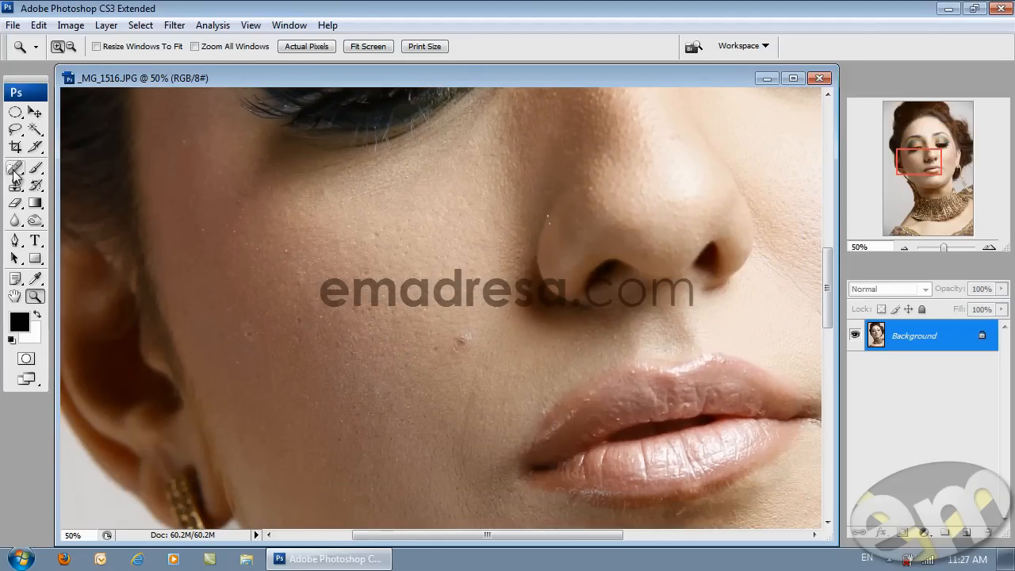
pyautogui.click(15, 168)
pyautogui.click(119, 169)
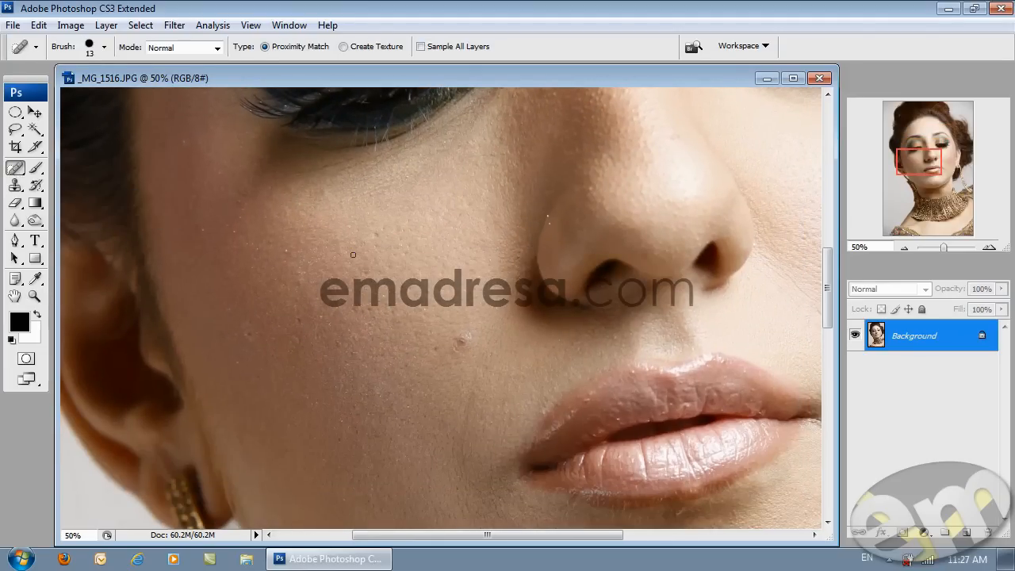
pyautogui.click(34, 296)
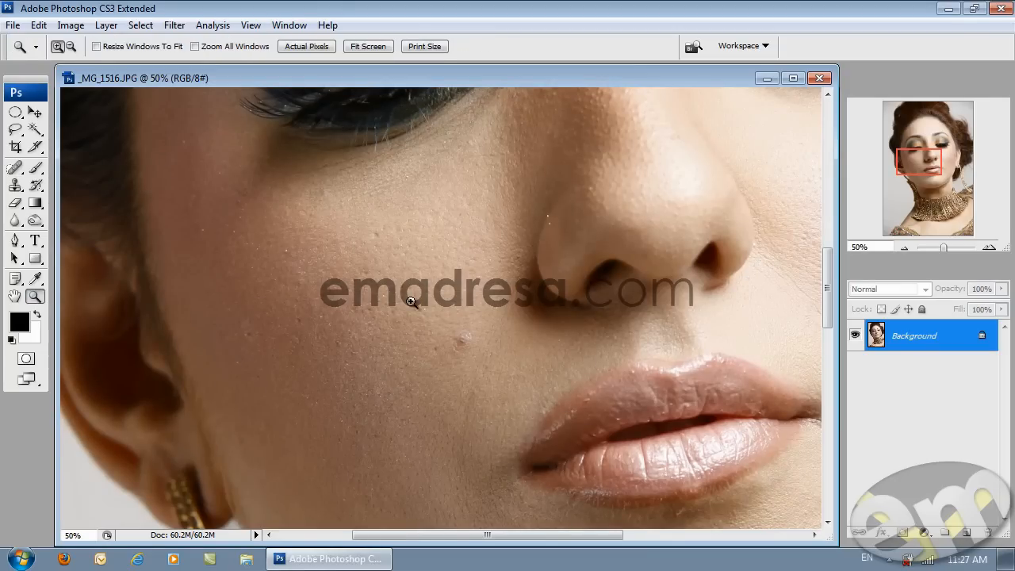
pyautogui.moveTo(349, 268); pyautogui.dragTo(589, 435)
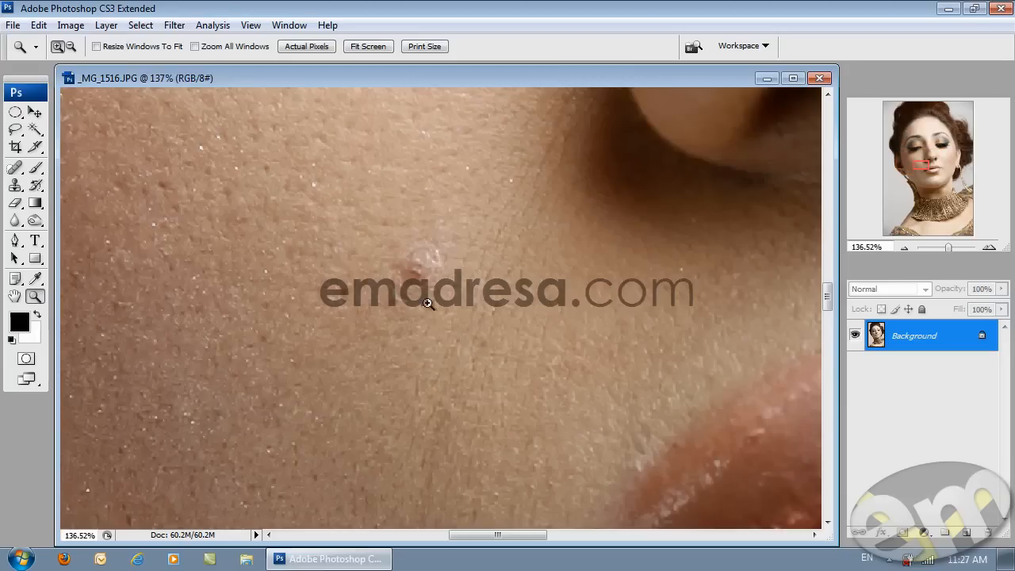
# Switch to the Clone Stamp tool and set its brush diameter to 39 px
pyautogui.click(14, 168)
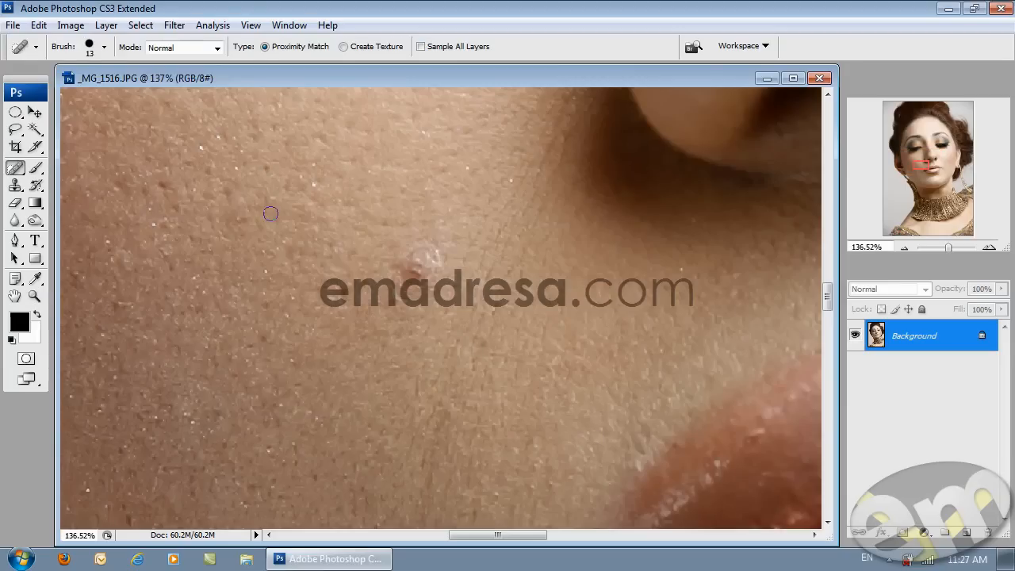
pyautogui.click(14, 184)
pyautogui.click(15, 185)
pyautogui.click(105, 185)
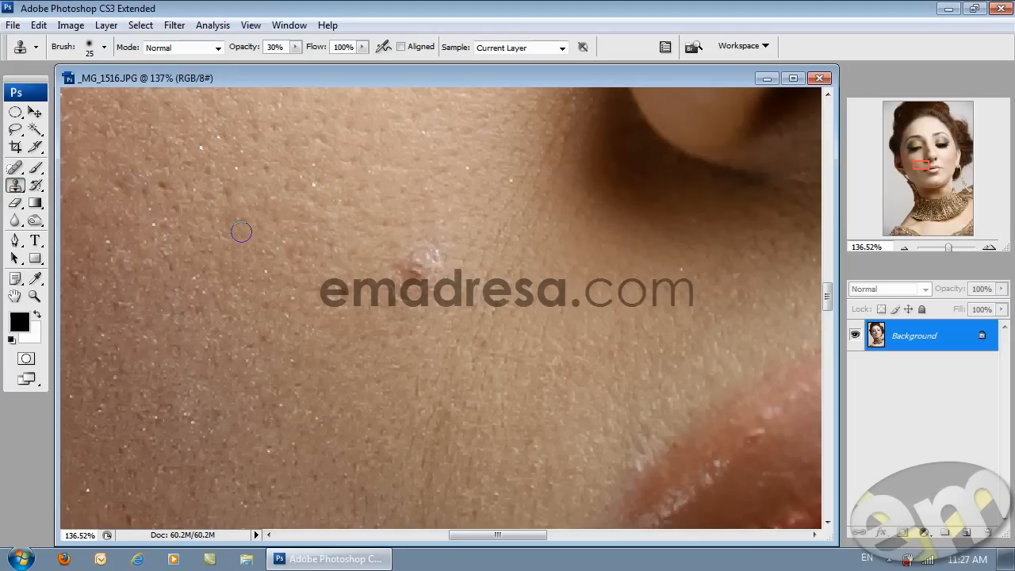
pyautogui.rightClick(239, 230)
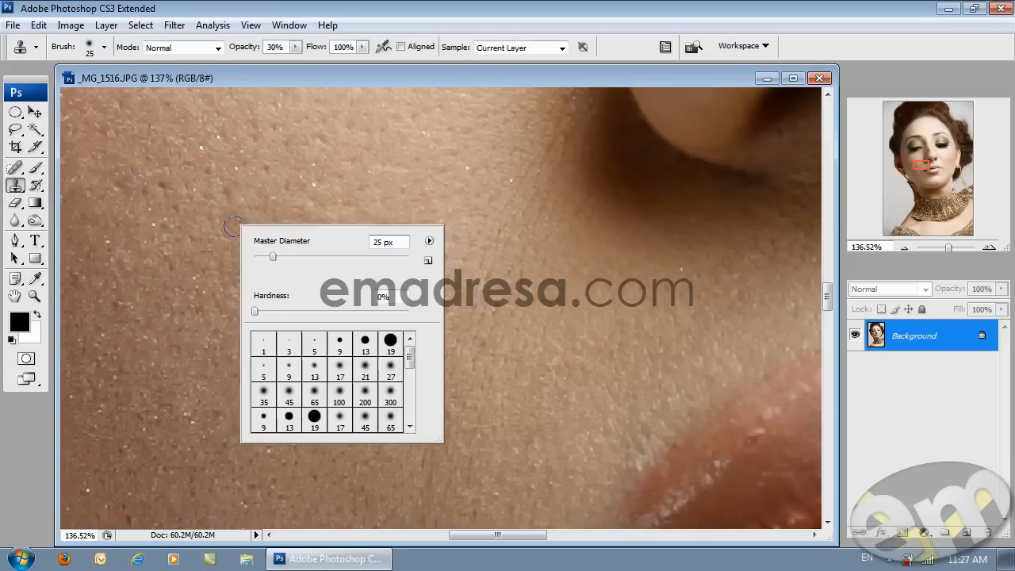
pyautogui.moveTo(279, 255); pyautogui.dragTo(283, 256)
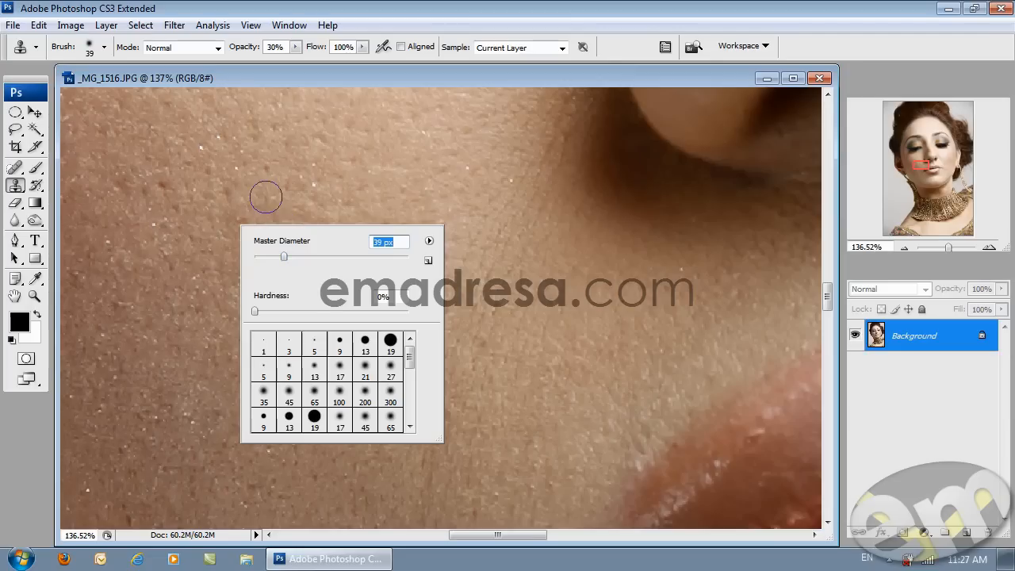
pyautogui.click(296, 76)
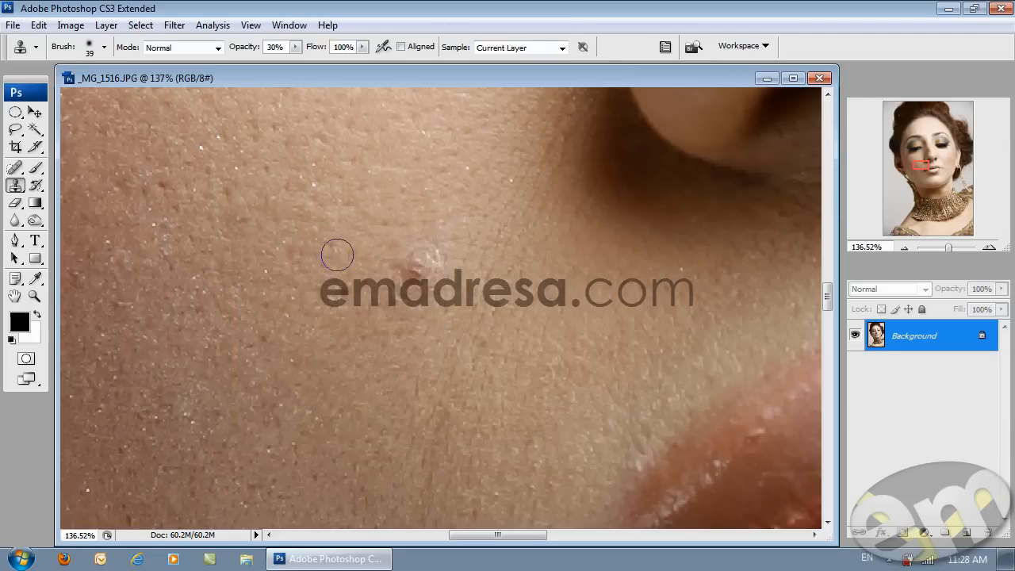
# Try cloning clear skin from nearby on the cheek over the mole, and undo the clone strokes
pyautogui.keyDown('alt'); pyautogui.click(355, 211); pyautogui.keyUp('alt')
pyautogui.moveTo(415, 250)
pyautogui.mouseDown()
pyautogui.moveTo(410, 272)
pyautogui.moveTo(427, 255)
pyautogui.moveTo(406, 279)
pyautogui.moveTo(420, 252)
pyautogui.moveTo(431, 252)
pyautogui.moveTo(414, 261)
pyautogui.moveTo(415, 281)
pyautogui.mouseUp()
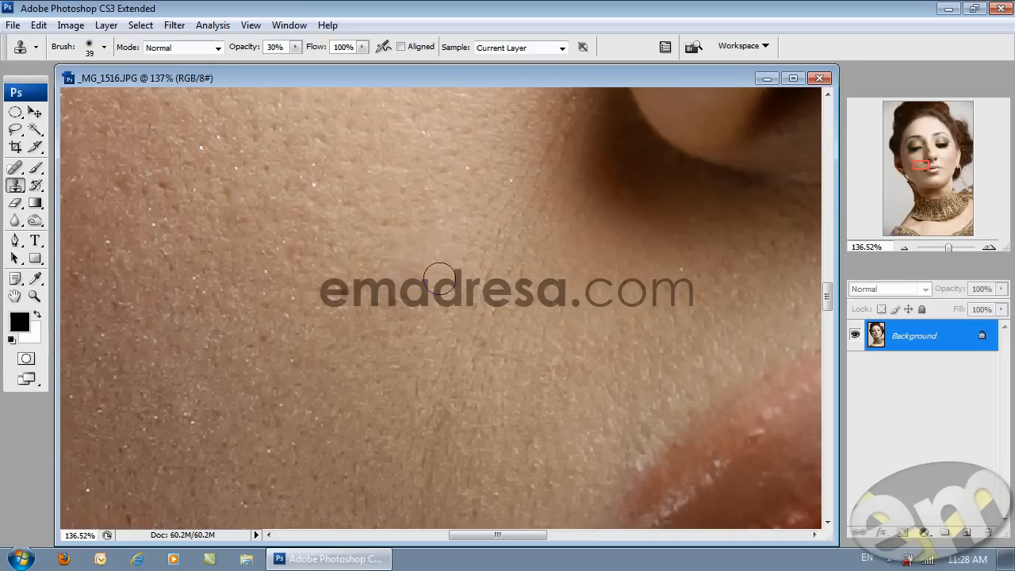
pyautogui.hotkey('ctrl', 'alt', 'z')
pyautogui.hotkey('ctrl', 'alt', 'z')
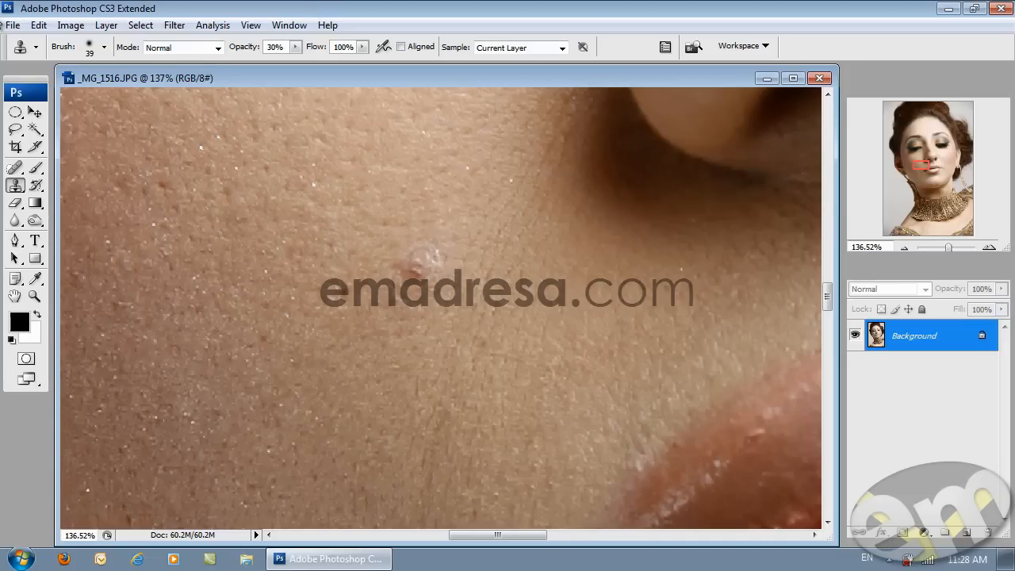
# Paint over the mole on the cheek with the Spot Healing Brush and inspect the healed area at 200% magnification
pyautogui.click(15, 168)
pyautogui.click(80, 168)
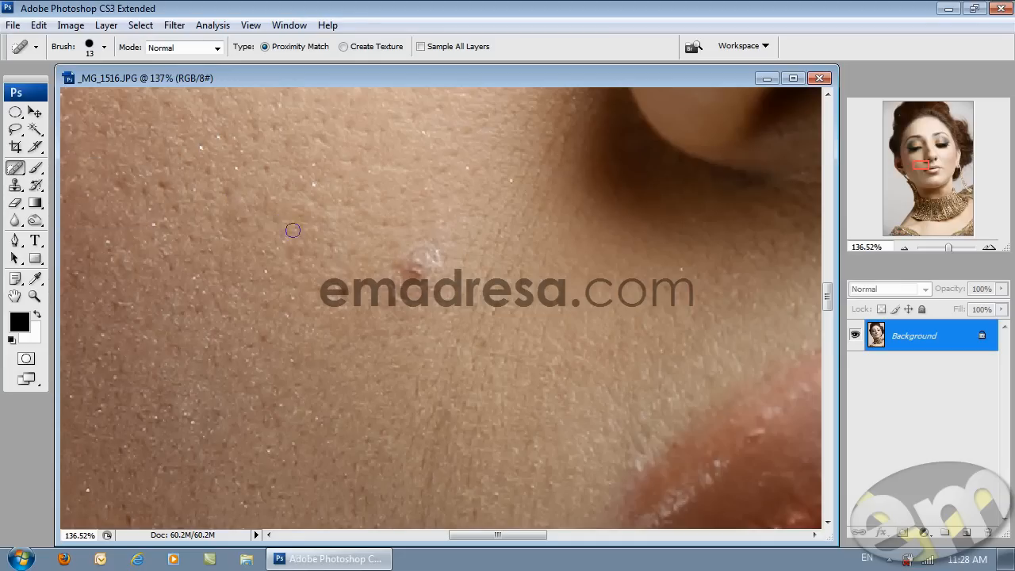
pyautogui.moveTo(397, 280)
pyautogui.mouseDown()
pyautogui.moveTo(398, 294)
pyautogui.moveTo(421, 277)
pyautogui.moveTo(401, 275)
pyautogui.moveTo(430, 257)
pyautogui.moveTo(422, 253)
pyautogui.moveTo(415, 286)
pyautogui.moveTo(422, 264)
pyautogui.moveTo(438, 260)
pyautogui.mouseUp()
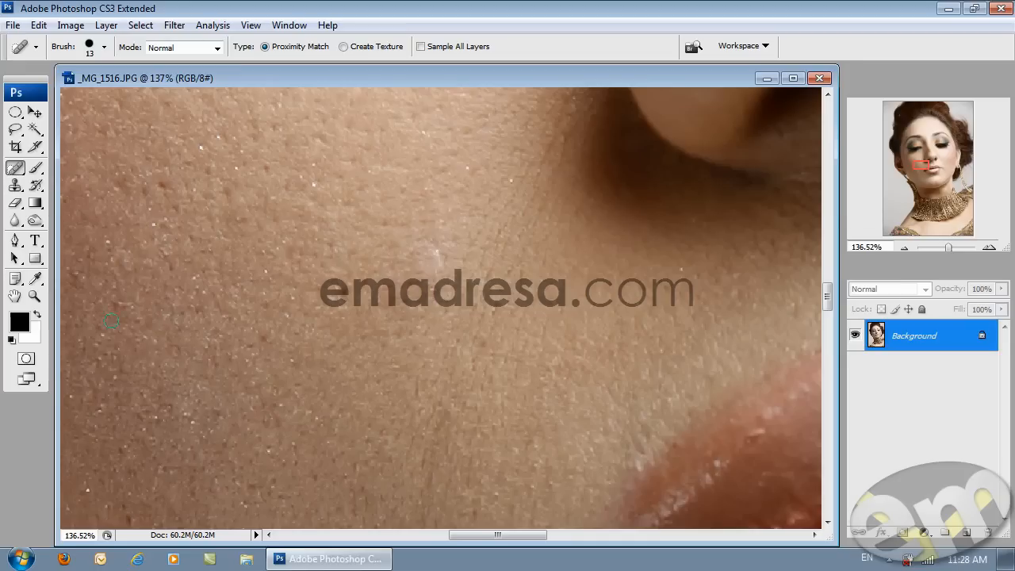
pyautogui.click(34, 296)
pyautogui.click(471, 319)
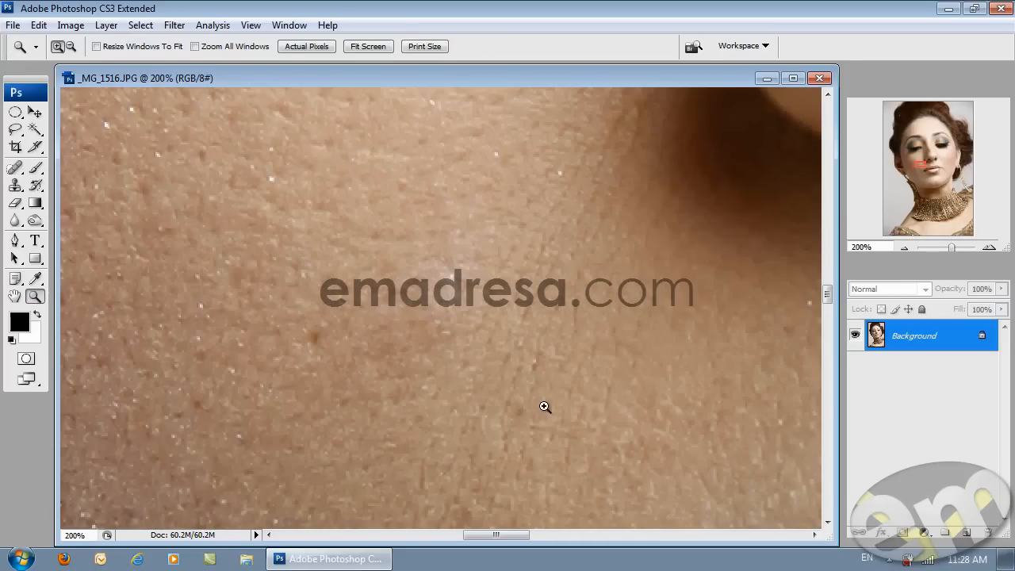
# Undo the last healing of the cheek mole and repaint it and the small dark spots nearby with the 13 px Spot Healing Brush
pyautogui.hotkey('ctrl', 'z')
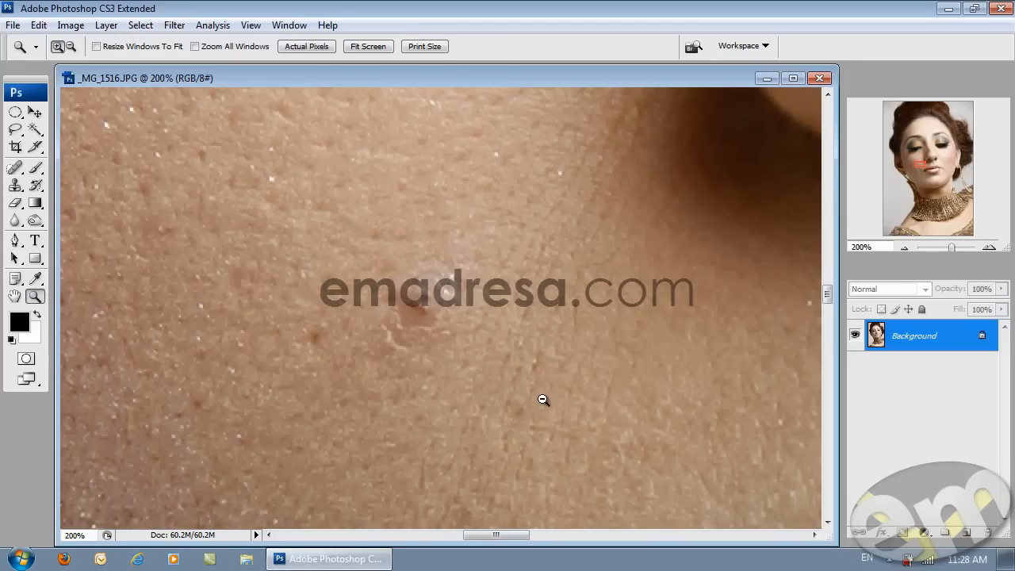
pyautogui.click(15, 168)
pyautogui.moveTo(407, 295)
pyautogui.mouseDown()
pyautogui.moveTo(403, 335)
pyautogui.moveTo(420, 318)
pyautogui.moveTo(409, 302)
pyautogui.moveTo(424, 281)
pyautogui.moveTo(446, 294)
pyautogui.moveTo(432, 321)
pyautogui.mouseUp()
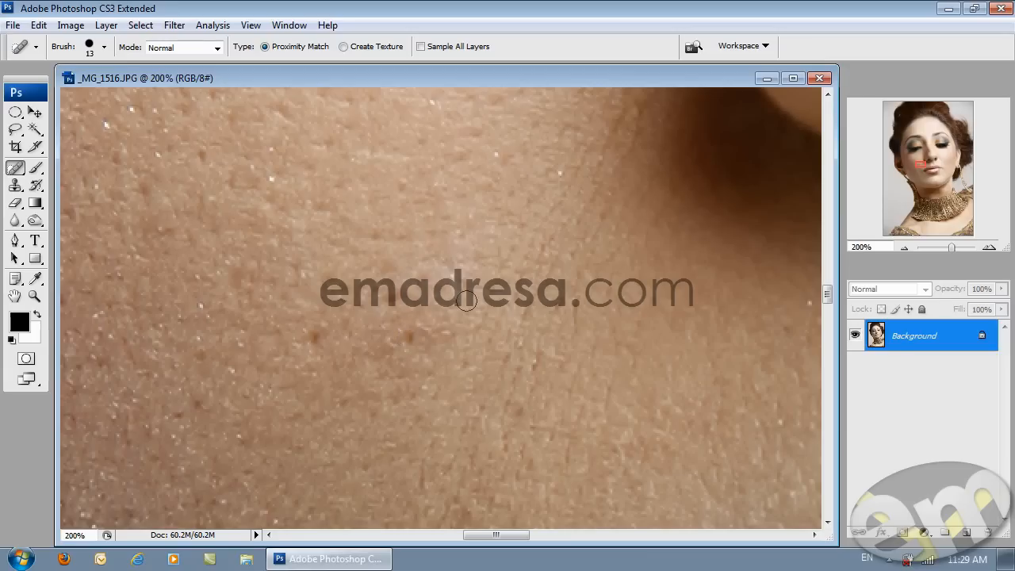
pyautogui.moveTo(411, 333)
pyautogui.mouseDown()
pyautogui.moveTo(432, 349)
pyautogui.moveTo(420, 346)
pyautogui.mouseUp()
pyautogui.click(396, 303)
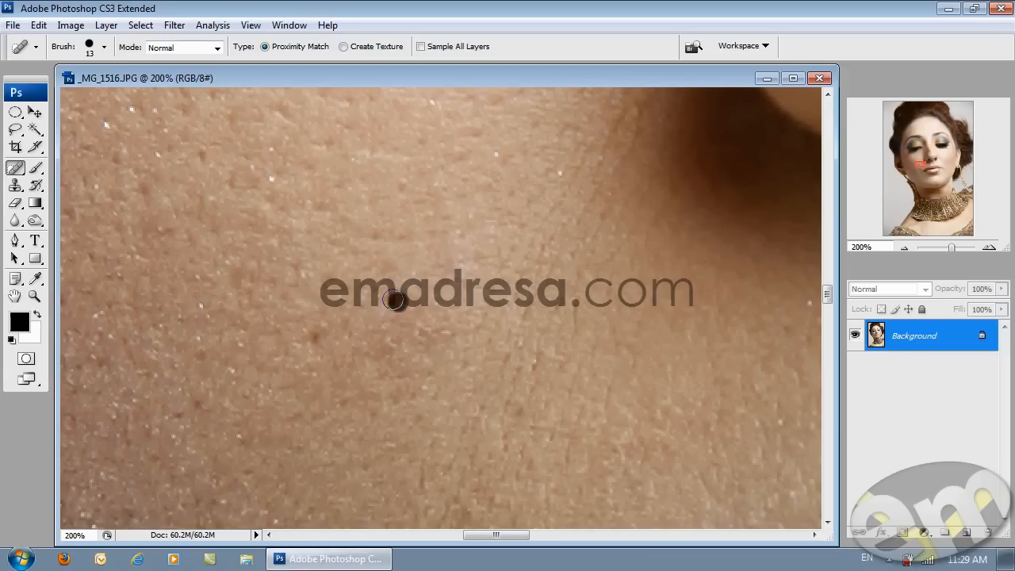
pyautogui.click(312, 339)
# Inspect the skin around the mouth and get a close view of the fine hairs below the lower lip at 200% magnification
pyautogui.click(34, 295)
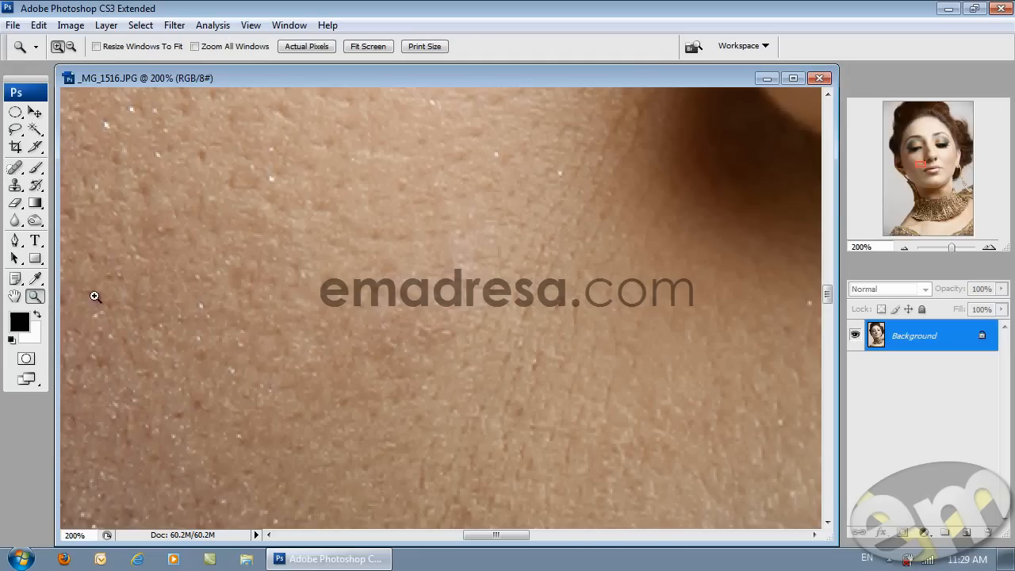
pyautogui.keyDown('alt'); pyautogui.click(367, 286); pyautogui.keyUp('alt')
pyautogui.keyDown('alt'); pyautogui.click(419, 318); pyautogui.keyUp('alt')
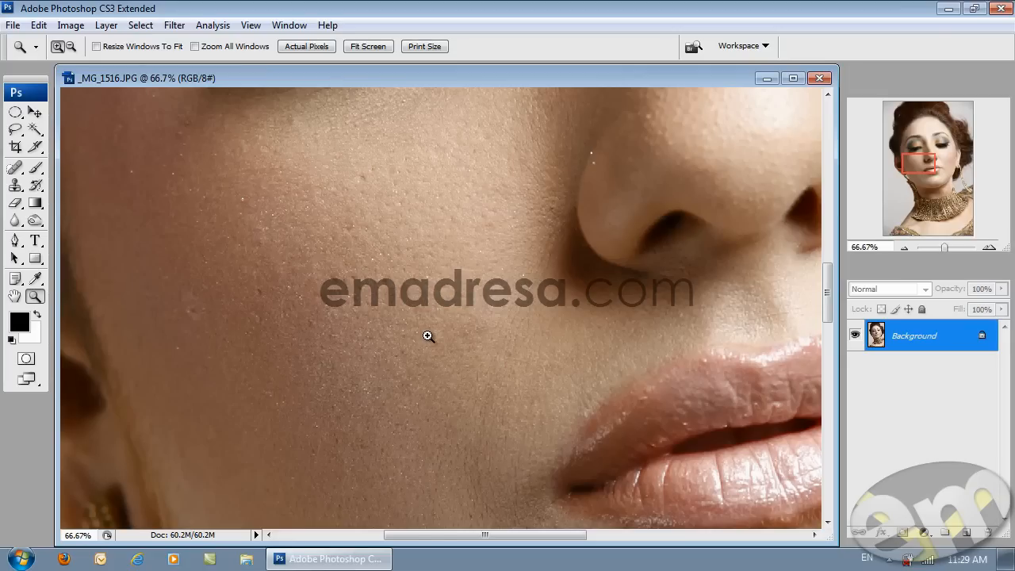
pyautogui.moveTo(630, 372); pyautogui.dragTo(396, 284)
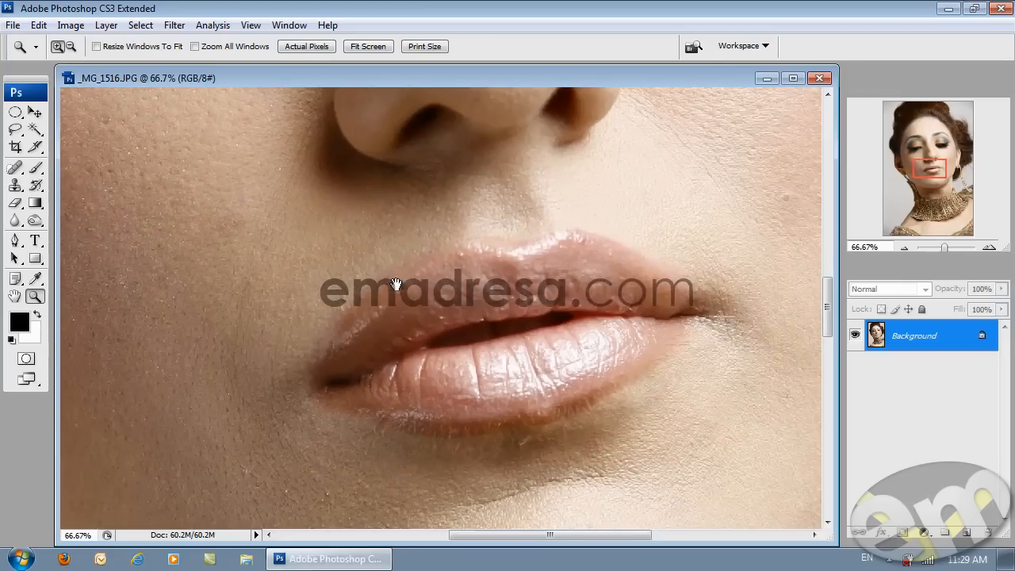
pyautogui.moveTo(471, 339); pyautogui.dragTo(405, 275)
pyautogui.moveTo(439, 330); pyautogui.dragTo(421, 306)
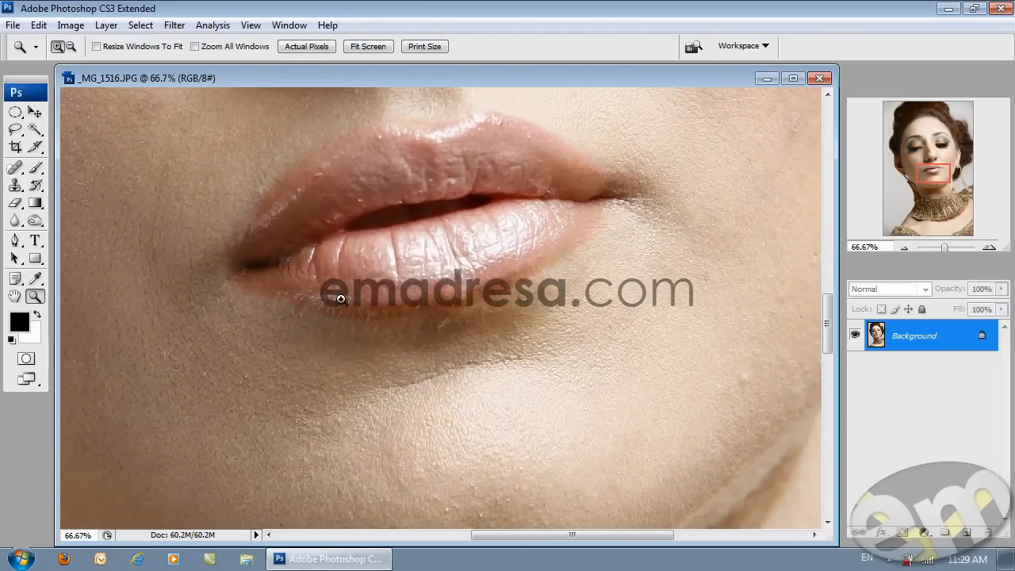
pyautogui.moveTo(229, 220)
pyautogui.mouseDown()
pyautogui.moveTo(462, 344)
pyautogui.moveTo(632, 401)
pyautogui.mouseUp()
pyautogui.click(15, 168)
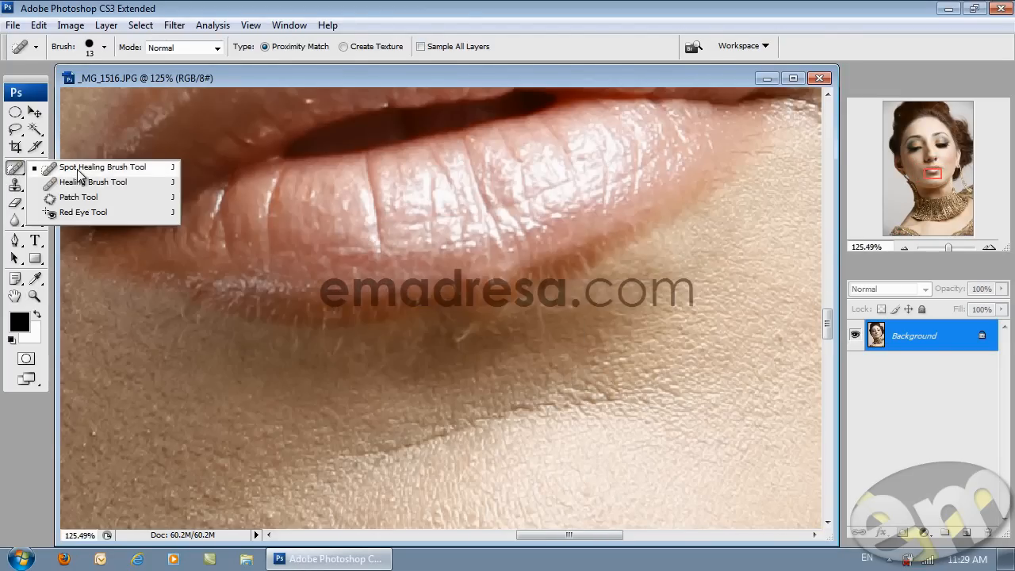
pyautogui.click(78, 168)
pyautogui.rightClick(322, 283)
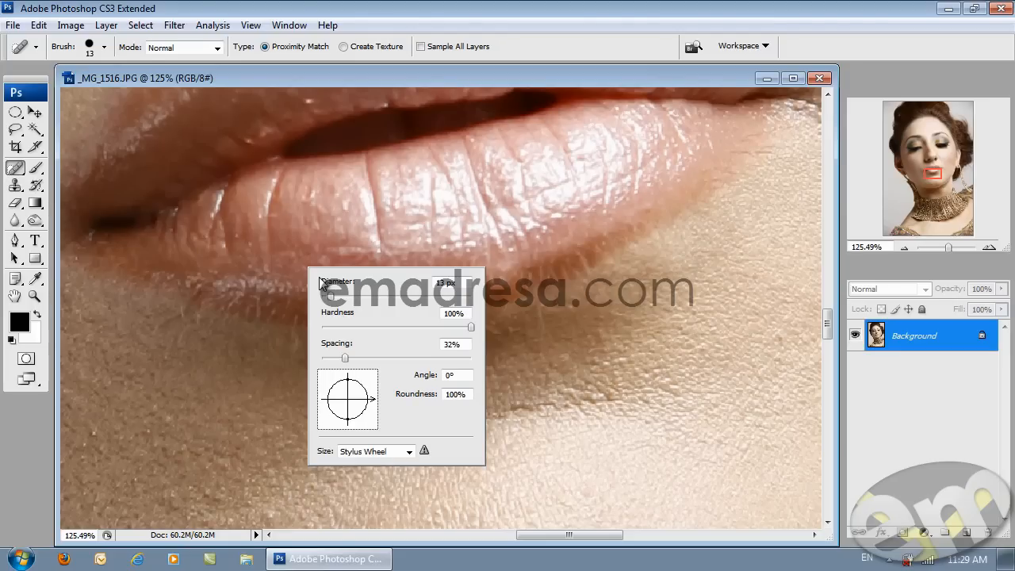
pyautogui.click(349, 78)
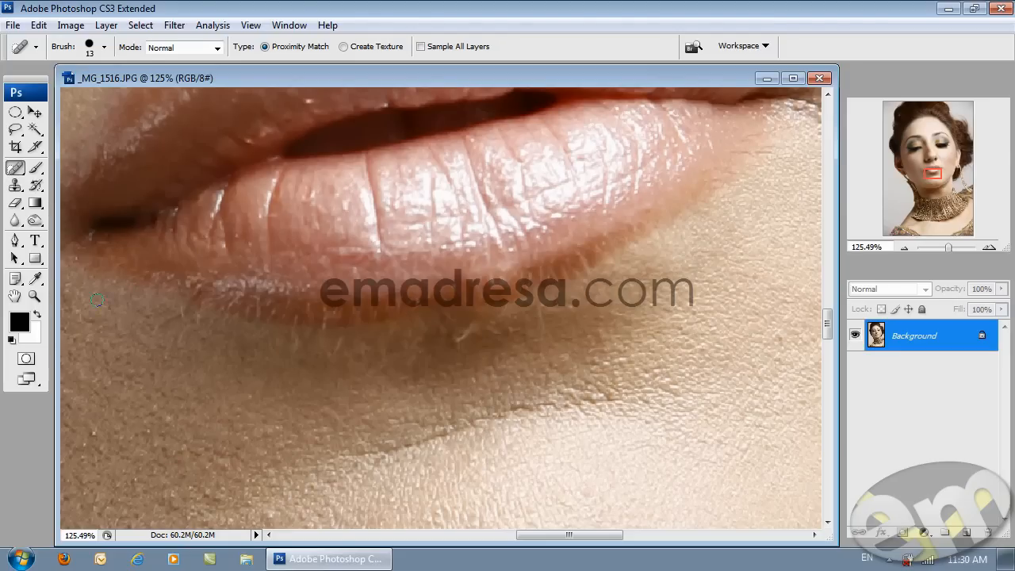
pyautogui.click(34, 296)
pyautogui.click(458, 329)
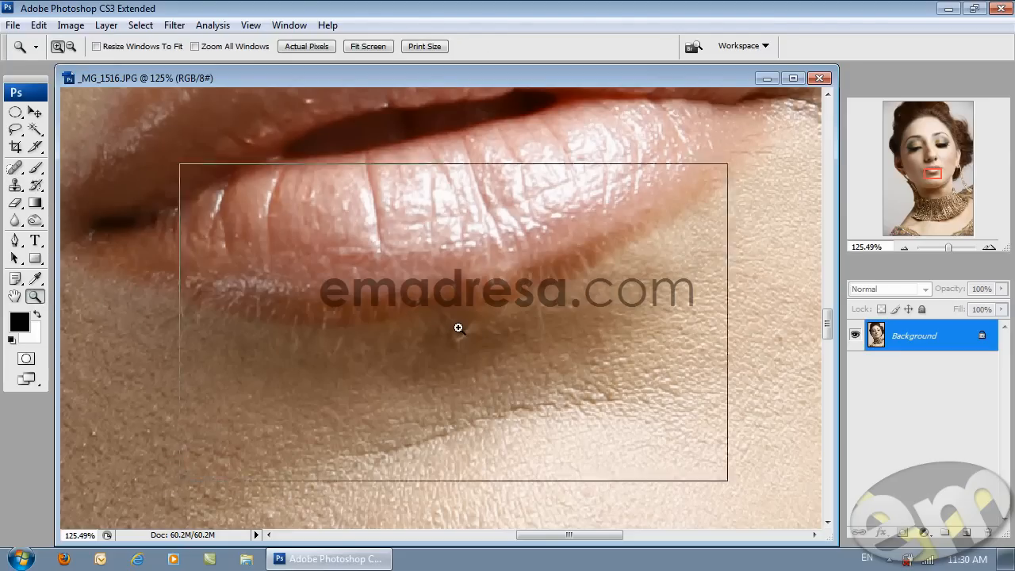
pyautogui.moveTo(482, 314); pyautogui.dragTo(496, 309)
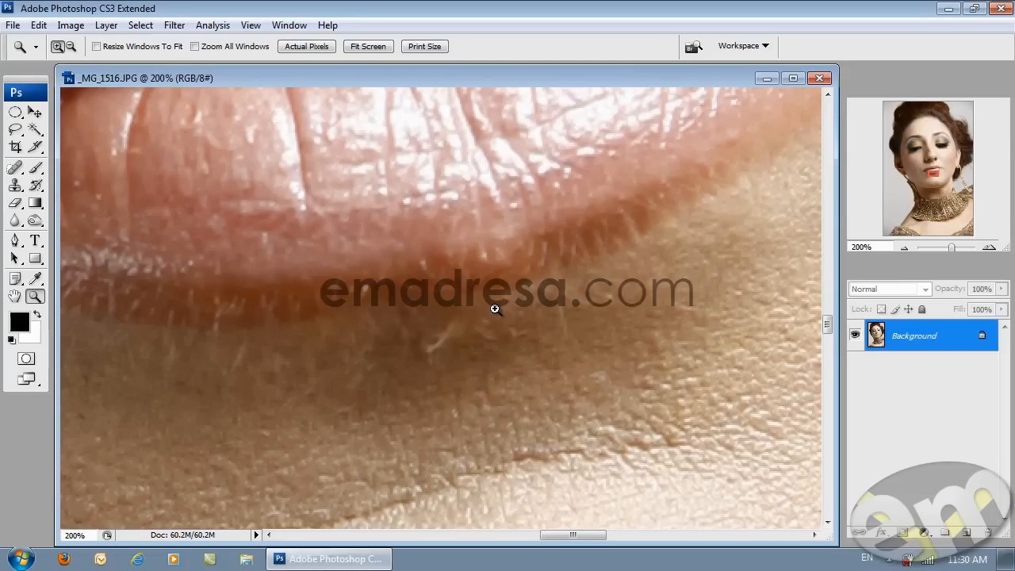
# Switch to the Spot Healing Brush and set its diameter to 8 px
pyautogui.press('j')
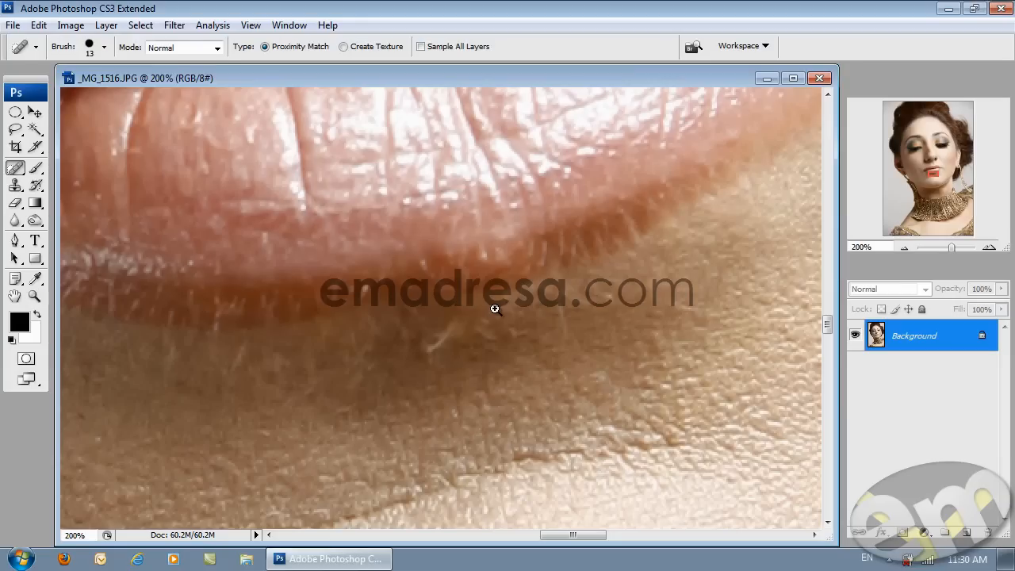
pyautogui.rightClick(436, 289)
pyautogui.moveTo(456, 319); pyautogui.dragTo(453, 319)
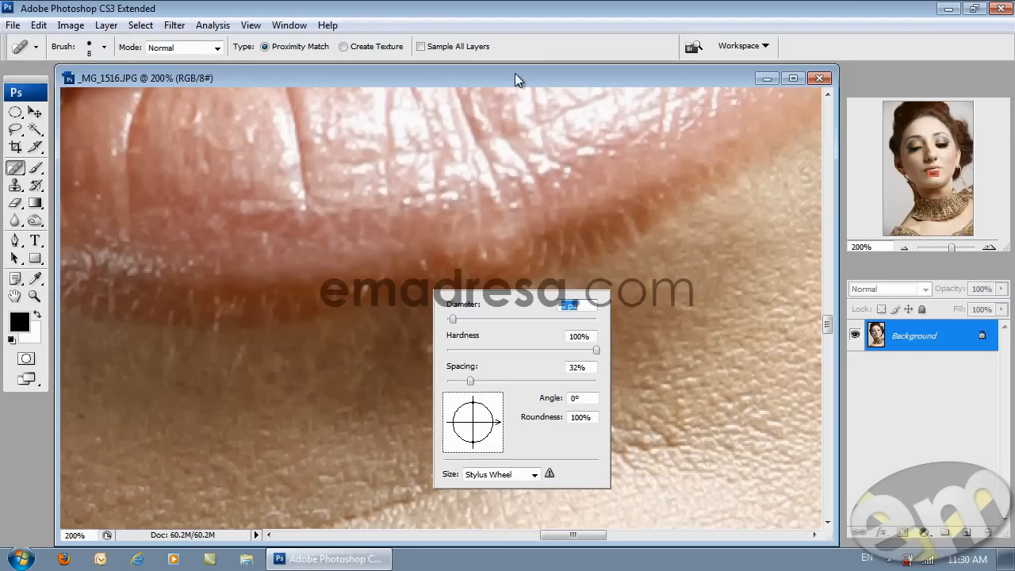
pyautogui.click(515, 78)
pyautogui.rightClick(440, 325)
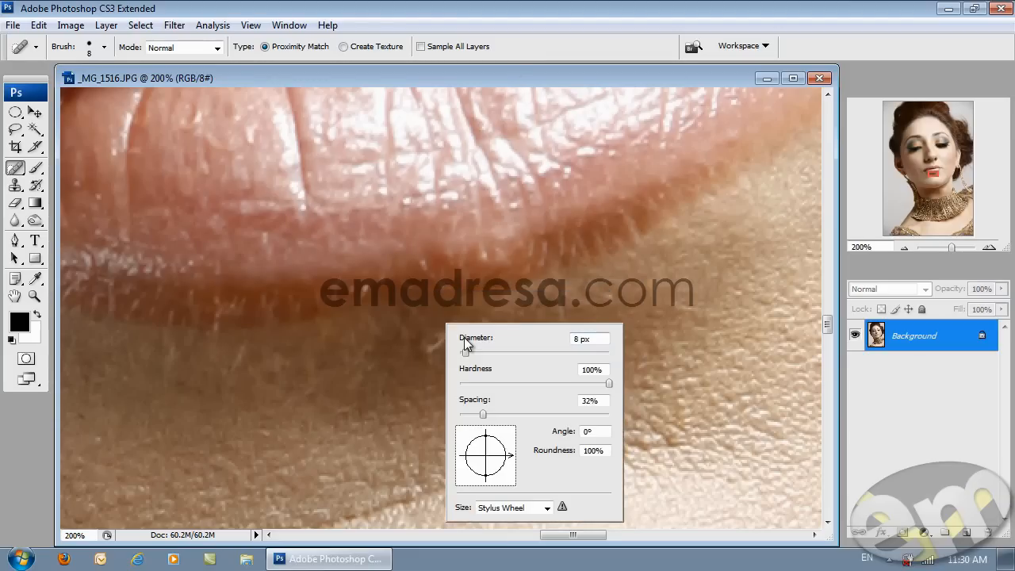
pyautogui.click(529, 70)
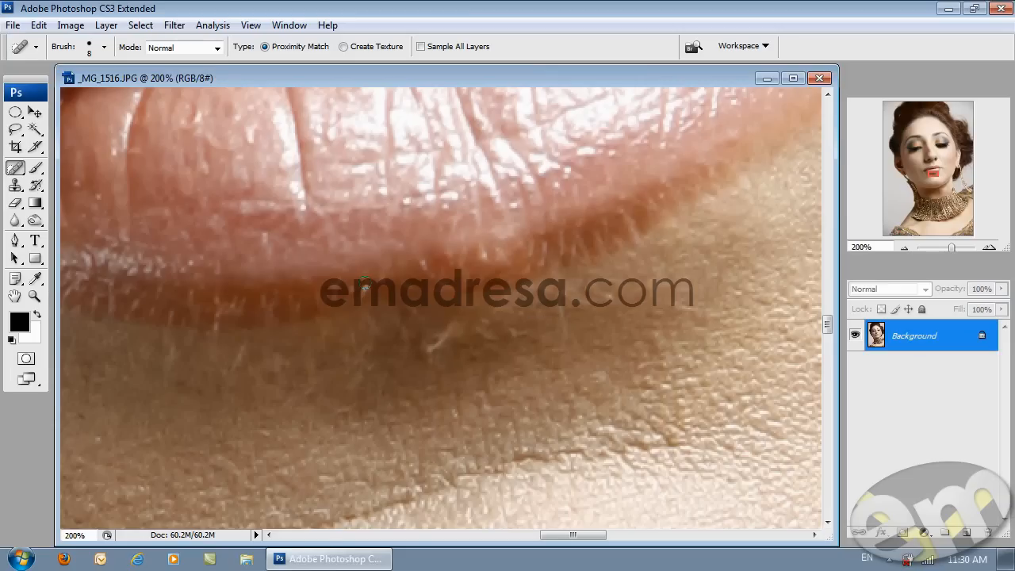
# Paint over the light hairs just below the middle of the lower lip with the Spot Healing Brush
pyautogui.moveTo(303, 314); pyautogui.dragTo(367, 295)
pyautogui.moveTo(493, 315)
pyautogui.mouseDown()
pyautogui.moveTo(449, 323)
pyautogui.moveTo(486, 311)
pyautogui.moveTo(449, 320)
pyautogui.moveTo(472, 315)
pyautogui.moveTo(518, 333)
pyautogui.moveTo(509, 297)
pyautogui.mouseUp()
pyautogui.moveTo(522, 342); pyautogui.dragTo(506, 363)
pyautogui.moveTo(531, 318)
pyautogui.mouseDown()
pyautogui.moveTo(505, 308)
pyautogui.moveTo(514, 334)
pyautogui.mouseUp()
pyautogui.moveTo(509, 325); pyautogui.dragTo(509, 307)
pyautogui.moveTo(478, 351); pyautogui.dragTo(519, 340)
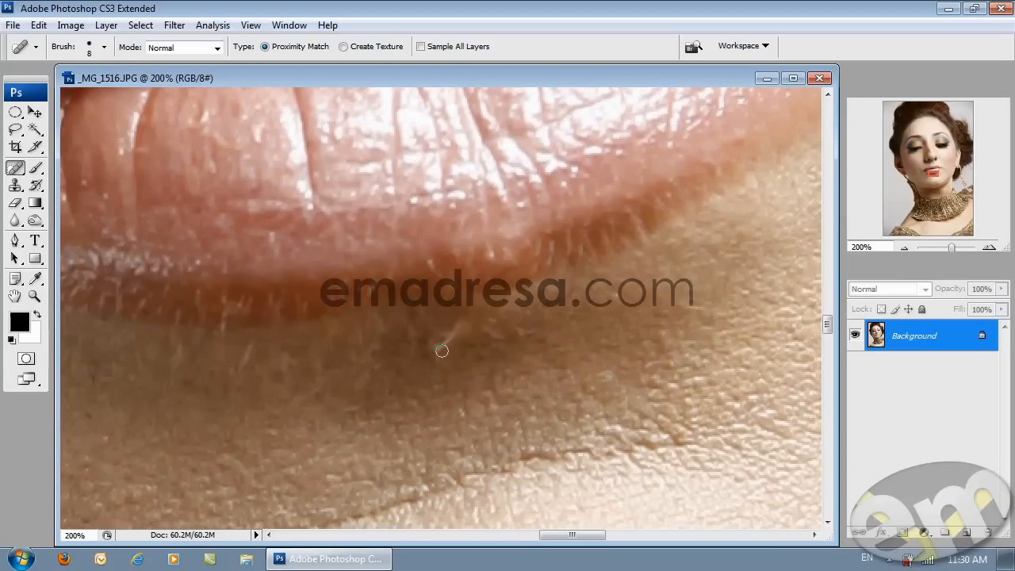
pyautogui.moveTo(430, 354); pyautogui.dragTo(456, 325)
pyautogui.moveTo(440, 374)
pyautogui.mouseDown()
pyautogui.moveTo(460, 368)
pyautogui.moveTo(457, 338)
pyautogui.moveTo(478, 368)
pyautogui.moveTo(508, 360)
pyautogui.moveTo(499, 350)
pyautogui.mouseUp()
pyautogui.click(462, 332)
pyautogui.click(508, 343)
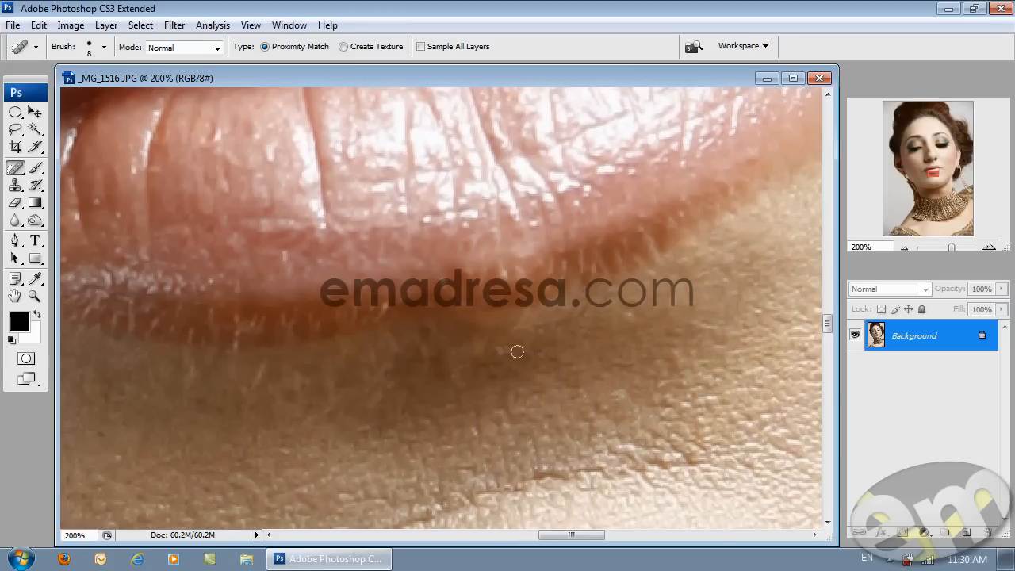
# Heal the remaining fine hairs in the shaded skin under the lower lip, working toward the darker corner of the mouth
pyautogui.moveTo(523, 346)
pyautogui.mouseDown()
pyautogui.moveTo(505, 374)
pyautogui.moveTo(593, 333)
pyautogui.mouseUp()
pyautogui.click(504, 346)
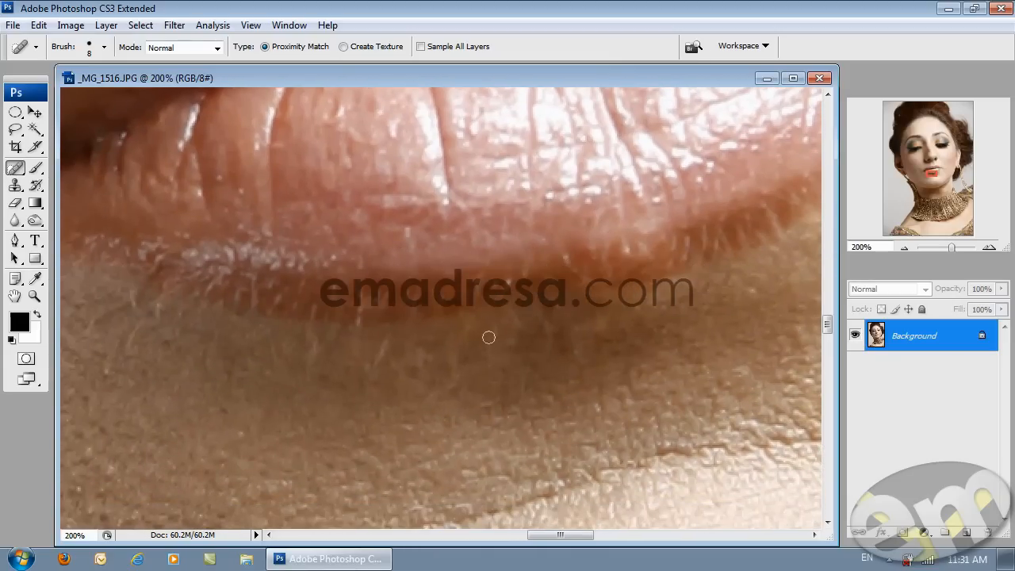
pyautogui.moveTo(498, 335); pyautogui.dragTo(482, 379)
pyautogui.moveTo(491, 327); pyautogui.dragTo(488, 332)
pyautogui.moveTo(512, 379)
pyautogui.mouseDown()
pyautogui.moveTo(521, 395)
pyautogui.moveTo(531, 342)
pyautogui.mouseUp()
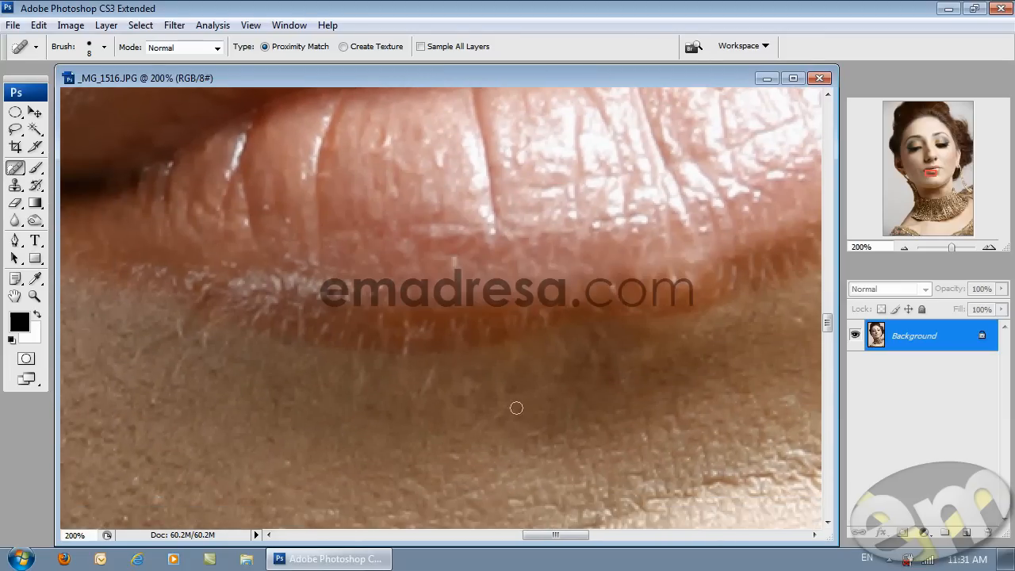
pyautogui.moveTo(442, 385)
pyautogui.mouseDown()
pyautogui.moveTo(421, 367)
pyautogui.moveTo(426, 384)
pyautogui.moveTo(442, 352)
pyautogui.moveTo(408, 370)
pyautogui.moveTo(411, 351)
pyautogui.moveTo(379, 339)
pyautogui.moveTo(405, 336)
pyautogui.moveTo(395, 367)
pyautogui.moveTo(357, 376)
pyautogui.moveTo(331, 367)
pyautogui.moveTo(333, 334)
pyautogui.moveTo(356, 381)
pyautogui.moveTo(376, 379)
pyautogui.mouseUp()
pyautogui.moveTo(376, 378); pyautogui.dragTo(373, 359)
pyautogui.moveTo(371, 366)
pyautogui.mouseDown()
pyautogui.moveTo(383, 392)
pyautogui.moveTo(363, 364)
pyautogui.moveTo(362, 401)
pyautogui.moveTo(373, 369)
pyautogui.moveTo(350, 376)
pyautogui.mouseUp()
pyautogui.moveTo(420, 384)
pyautogui.mouseDown()
pyautogui.moveTo(390, 399)
pyautogui.moveTo(406, 385)
pyautogui.mouseUp()
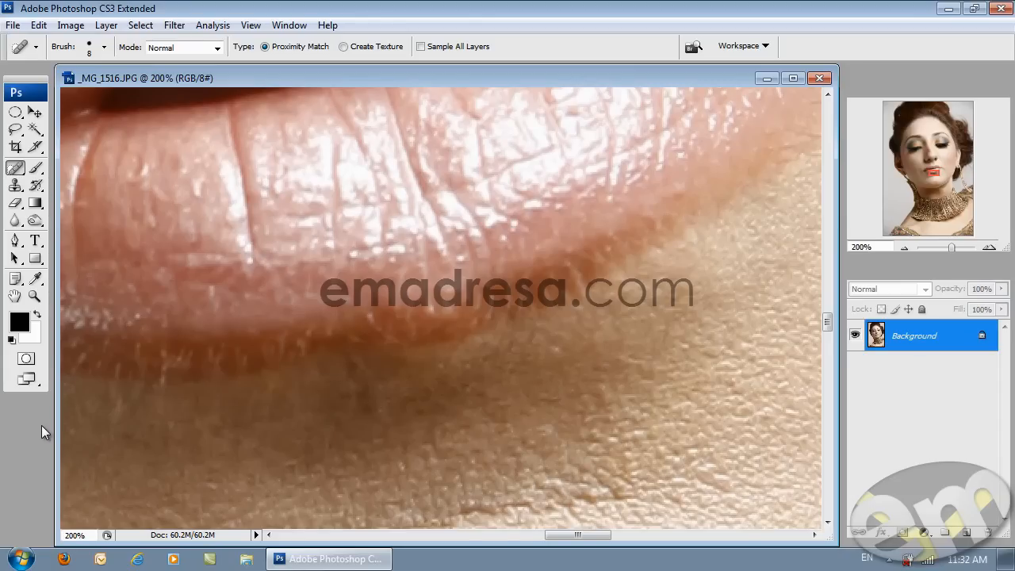
# Open Picture Retouch2.psd from the Retouch Images folder and enlarge its document window
pyautogui.hotkey('ctrl', 'o')
pyautogui.click(403, 162)
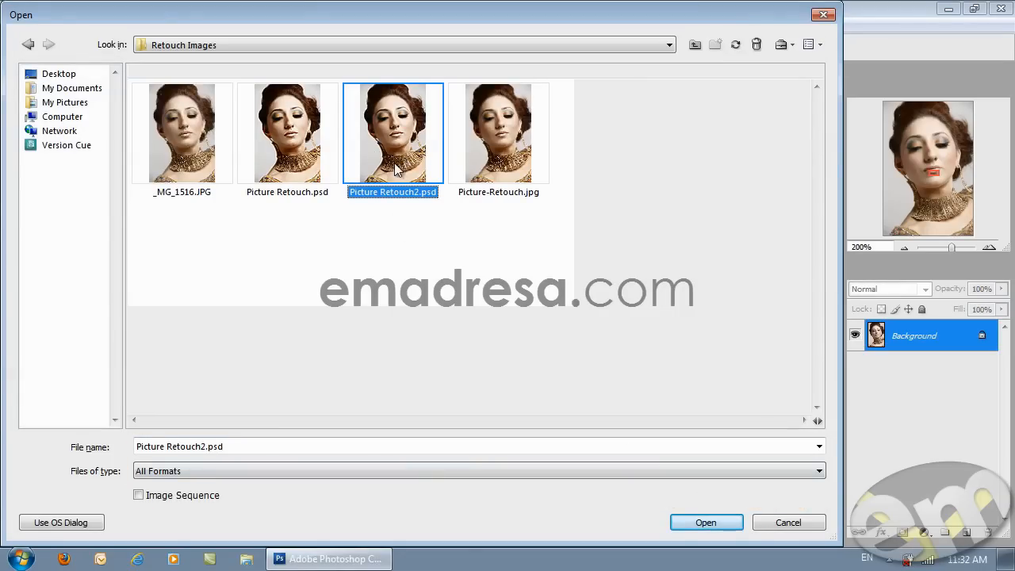
pyautogui.click(701, 517)
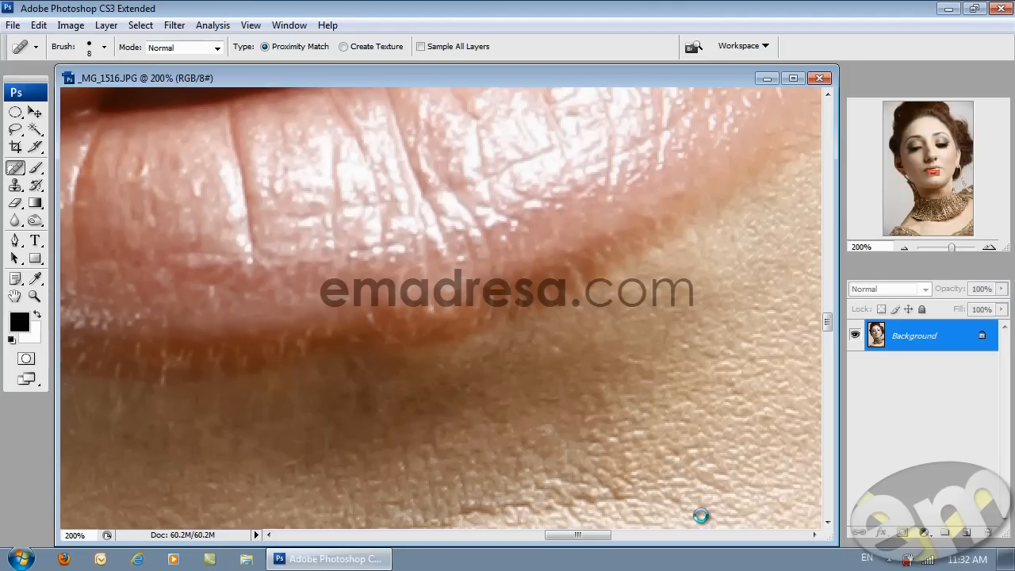
pyautogui.moveTo(371, 489)
pyautogui.mouseDown()
pyautogui.moveTo(781, 505)
pyautogui.moveTo(813, 524)
pyautogui.mouseUp()
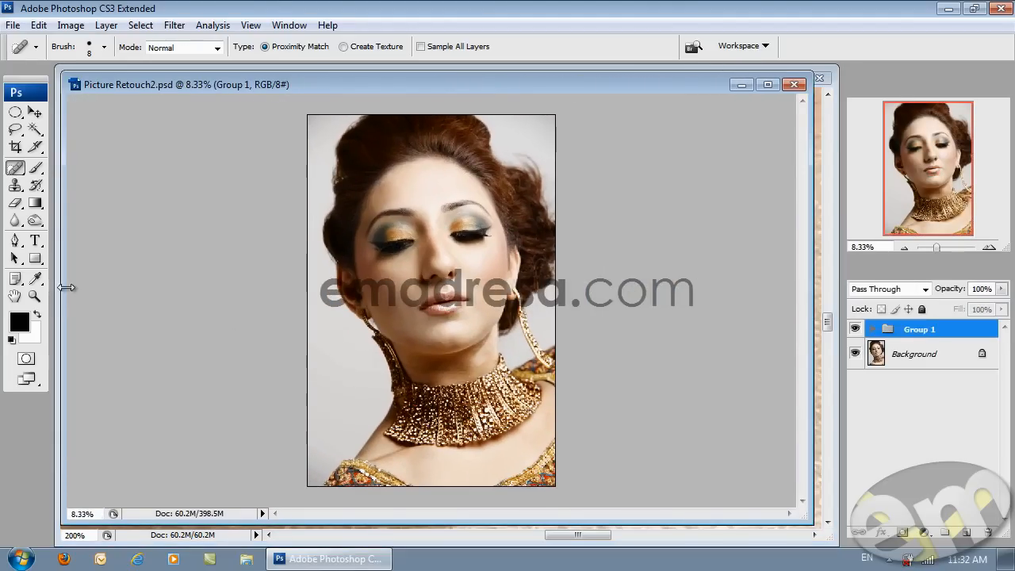
# Examine the retouched lips and chin at 100% magnification and expand Group 1 to show its layers
pyautogui.click(34, 296)
pyautogui.click(315, 47)
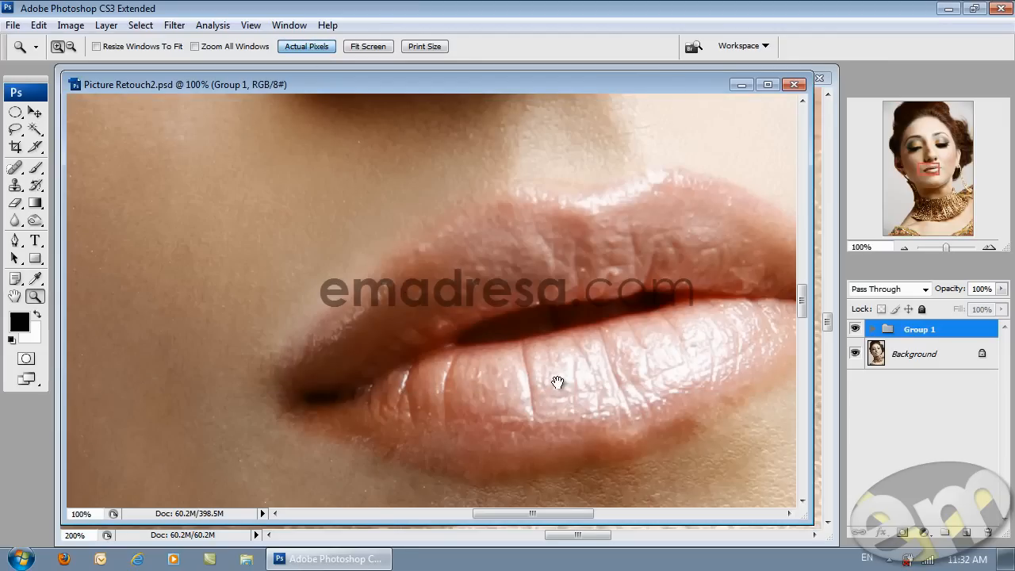
pyautogui.press('b')
pyautogui.moveTo(553, 369); pyautogui.dragTo(483, 272)
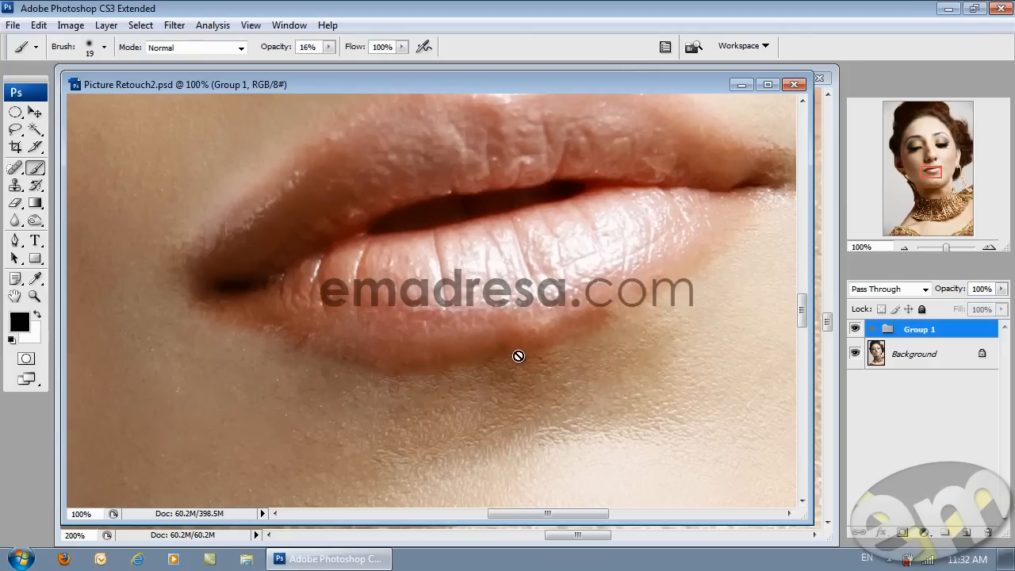
pyautogui.click(873, 332)
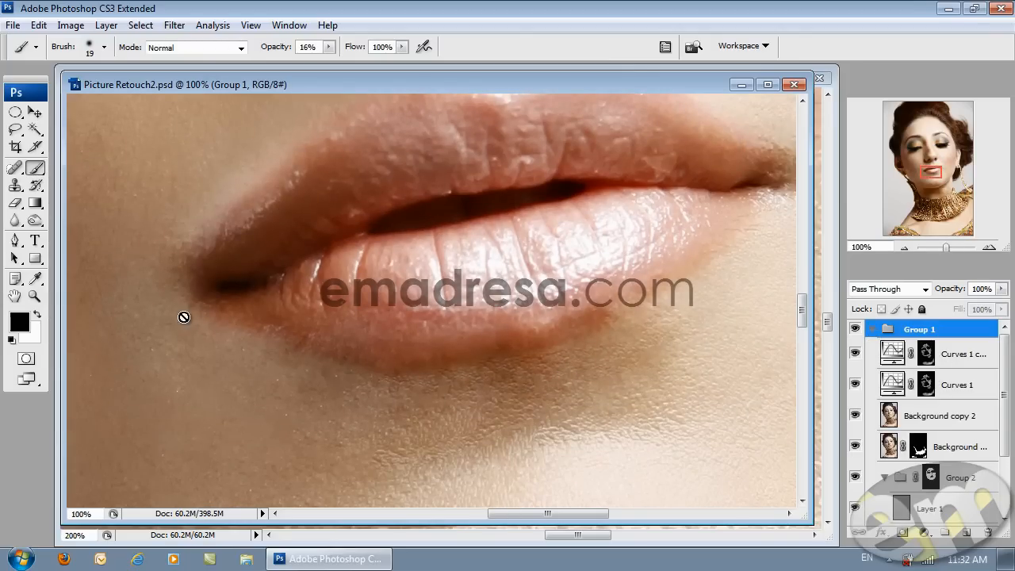
# Compare the lower face at 33.33% magnification with and without the topmost Curves layer in Group 1, leaving that layer hidden
pyautogui.click(34, 296)
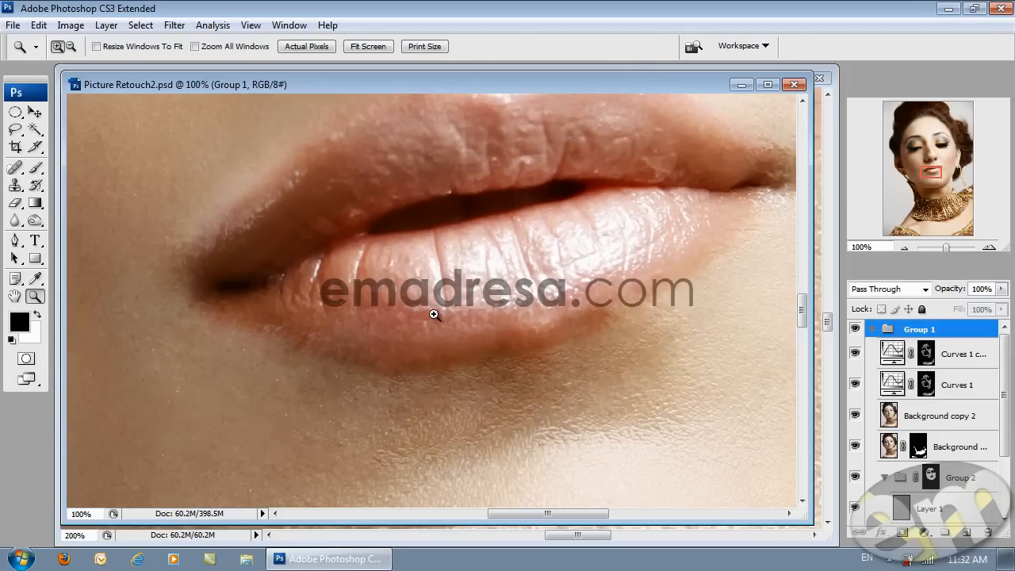
pyautogui.keyDown('alt'); pyautogui.click(476, 306); pyautogui.keyUp('alt')
pyautogui.keyDown('alt'); pyautogui.click(494, 307); pyautogui.keyUp('alt')
pyautogui.keyDown('alt'); pyautogui.click(494, 306); pyautogui.keyUp('alt')
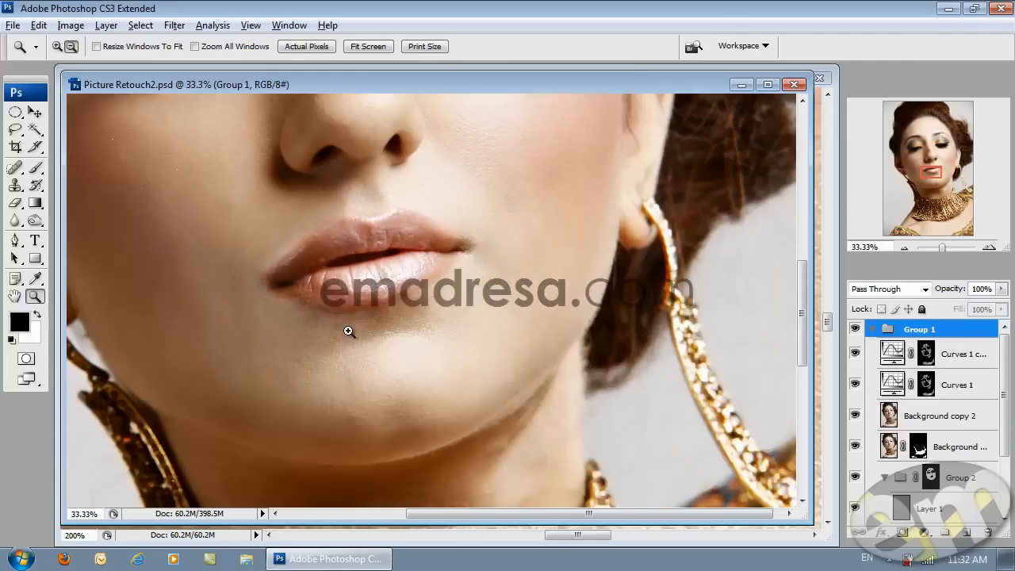
pyautogui.scroll(5, 349, 331)
pyautogui.moveTo(622, 513); pyautogui.dragTo(566, 514)
pyautogui.scroll(-3, 537, 463)
pyautogui.click(855, 353)
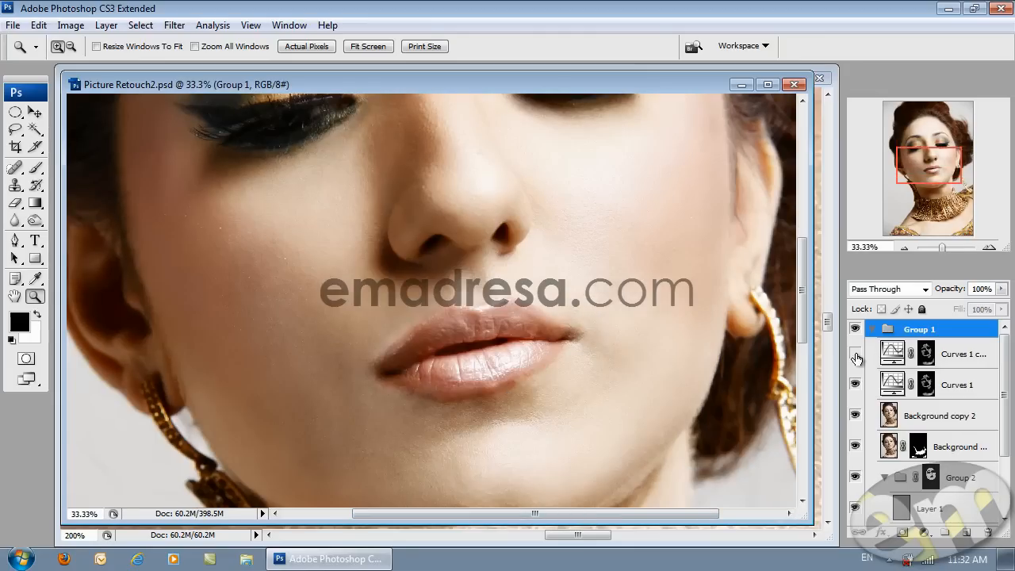
pyautogui.click(855, 353)
pyautogui.click(856, 354)
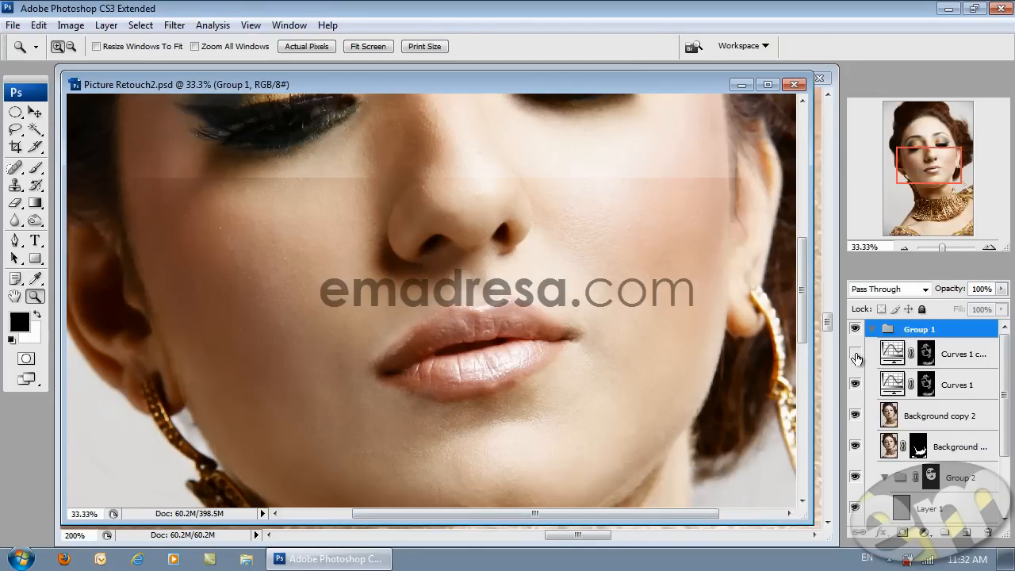
pyautogui.click(855, 353)
pyautogui.click(855, 354)
pyautogui.click(855, 354)
pyautogui.click(855, 354)
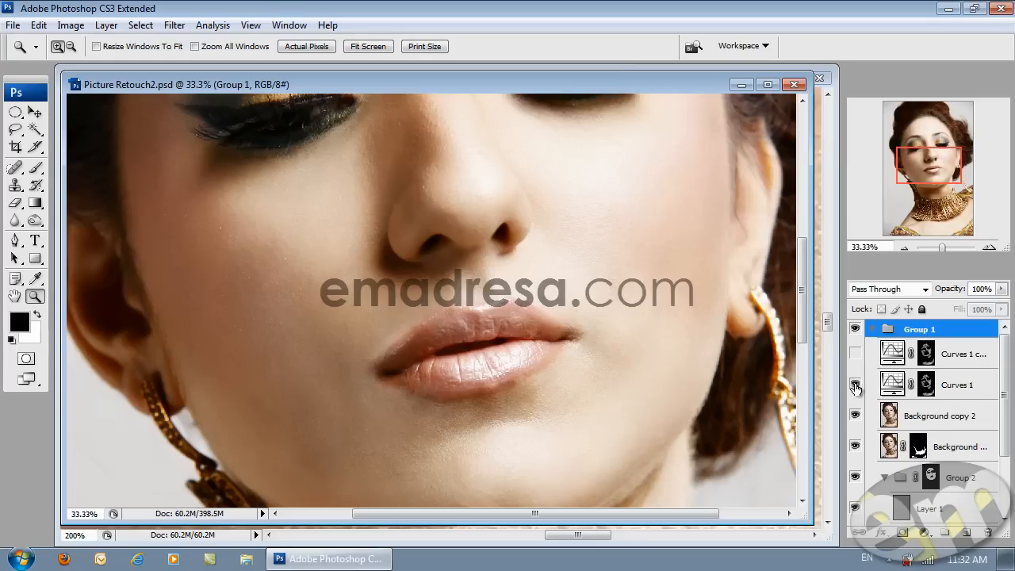
# Toggle the visibility of the Curves 1 layer to compare its effect on the face, leaving it hidden
pyautogui.click(855, 385)
pyautogui.click(855, 385)
pyautogui.click(855, 386)
pyautogui.click(855, 385)
pyautogui.click(855, 385)
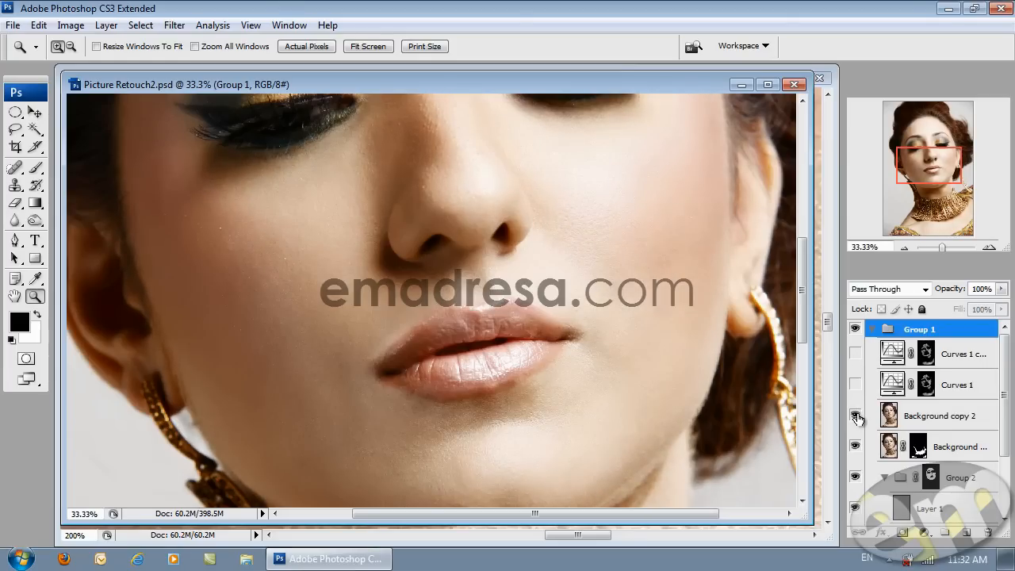
# Compare the face with and without the Background copy 2 layer, leave it visible and select it
pyautogui.click(855, 416)
pyautogui.click(855, 416)
pyautogui.click(855, 415)
pyautogui.click(856, 416)
pyautogui.click(855, 416)
pyautogui.click(855, 416)
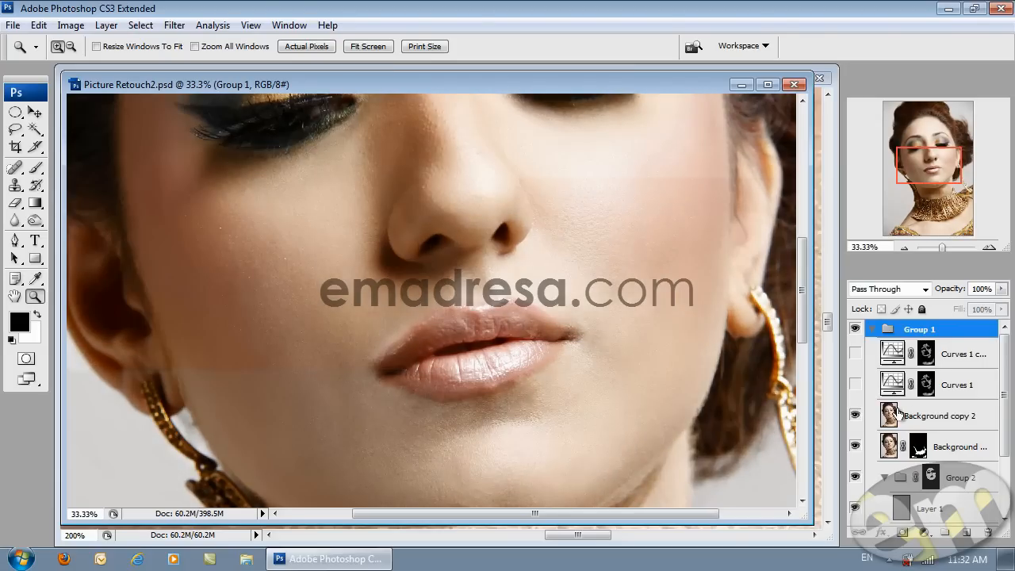
pyautogui.click(872, 416)
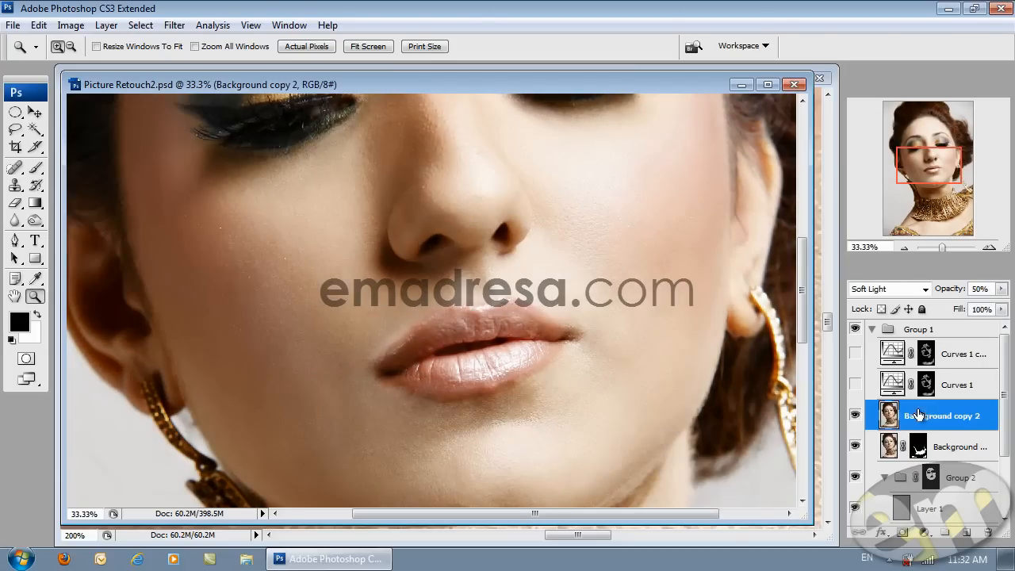
# Hide the Background copy 2 layer, select Background copy 3 and compare the lips, chin and earring with and without it
pyautogui.click(855, 415)
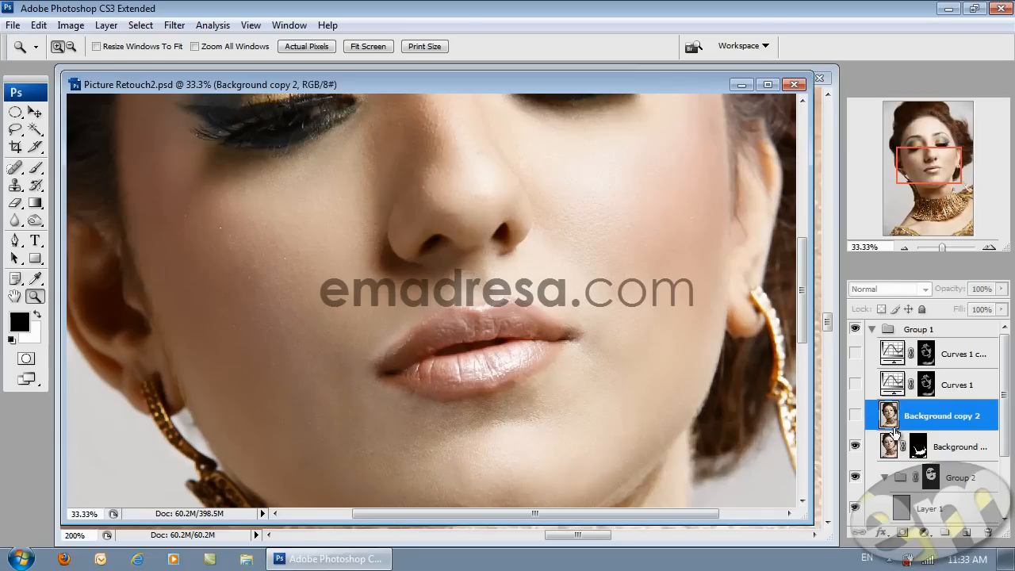
pyautogui.click(941, 447)
pyautogui.moveTo(665, 513); pyautogui.dragTo(732, 512)
pyautogui.scroll(-3, 657, 393)
pyautogui.scroll(-1, 656, 393)
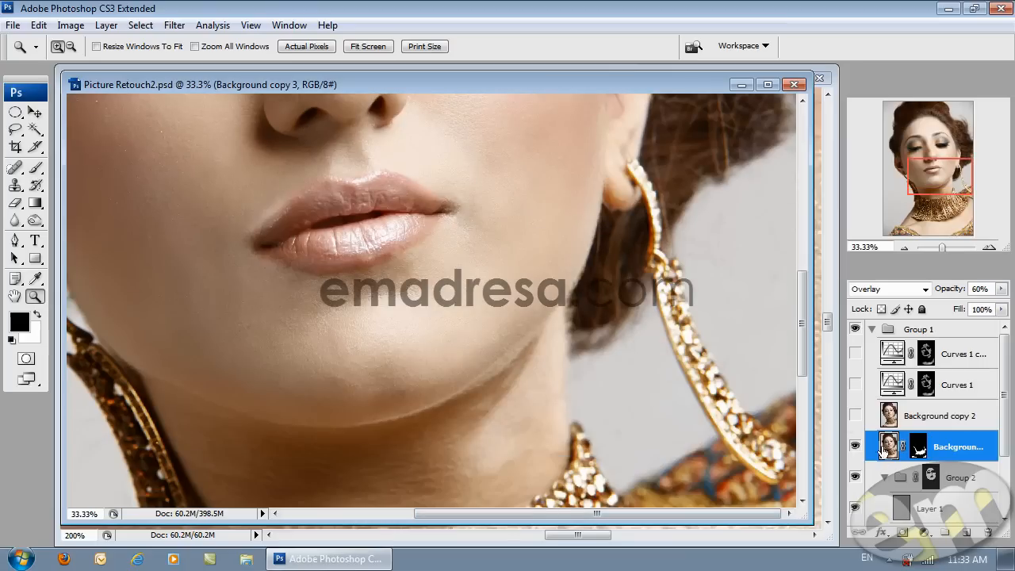
pyautogui.click(855, 448)
pyautogui.click(855, 447)
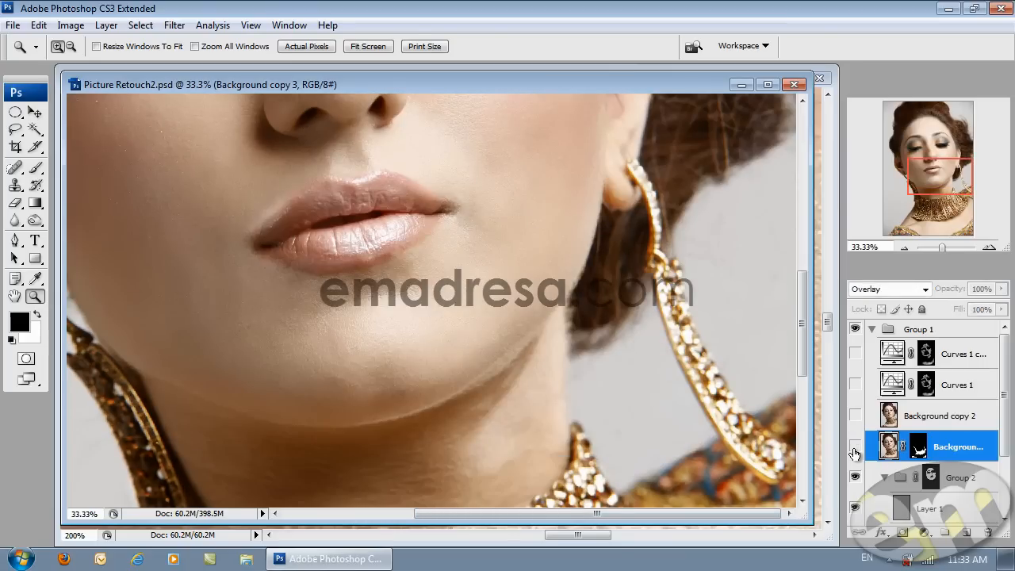
# Compare the neck and gold collar with and without the Background copy 3 layer, leaving that layer hidden
pyautogui.moveTo(724, 512); pyautogui.dragTo(649, 509)
pyautogui.scroll(-5, 635, 436)
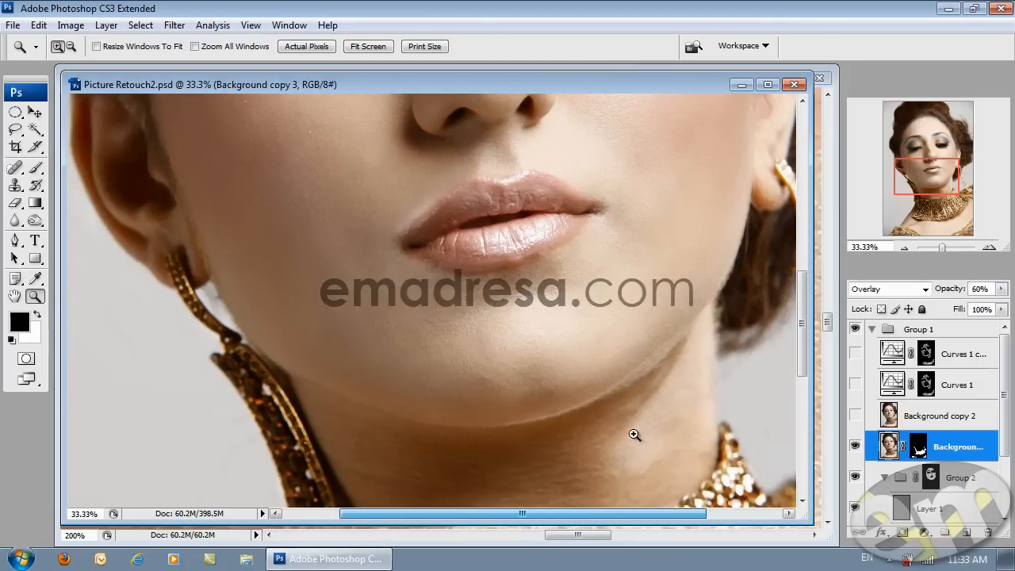
pyautogui.scroll(-2, 609, 405)
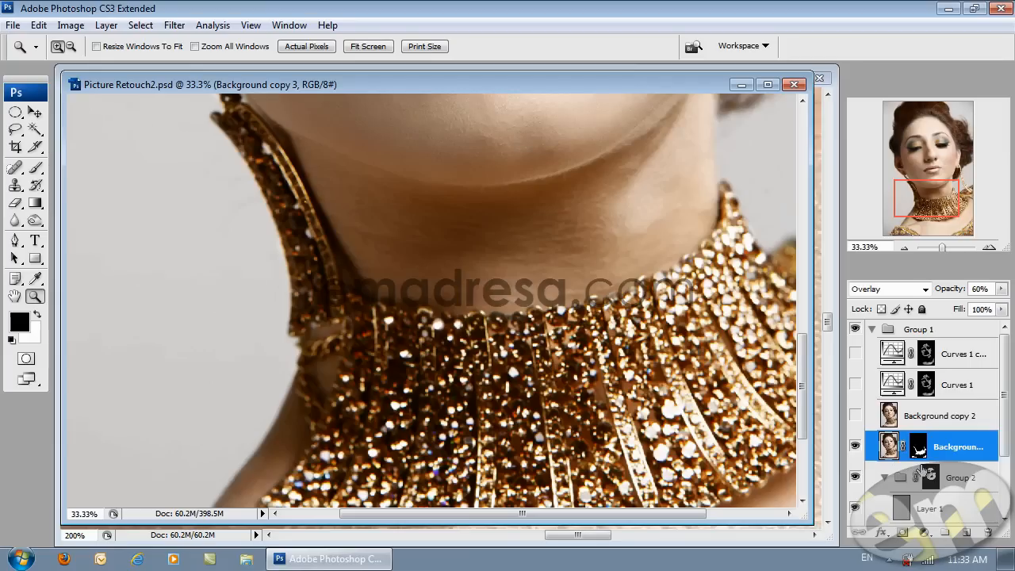
pyautogui.click(855, 448)
pyautogui.click(855, 447)
pyautogui.click(855, 447)
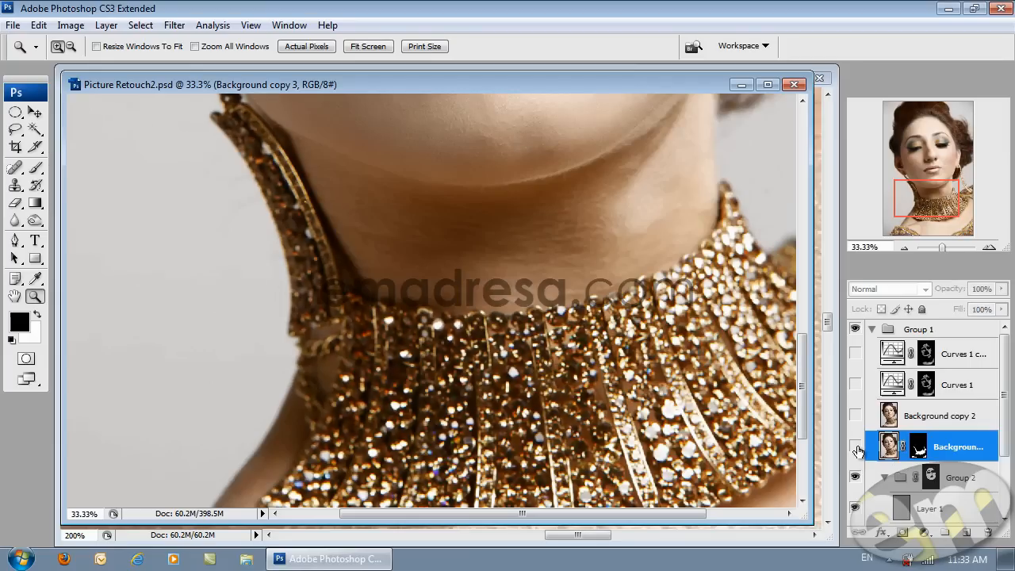
# Hide Layer 1 and Background copy 4 in Group 2 and examine the cheek skin at 100% magnification
pyautogui.click(885, 477)
pyautogui.click(885, 478)
pyautogui.scroll(10, 548, 335)
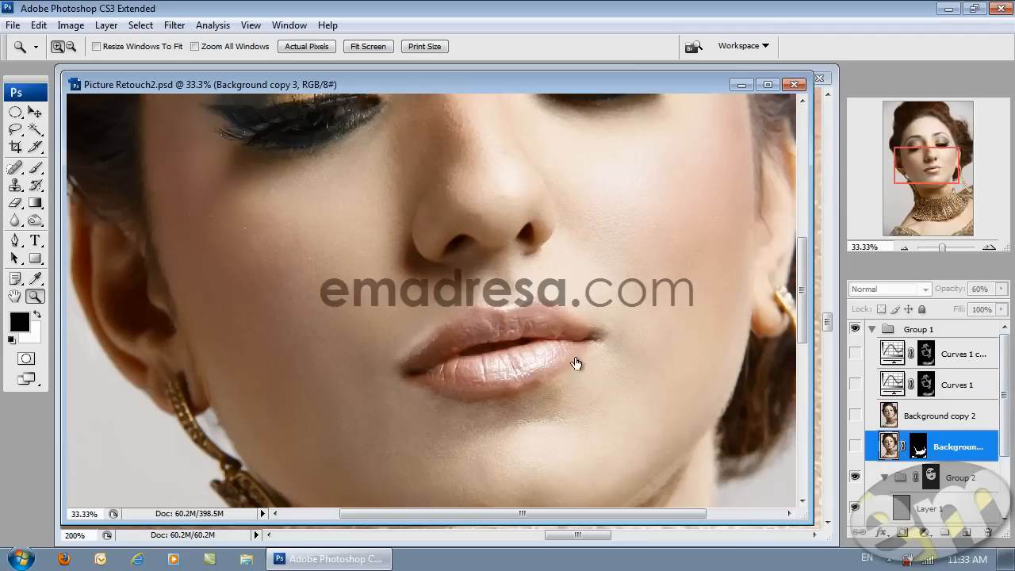
pyautogui.scroll(-2, 856, 478)
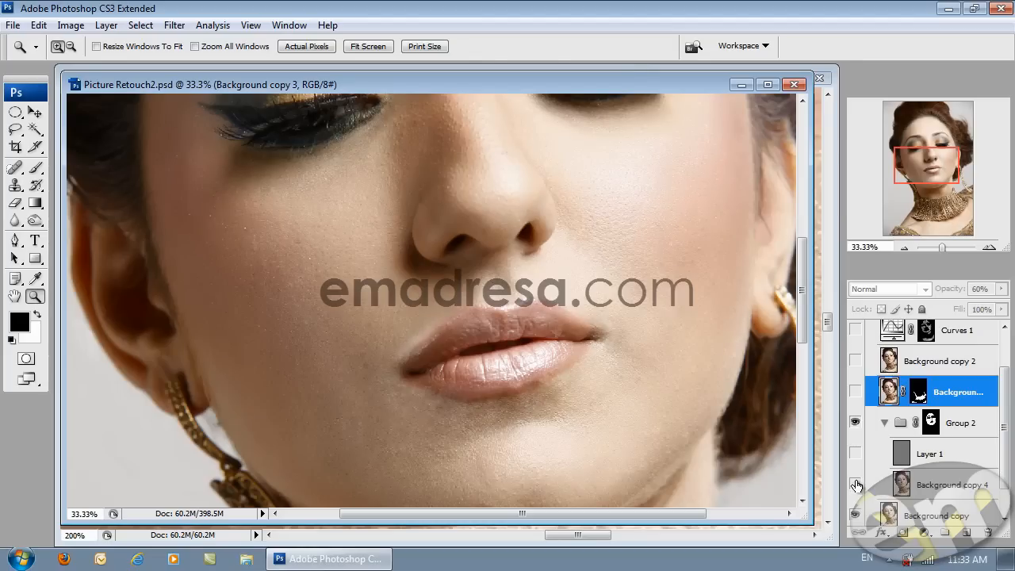
pyautogui.click(297, 46)
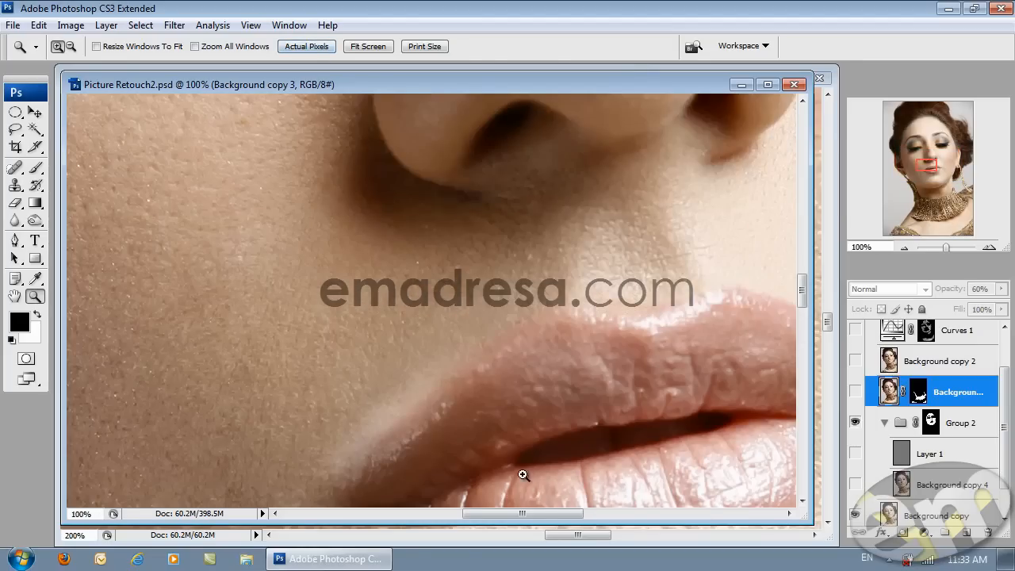
pyautogui.moveTo(536, 513); pyautogui.dragTo(441, 415)
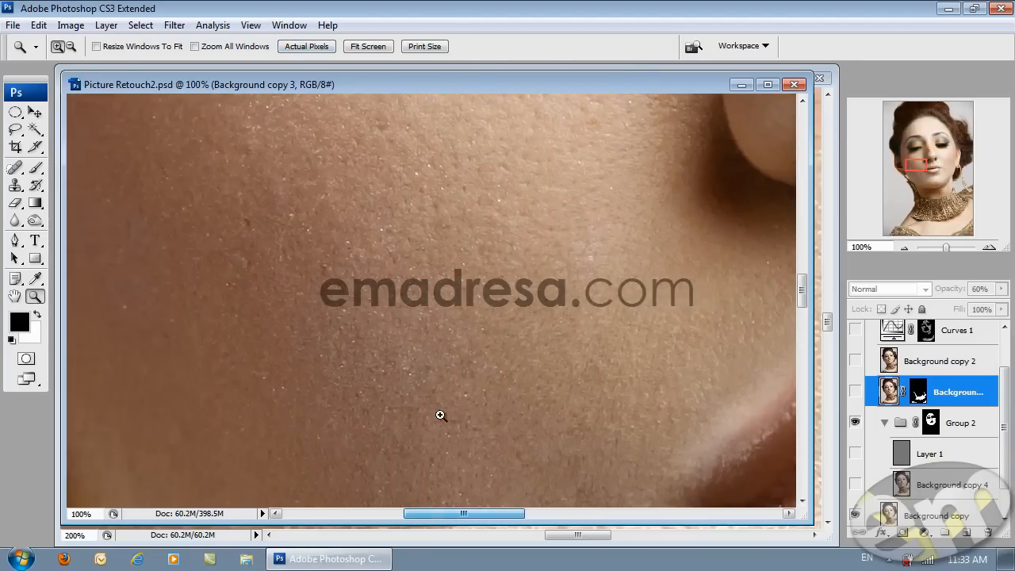
pyautogui.scroll(-5, 406, 385)
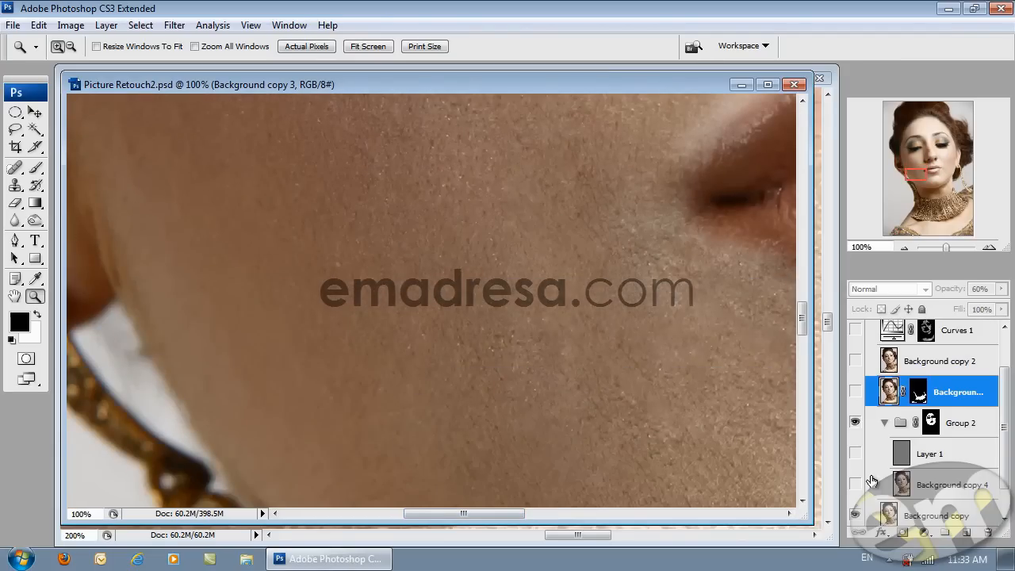
# Compare the skin around the lips and chin with and without Background copy 4 and Layer 1, leaving both visible
pyautogui.click(856, 485)
pyautogui.moveTo(504, 514); pyautogui.dragTo(572, 519)
pyautogui.moveTo(856, 484); pyautogui.dragTo(858, 464)
pyautogui.moveTo(532, 514); pyautogui.dragTo(555, 514)
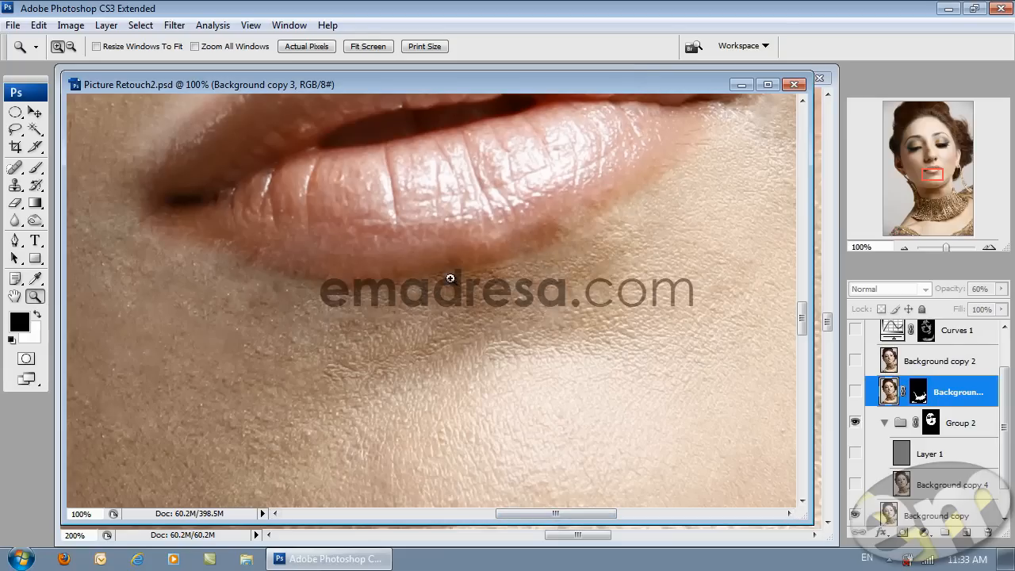
pyautogui.moveTo(562, 513)
pyautogui.mouseDown()
pyautogui.moveTo(496, 511)
pyautogui.moveTo(557, 513)
pyautogui.mouseUp()
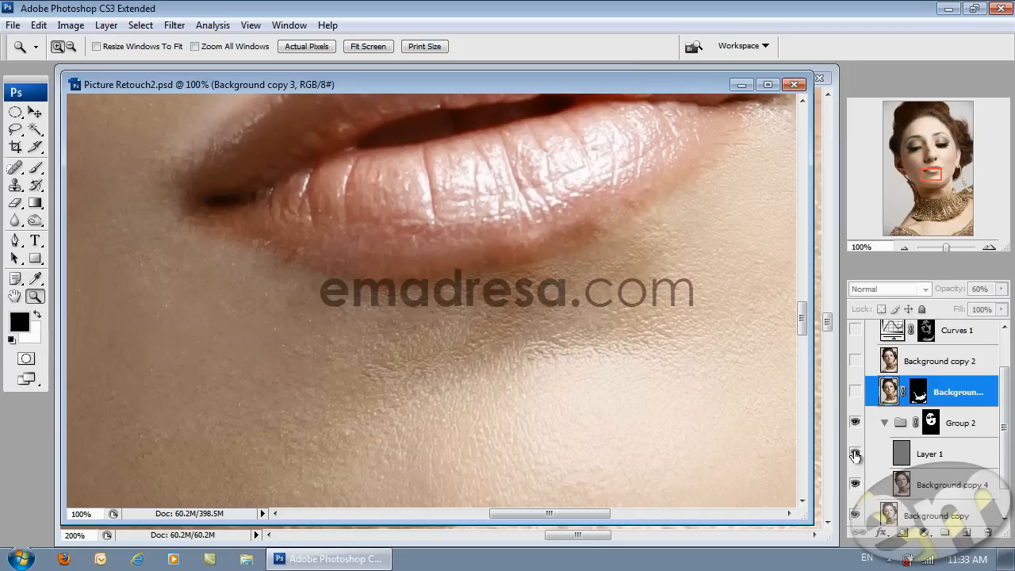
# Show the Background copy 3, Background copy 2 and both Curves layers in Group 1 again
pyautogui.click(855, 392)
pyautogui.click(855, 361)
pyautogui.scroll(2, 862, 389)
pyautogui.click(855, 384)
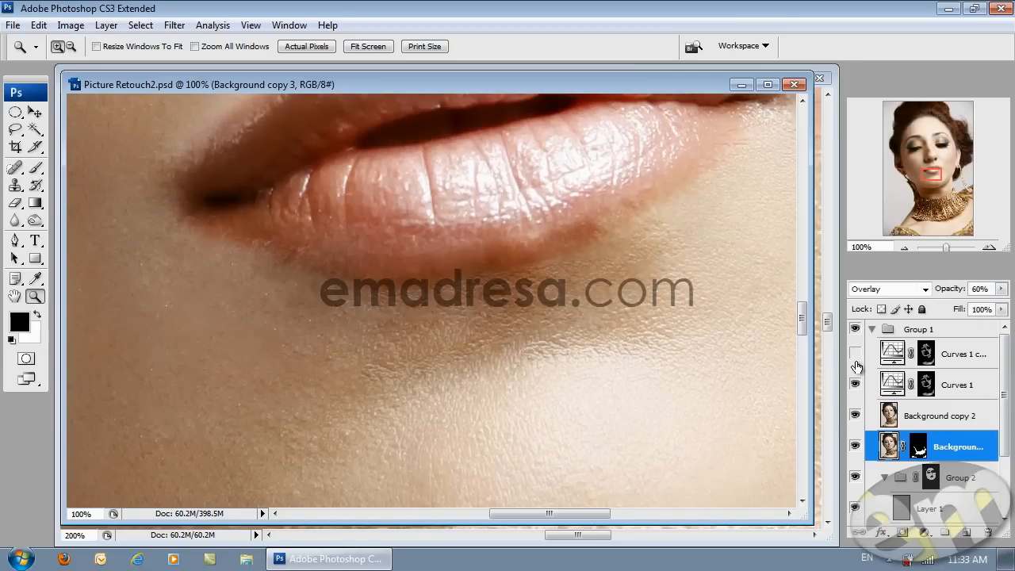
pyautogui.click(855, 354)
# Examine the fully retouched chin, nose, eyelid and brow area at 100% magnification
pyautogui.moveTo(585, 512); pyautogui.dragTo(603, 492)
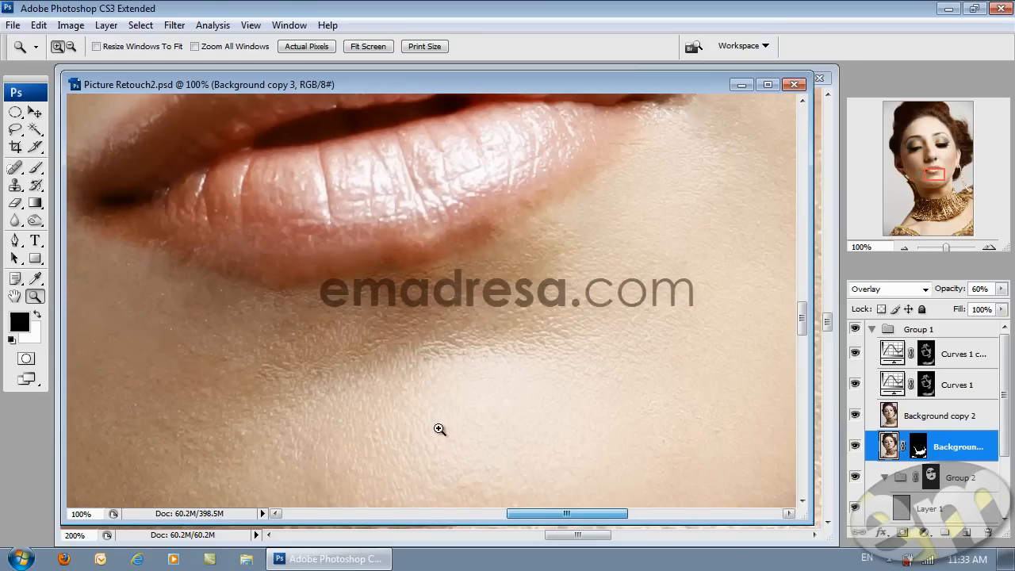
pyautogui.scroll(5, 438, 429)
pyautogui.scroll(10, 438, 428)
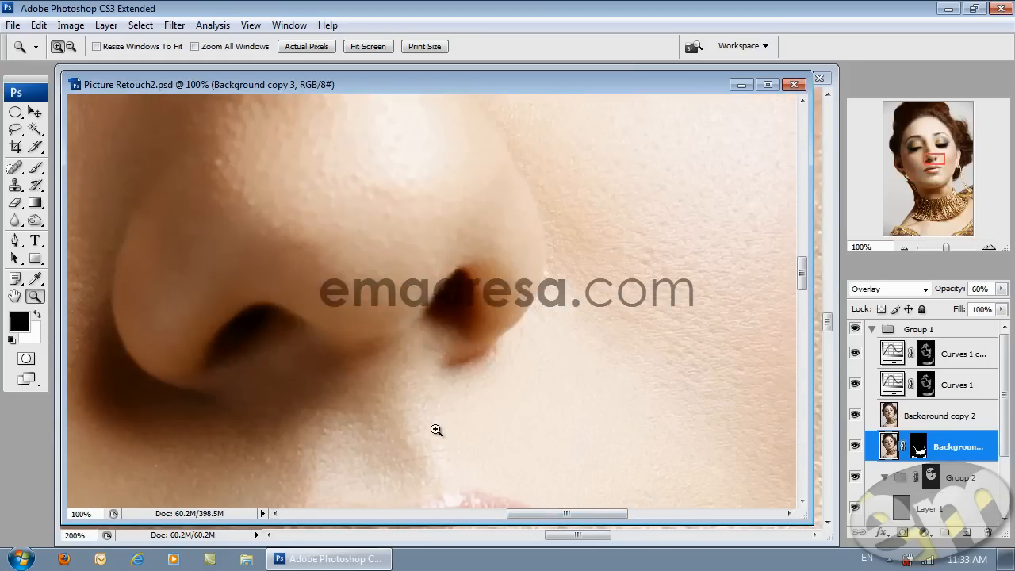
pyautogui.scroll(7, 432, 431)
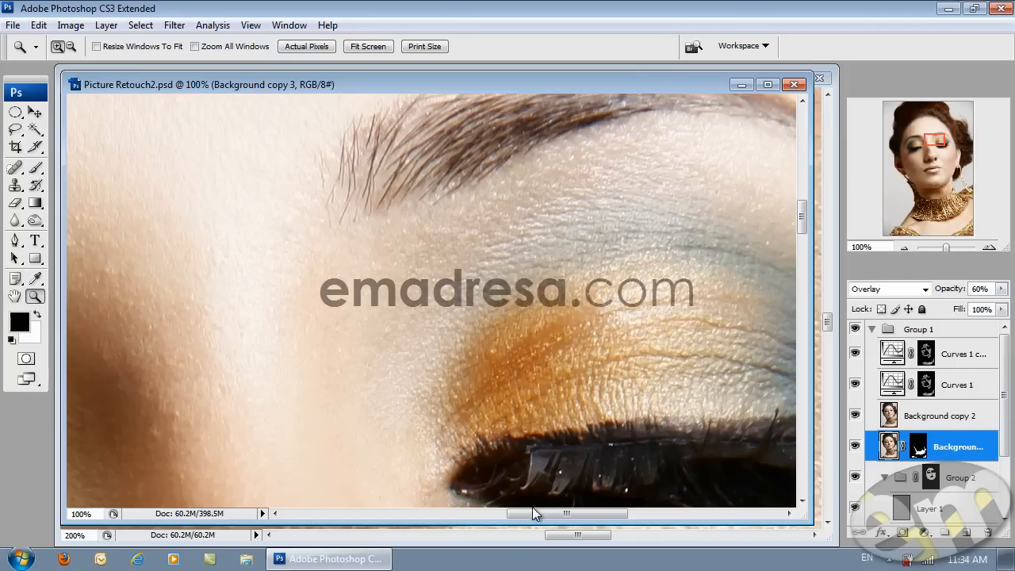
pyautogui.moveTo(562, 514); pyautogui.dragTo(517, 517)
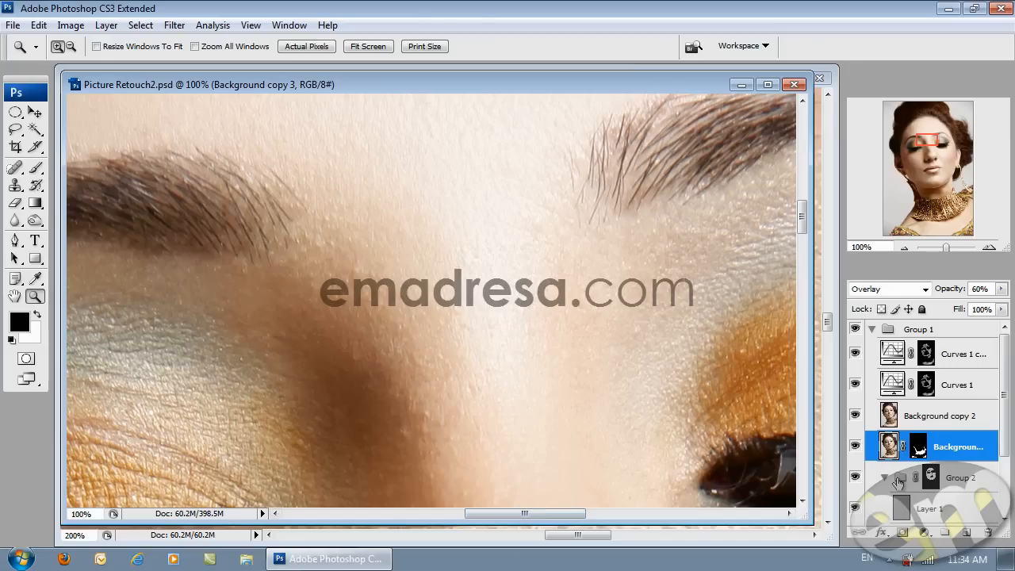
# Hide both Curves layers, Background copy 2, Background copy 3, Group 2 and Background copy, keeping only the original Background showing
pyautogui.moveTo(855, 446); pyautogui.dragTo(855, 354)
pyautogui.click(855, 477)
pyautogui.scroll(-3, 859, 504)
pyautogui.click(855, 480)
# Compare the lips and chin with and without the Background copy layer, leaving that layer visible
pyautogui.scroll(-10, 461, 397)
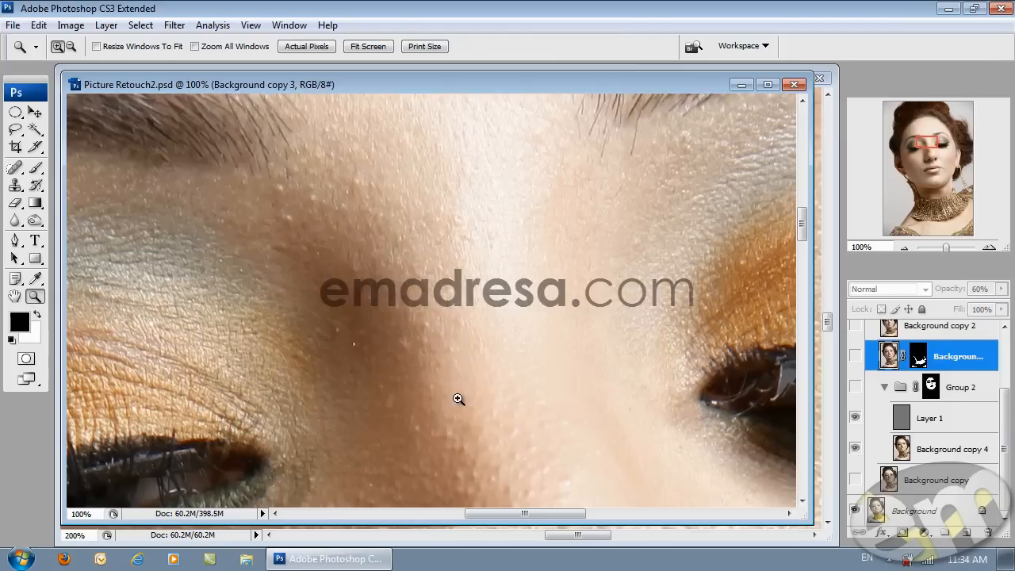
pyautogui.scroll(-10, 468, 394)
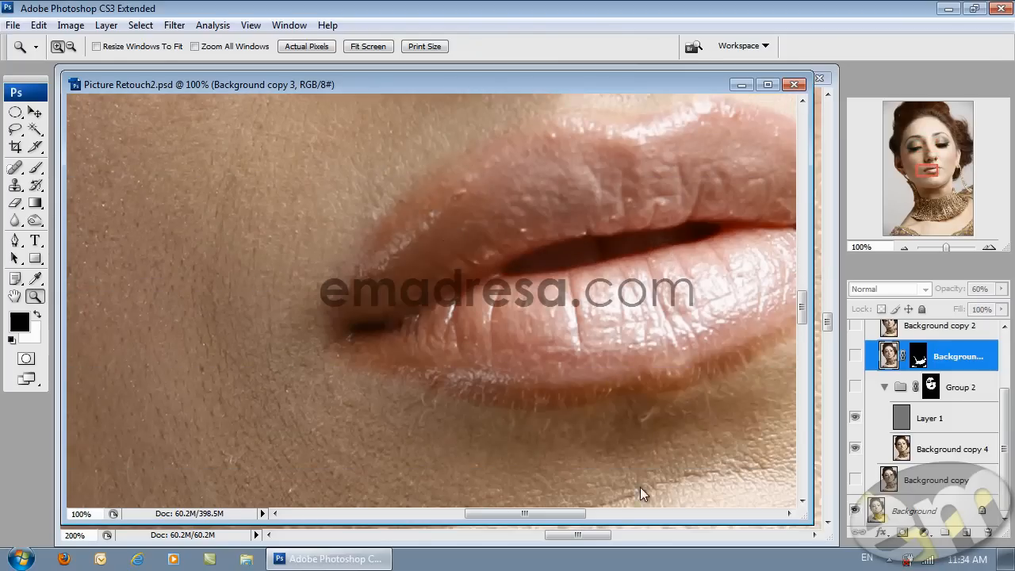
pyautogui.moveTo(559, 515); pyautogui.dragTo(576, 414)
pyautogui.click(857, 481)
pyautogui.click(857, 481)
pyautogui.click(858, 481)
pyautogui.click(857, 481)
pyautogui.click(860, 481)
pyautogui.click(859, 481)
pyautogui.click(860, 481)
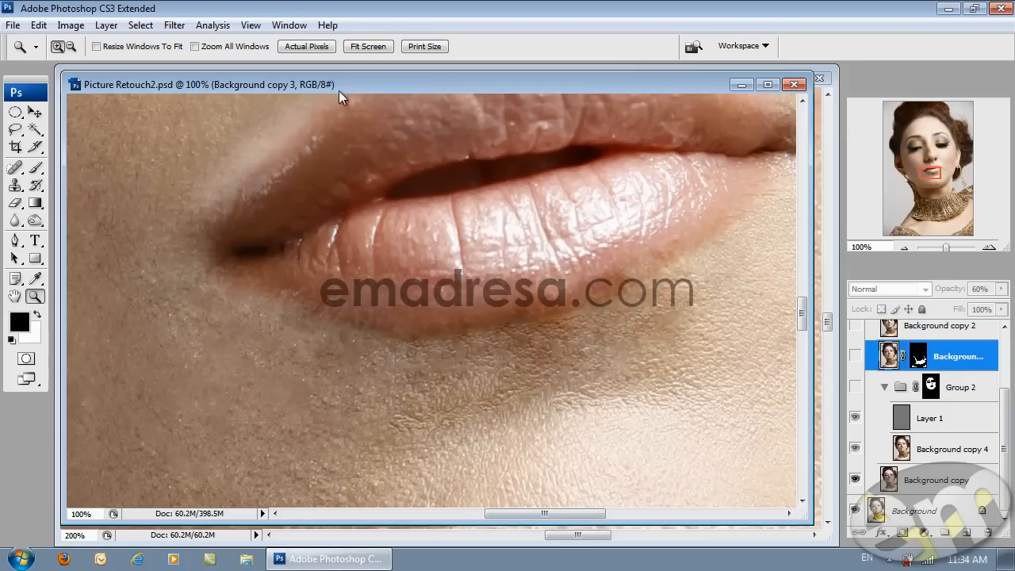
# Return to _MG_1516.JPG and heal fine hairs just below the lower lip with the Spot Healing Brush at 8 px
pyautogui.moveTo(352, 84); pyautogui.dragTo(348, 130)
pyautogui.moveTo(340, 306); pyautogui.dragTo(430, 266)
pyautogui.click(19, 168)
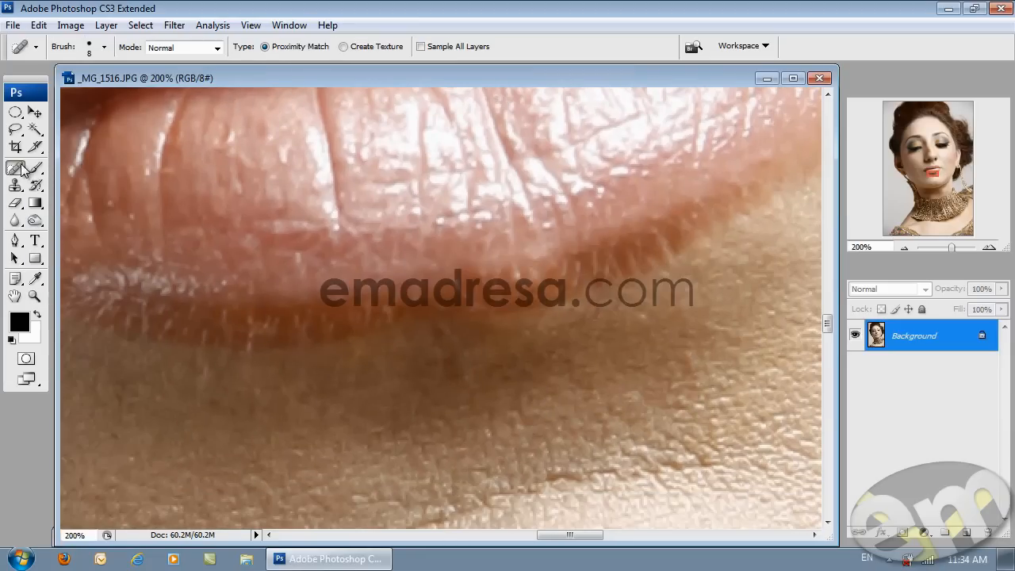
pyautogui.moveTo(262, 297); pyautogui.dragTo(339, 285)
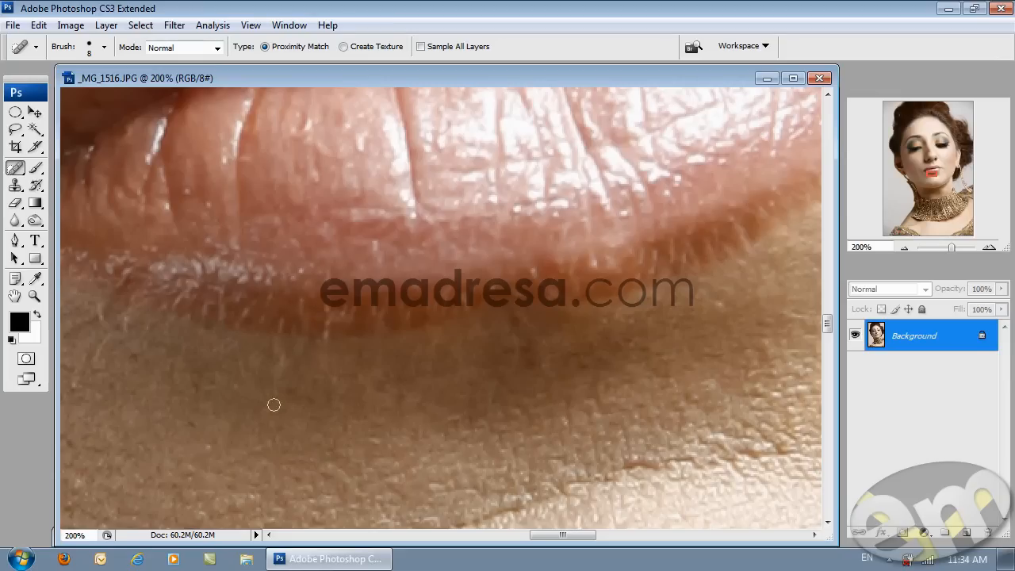
pyautogui.moveTo(274, 394)
pyautogui.mouseDown()
pyautogui.moveTo(278, 356)
pyautogui.moveTo(283, 366)
pyautogui.moveTo(274, 350)
pyautogui.moveTo(242, 363)
pyautogui.mouseUp()
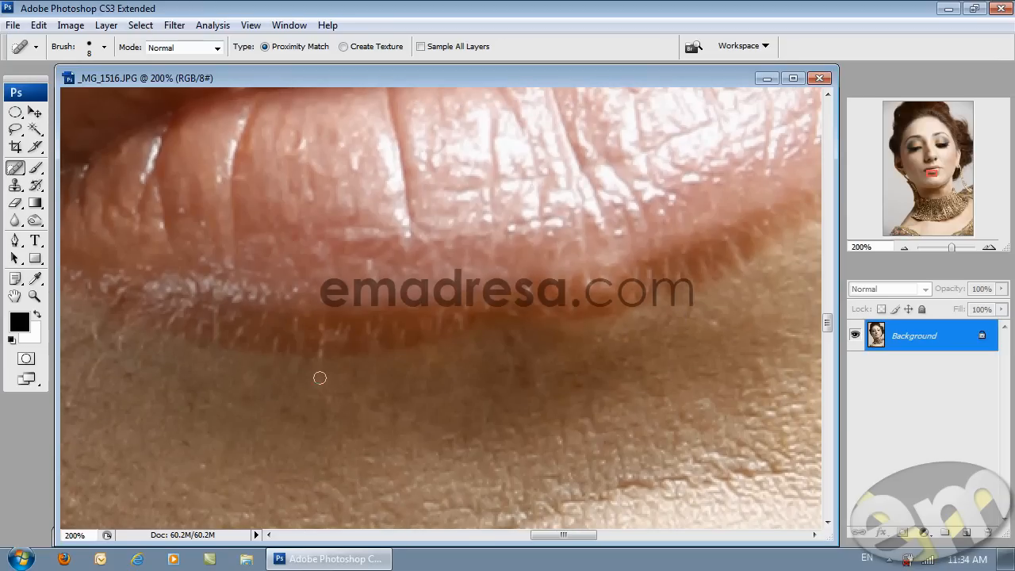
pyautogui.moveTo(295, 420)
pyautogui.mouseDown()
pyautogui.moveTo(287, 403)
pyautogui.moveTo(305, 360)
pyautogui.mouseUp()
pyautogui.moveTo(264, 409)
pyautogui.mouseDown()
pyautogui.moveTo(267, 378)
pyautogui.moveTo(215, 361)
pyautogui.mouseUp()
pyautogui.moveTo(296, 310)
pyautogui.mouseDown()
pyautogui.moveTo(292, 336)
pyautogui.moveTo(269, 350)
pyautogui.mouseUp()
pyautogui.moveTo(303, 308); pyautogui.dragTo(292, 344)
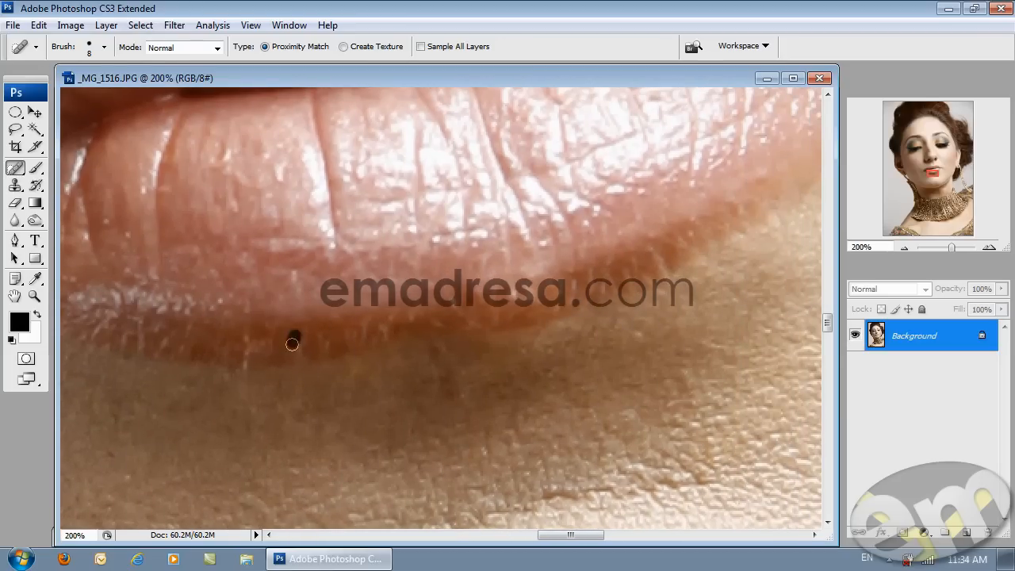
# Reduce the Spot Healing Brush diameter to 6 px and heal the fine hairs along the lower lip's edge at 400% magnification
pyautogui.rightClick(318, 331)
pyautogui.click(342, 360)
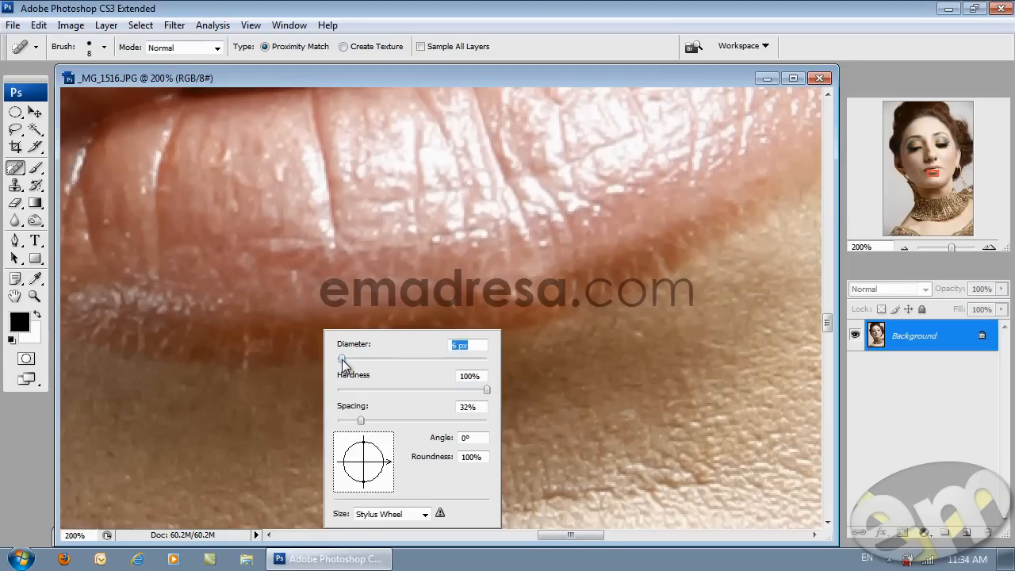
pyautogui.click(325, 82)
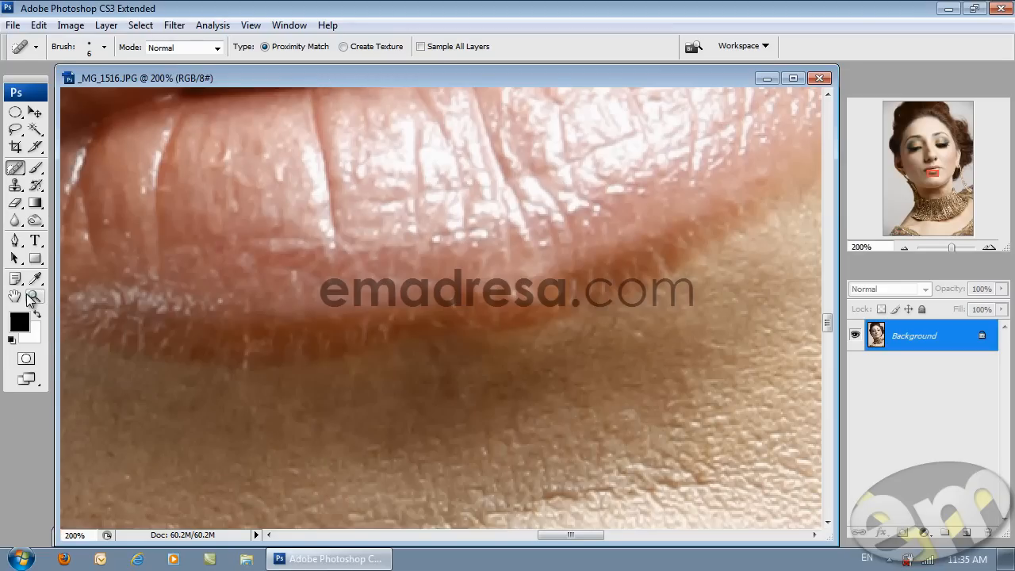
pyautogui.click(32, 298)
pyautogui.click(417, 365)
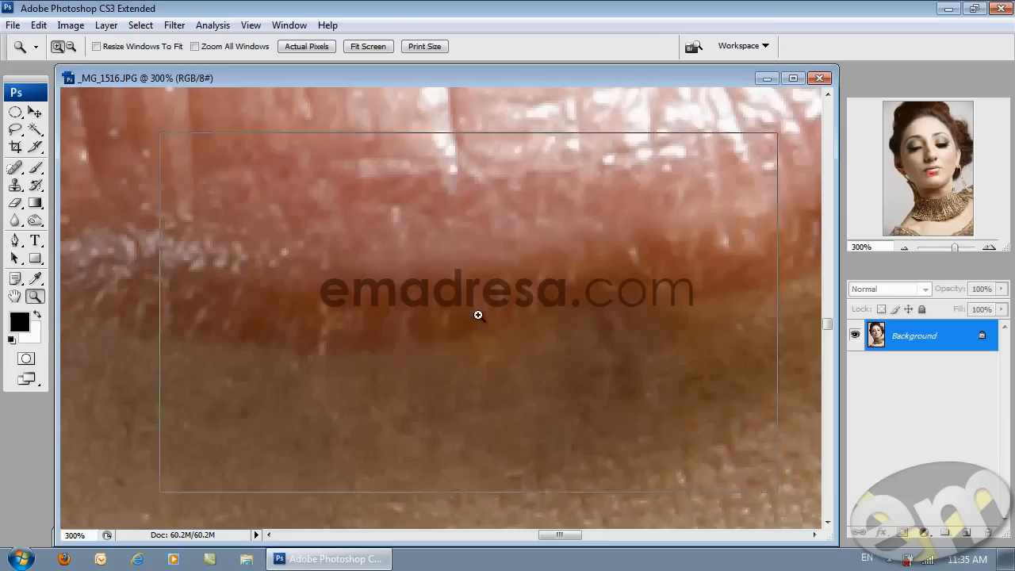
pyautogui.click(478, 315)
pyautogui.click(14, 168)
pyautogui.moveTo(270, 337)
pyautogui.mouseDown()
pyautogui.moveTo(260, 368)
pyautogui.moveTo(277, 368)
pyautogui.mouseUp()
pyautogui.moveTo(278, 328); pyautogui.dragTo(268, 370)
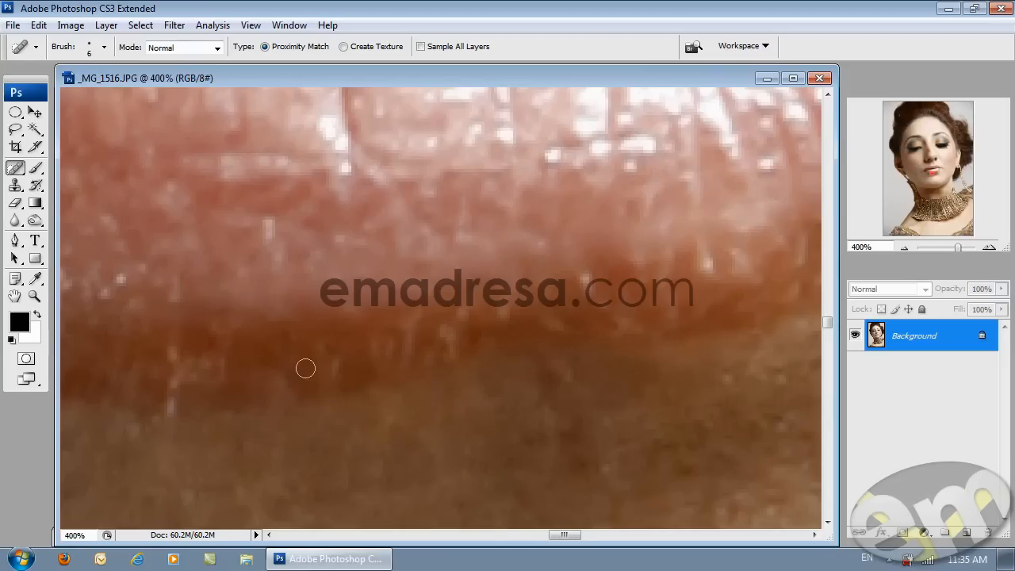
pyautogui.moveTo(171, 273); pyautogui.dragTo(173, 390)
pyautogui.moveTo(231, 364)
pyautogui.mouseDown()
pyautogui.moveTo(172, 374)
pyautogui.moveTo(291, 351)
pyautogui.mouseUp()
# Heal the remaining light hairs along the dark lower edge of the bottom lip, working toward its centre
pyautogui.press('space')
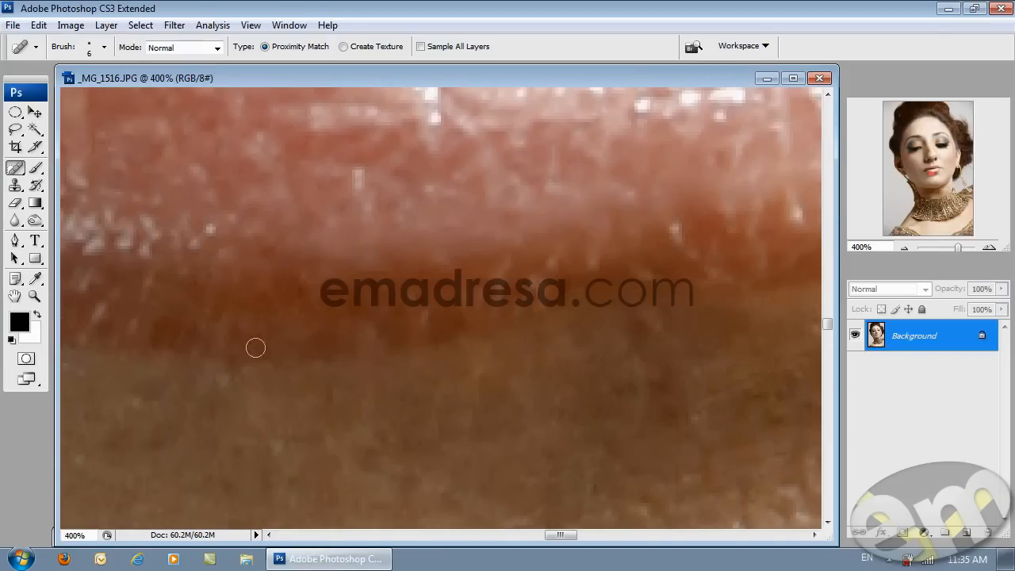
pyautogui.press('space')
pyautogui.moveTo(246, 339); pyautogui.dragTo(160, 348)
pyautogui.moveTo(281, 324); pyautogui.dragTo(283, 346)
pyautogui.moveTo(321, 306)
pyautogui.mouseDown()
pyautogui.moveTo(317, 325)
pyautogui.moveTo(336, 323)
pyautogui.moveTo(337, 336)
pyautogui.mouseUp()
pyautogui.moveTo(384, 302)
pyautogui.mouseDown()
pyautogui.moveTo(368, 356)
pyautogui.moveTo(362, 337)
pyautogui.moveTo(352, 350)
pyautogui.moveTo(365, 350)
pyautogui.moveTo(364, 331)
pyautogui.moveTo(357, 346)
pyautogui.moveTo(353, 330)
pyautogui.moveTo(316, 327)
pyautogui.mouseUp()
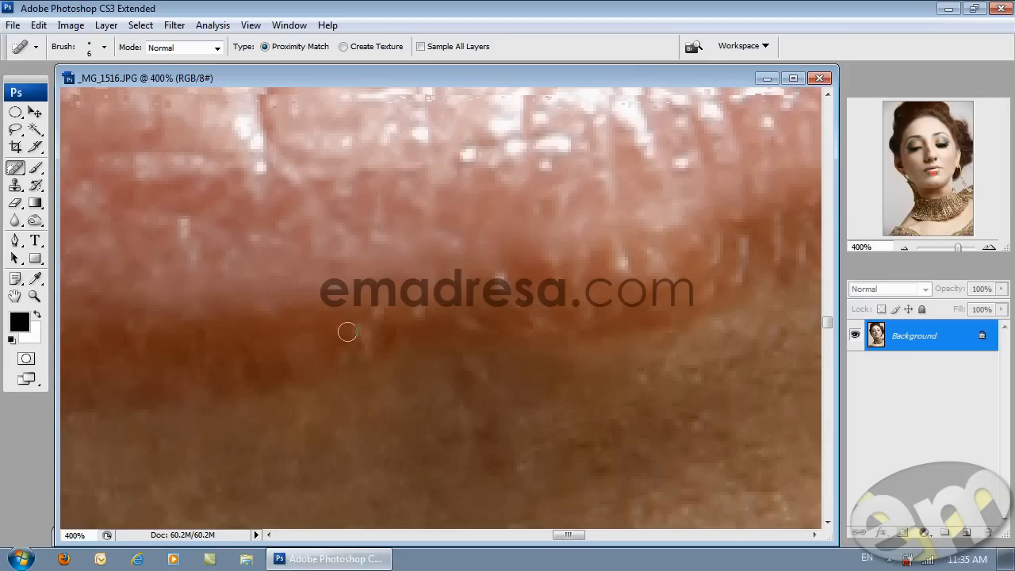
# Review the healed lower lip at 100% magnification and zoom to 200% on the crease running from the nose across the cheek
pyautogui.click(34, 296)
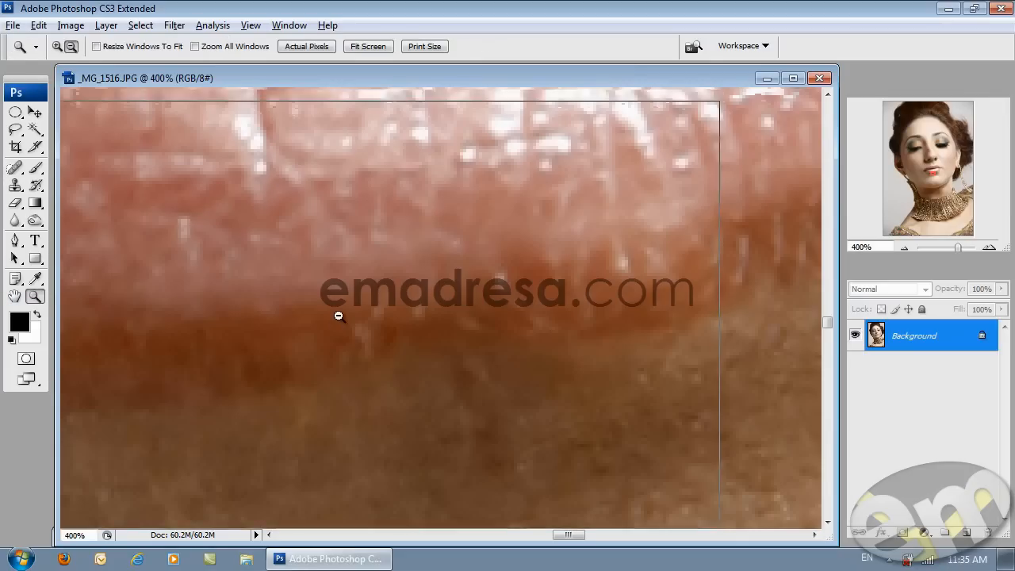
pyautogui.keyDown('alt'); pyautogui.click(338, 314); pyautogui.keyUp('alt')
pyautogui.keyDown('alt'); pyautogui.click(373, 302); pyautogui.keyUp('alt')
pyautogui.keyDown('alt'); pyautogui.click(367, 335); pyautogui.keyUp('alt')
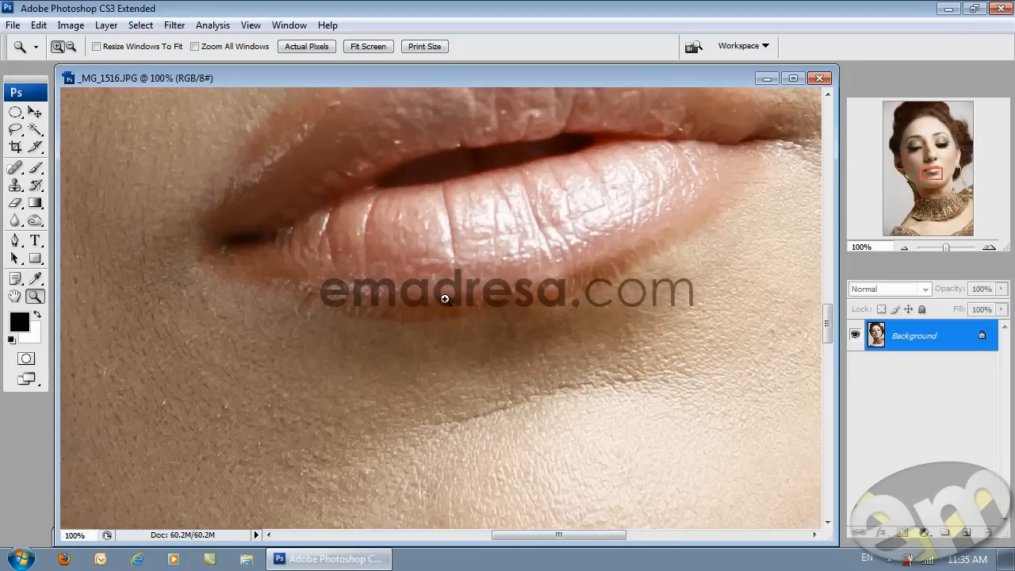
pyautogui.moveTo(577, 240); pyautogui.dragTo(445, 325)
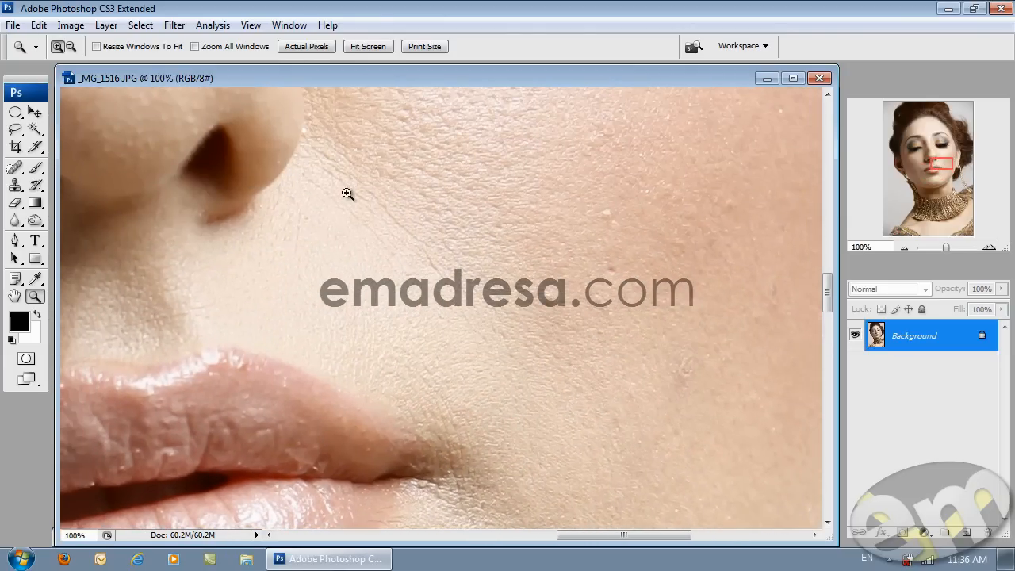
pyautogui.click(375, 197)
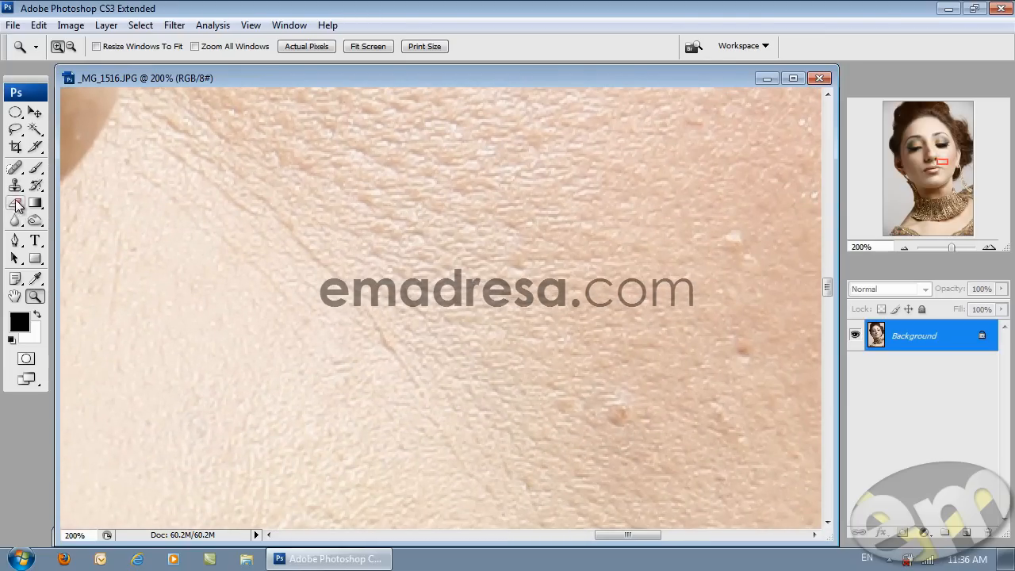
# Heal the lower end of the nose-to-mouth crease on the cheek with the Spot Healing Brush at 8 px
pyautogui.click(15, 167)
pyautogui.moveTo(362, 328)
pyautogui.mouseDown()
pyautogui.moveTo(324, 275)
pyautogui.moveTo(352, 305)
pyautogui.mouseUp()
pyautogui.rightClick(330, 274)
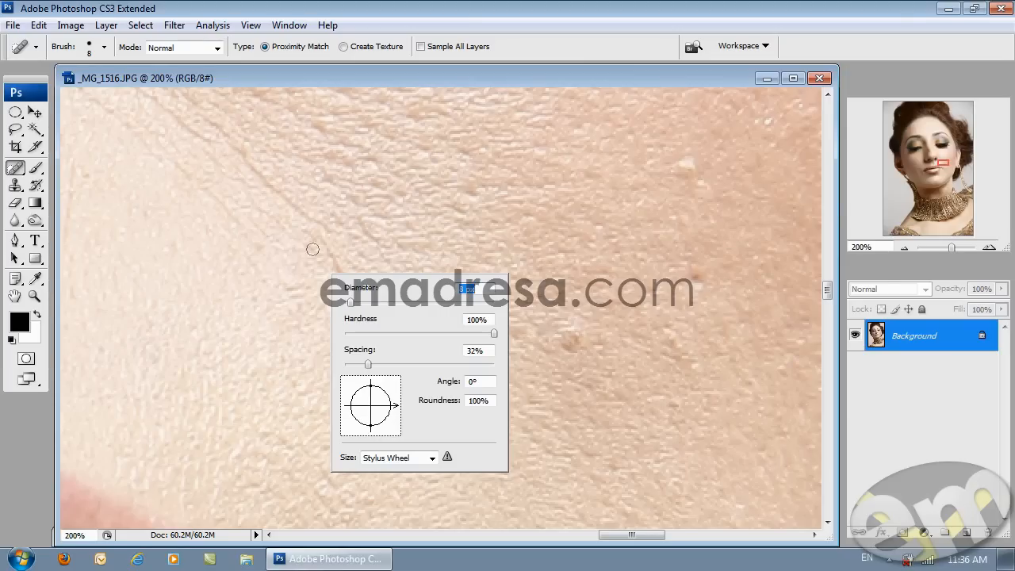
pyautogui.click(336, 75)
pyautogui.moveTo(458, 428); pyautogui.dragTo(376, 339)
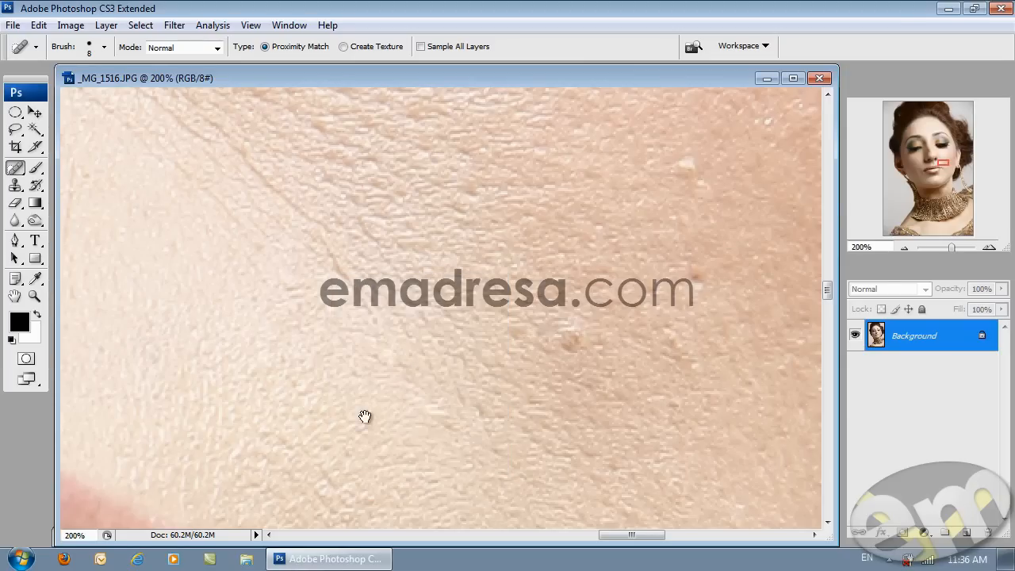
# Heal the upper part of the crease, working from the cheek up to the nostril's edge
pyautogui.moveTo(365, 417); pyautogui.dragTo(450, 451)
pyautogui.moveTo(489, 407)
pyautogui.mouseDown()
pyautogui.moveTo(427, 322)
pyautogui.moveTo(387, 359)
pyautogui.moveTo(455, 338)
pyautogui.moveTo(368, 260)
pyautogui.mouseUp()
pyautogui.moveTo(376, 301); pyautogui.dragTo(439, 345)
pyautogui.moveTo(464, 332); pyautogui.dragTo(344, 247)
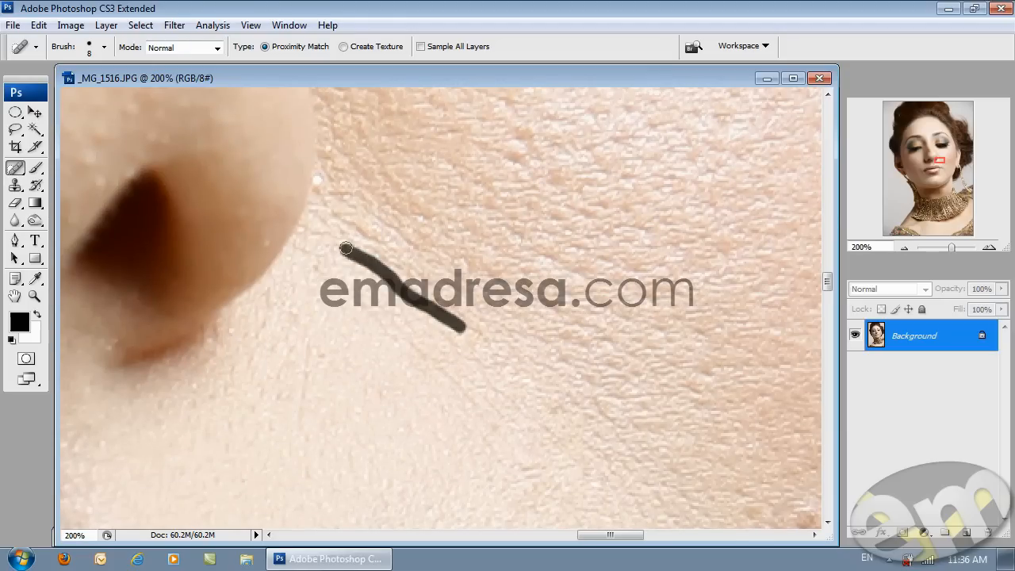
pyautogui.moveTo(371, 293); pyautogui.dragTo(405, 296)
pyautogui.moveTo(513, 414)
pyautogui.mouseDown()
pyautogui.moveTo(342, 274)
pyautogui.moveTo(336, 258)
pyautogui.mouseUp()
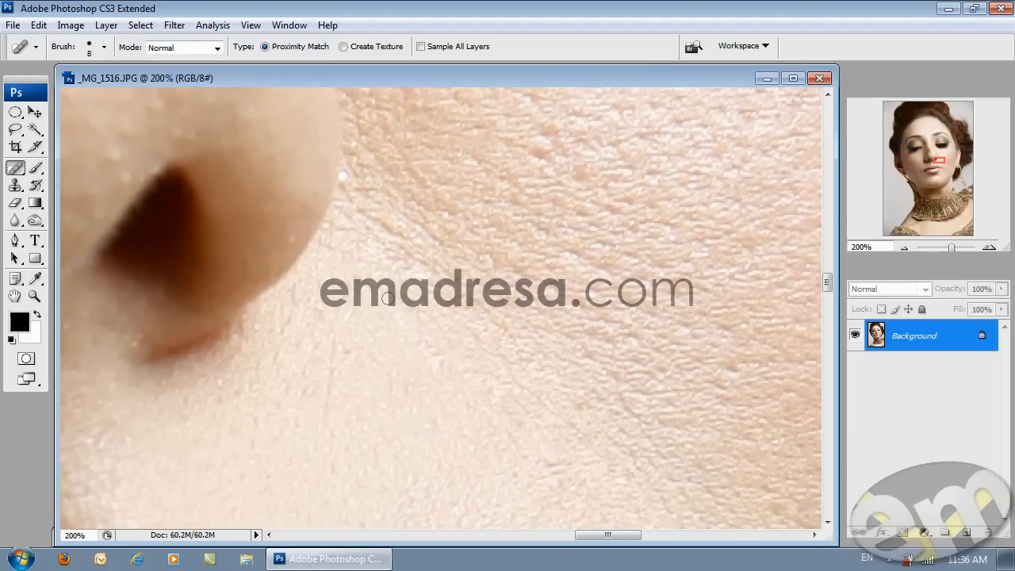
pyautogui.moveTo(567, 354); pyautogui.dragTo(428, 279)
pyautogui.moveTo(524, 340); pyautogui.dragTo(409, 305)
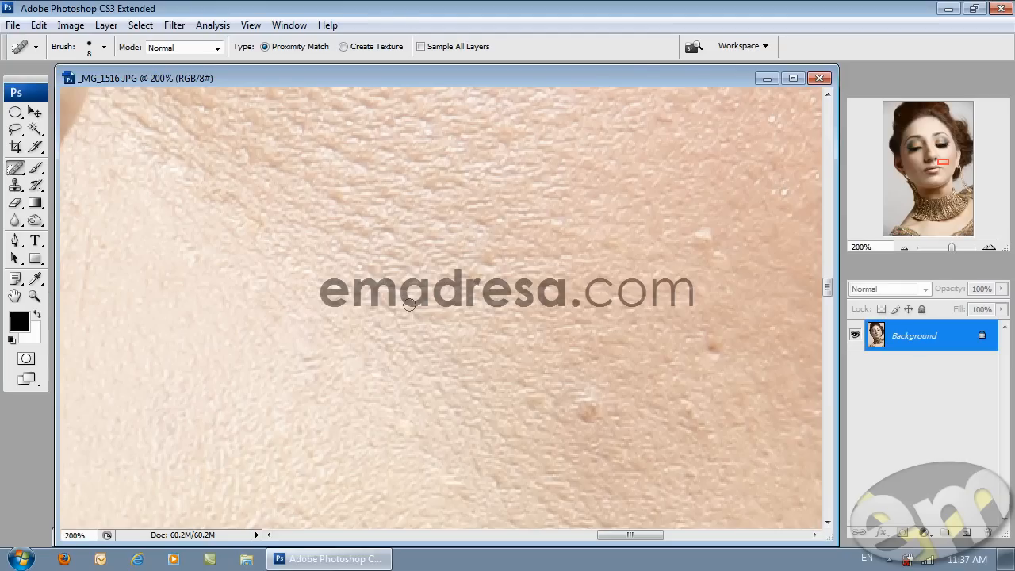
# Heal the two small moles on the cheek and the faint lines beside them
pyautogui.moveTo(627, 434)
pyautogui.mouseDown()
pyautogui.moveTo(487, 332)
pyautogui.moveTo(500, 357)
pyautogui.mouseUp()
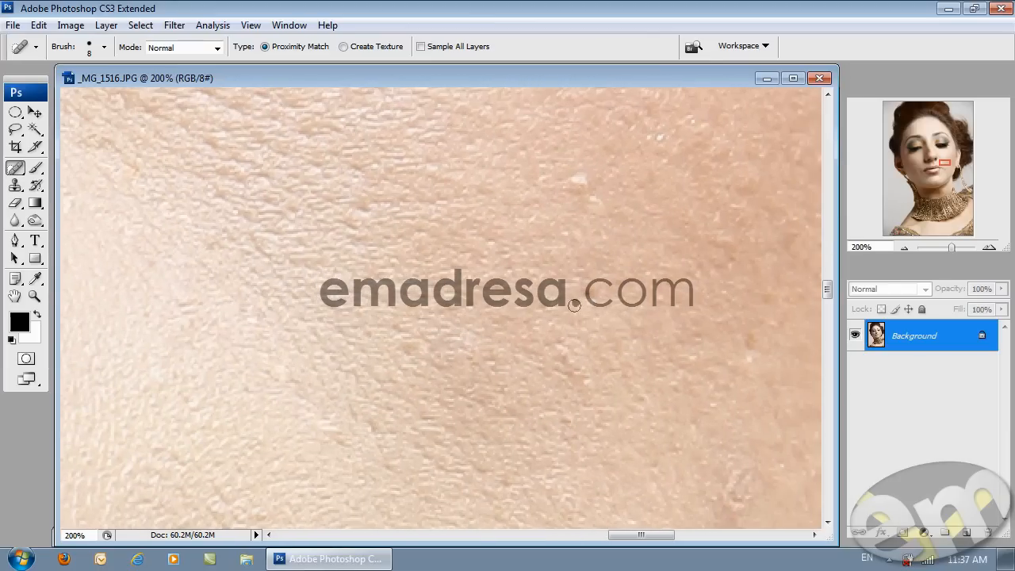
pyautogui.moveTo(535, 329); pyautogui.dragTo(550, 354)
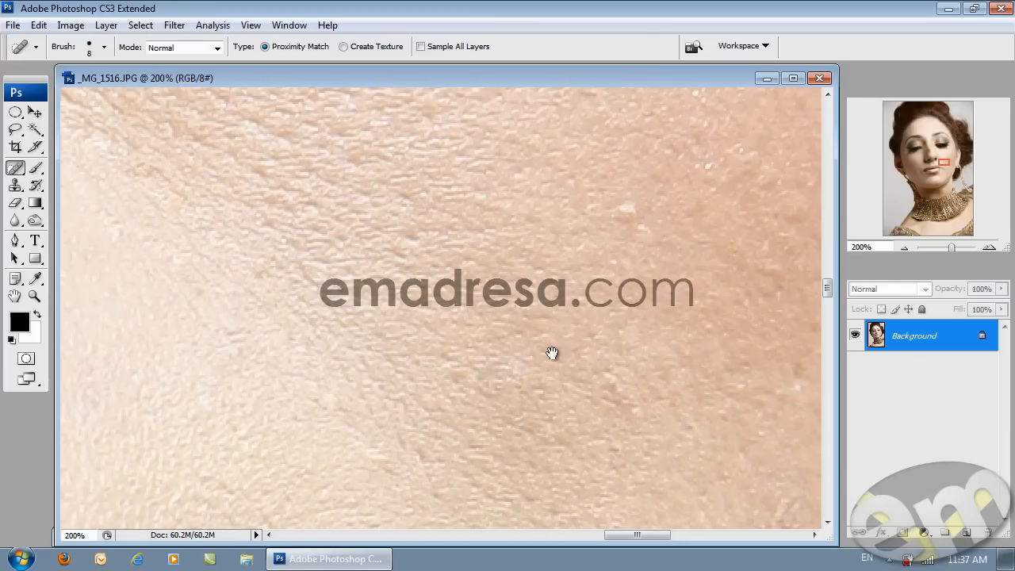
pyautogui.moveTo(462, 390)
pyautogui.mouseDown()
pyautogui.moveTo(441, 354)
pyautogui.moveTo(455, 360)
pyautogui.moveTo(465, 348)
pyautogui.mouseUp()
pyautogui.moveTo(437, 419); pyautogui.dragTo(426, 392)
pyautogui.moveTo(449, 451); pyautogui.dragTo(437, 414)
pyautogui.moveTo(471, 423); pyautogui.dragTo(564, 479)
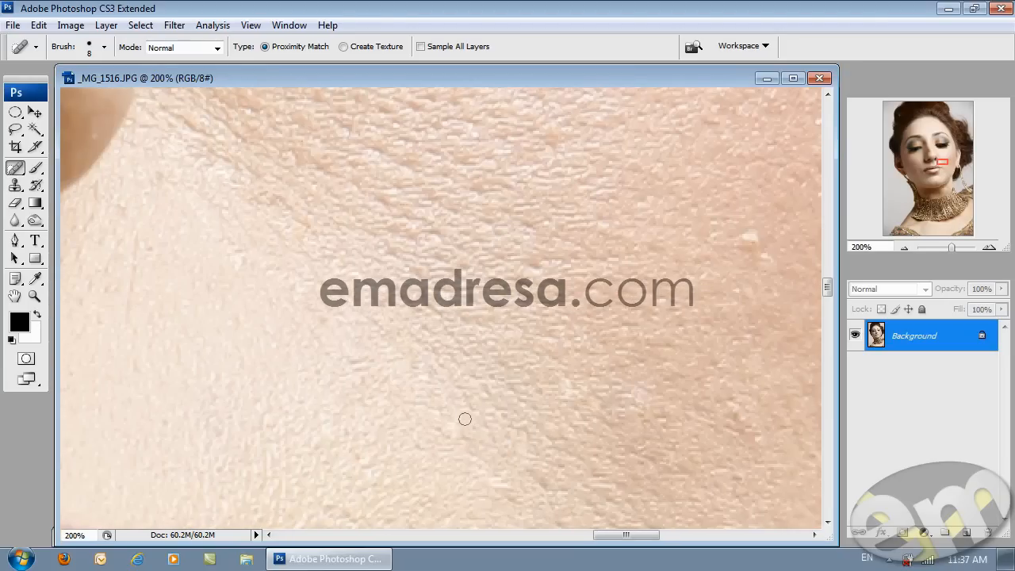
# Heal the leftover traces of the crease between the cheek and the side of the nostril
pyautogui.moveTo(480, 394); pyautogui.dragTo(434, 303)
pyautogui.moveTo(440, 360)
pyautogui.mouseDown()
pyautogui.moveTo(508, 404)
pyautogui.moveTo(487, 381)
pyautogui.moveTo(546, 431)
pyautogui.mouseUp()
pyautogui.moveTo(546, 431)
pyautogui.mouseDown()
pyautogui.moveTo(481, 387)
pyautogui.moveTo(520, 436)
pyautogui.mouseUp()
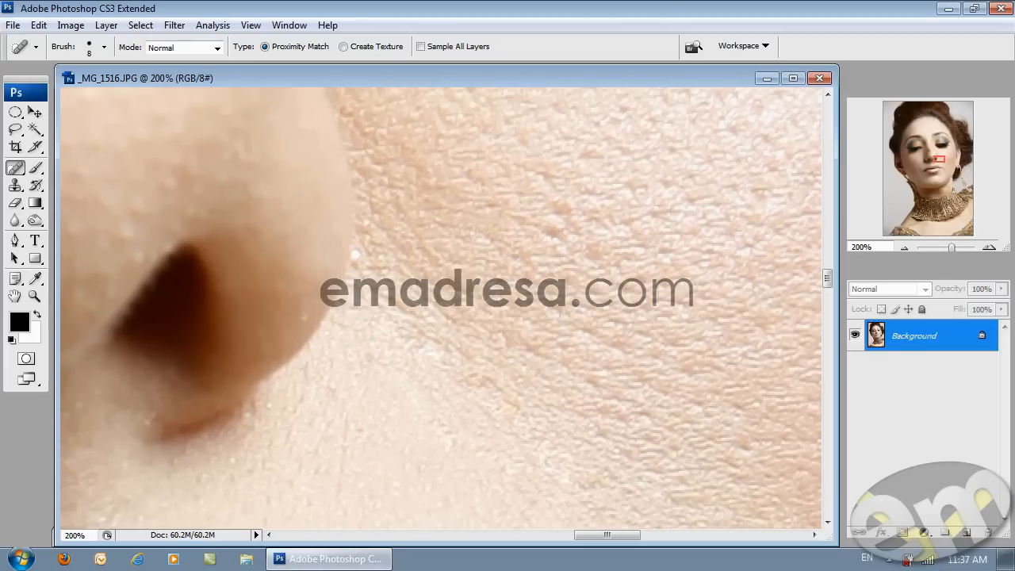
pyautogui.moveTo(468, 364)
pyautogui.mouseDown()
pyautogui.moveTo(536, 421)
pyautogui.moveTo(457, 337)
pyautogui.moveTo(460, 347)
pyautogui.moveTo(401, 306)
pyautogui.mouseUp()
pyautogui.moveTo(448, 335); pyautogui.dragTo(485, 364)
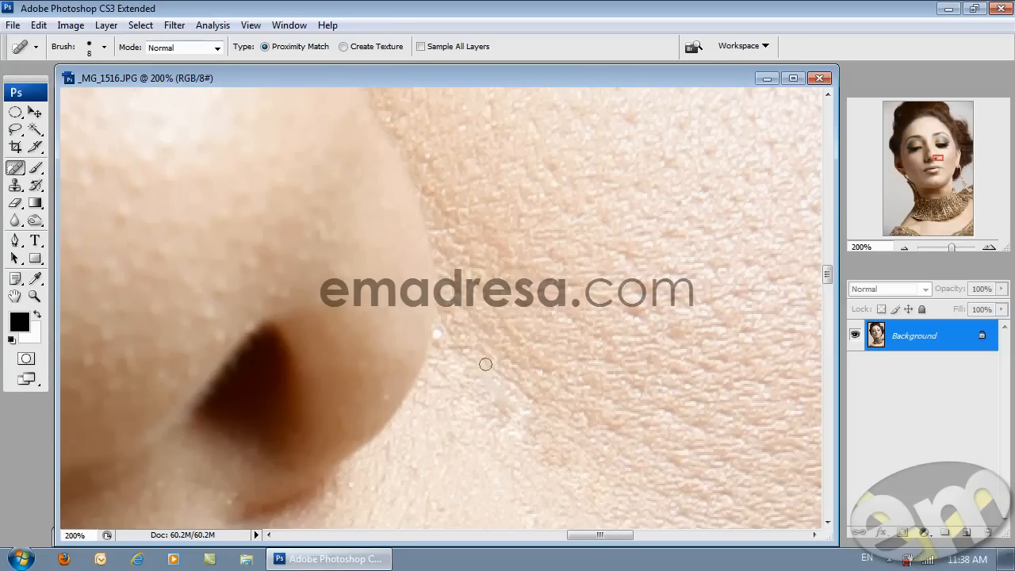
pyautogui.moveTo(486, 365); pyautogui.dragTo(450, 489)
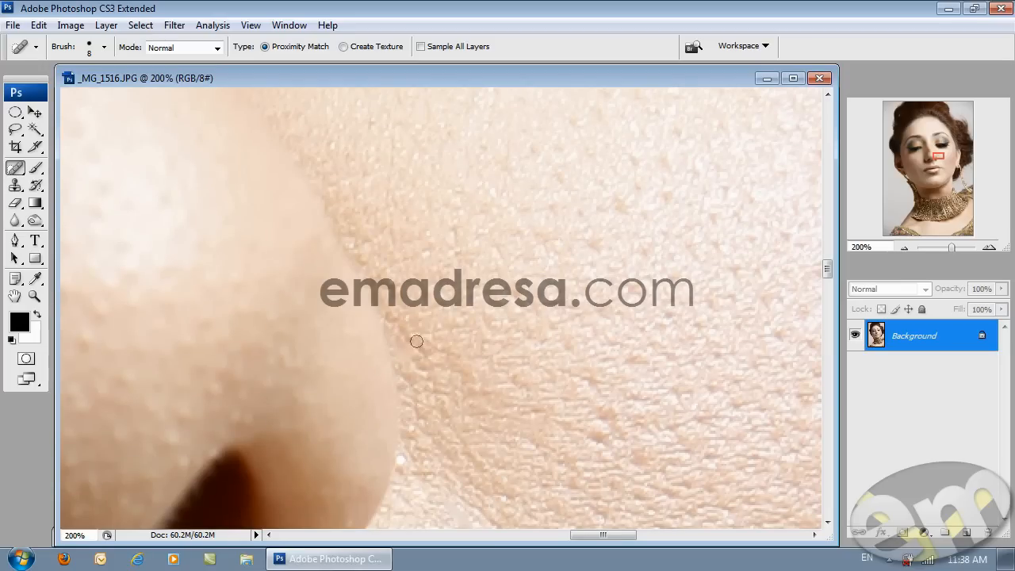
# Smooth the fine lines in the fold beside the nostril and the adjoining cheek with short healing strokes
pyautogui.moveTo(393, 284); pyautogui.dragTo(456, 351)
pyautogui.moveTo(576, 423); pyautogui.dragTo(435, 291)
pyautogui.moveTo(490, 371)
pyautogui.mouseDown()
pyautogui.moveTo(556, 408)
pyautogui.moveTo(492, 357)
pyautogui.moveTo(503, 388)
pyautogui.moveTo(548, 425)
pyautogui.moveTo(506, 335)
pyautogui.moveTo(480, 331)
pyautogui.moveTo(525, 270)
pyautogui.mouseUp()
pyautogui.moveTo(573, 379); pyautogui.dragTo(521, 356)
pyautogui.moveTo(579, 402); pyautogui.dragTo(499, 364)
pyautogui.moveTo(531, 414); pyautogui.dragTo(441, 357)
pyautogui.moveTo(494, 405); pyautogui.dragTo(540, 424)
pyautogui.moveTo(487, 390); pyautogui.dragTo(453, 357)
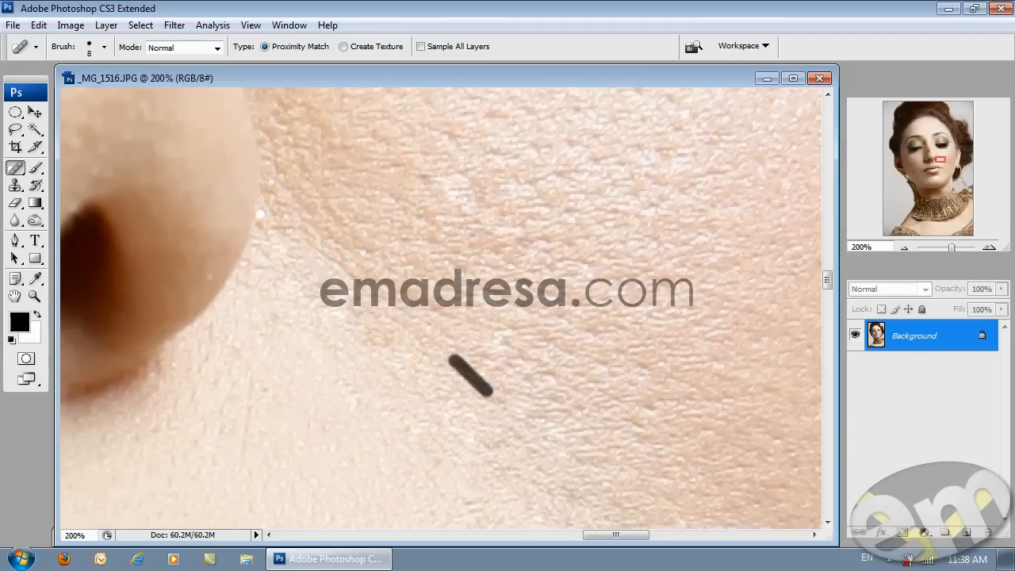
# Heal the remaining uneven patches along the former crease line on the cheek below the nostril
pyautogui.moveTo(524, 413)
pyautogui.mouseDown()
pyautogui.moveTo(444, 431)
pyautogui.moveTo(449, 403)
pyautogui.mouseUp()
pyautogui.moveTo(416, 369); pyautogui.dragTo(328, 321)
pyautogui.moveTo(466, 367)
pyautogui.mouseDown()
pyautogui.moveTo(428, 394)
pyautogui.moveTo(360, 362)
pyautogui.mouseUp()
pyautogui.moveTo(465, 415); pyautogui.dragTo(415, 402)
pyautogui.moveTo(476, 422); pyautogui.dragTo(428, 408)
pyautogui.moveTo(479, 455)
pyautogui.mouseDown()
pyautogui.moveTo(494, 405)
pyautogui.moveTo(478, 414)
pyautogui.mouseUp()
pyautogui.moveTo(515, 443); pyautogui.dragTo(448, 416)
# Heal the fine wrinkles in the skin below the outer part of the closed eye
pyautogui.moveTo(341, 119); pyautogui.dragTo(489, 384)
pyautogui.moveTo(485, 159)
pyautogui.mouseDown()
pyautogui.moveTo(521, 310)
pyautogui.moveTo(510, 378)
pyautogui.moveTo(283, 422)
pyautogui.moveTo(262, 468)
pyautogui.mouseUp()
pyautogui.moveTo(585, 336)
pyautogui.mouseDown()
pyautogui.moveTo(442, 345)
pyautogui.moveTo(307, 333)
pyautogui.mouseUp()
pyautogui.moveTo(571, 329)
pyautogui.mouseDown()
pyautogui.moveTo(366, 337)
pyautogui.moveTo(509, 325)
pyautogui.mouseUp()
pyautogui.moveTo(430, 328); pyautogui.dragTo(570, 333)
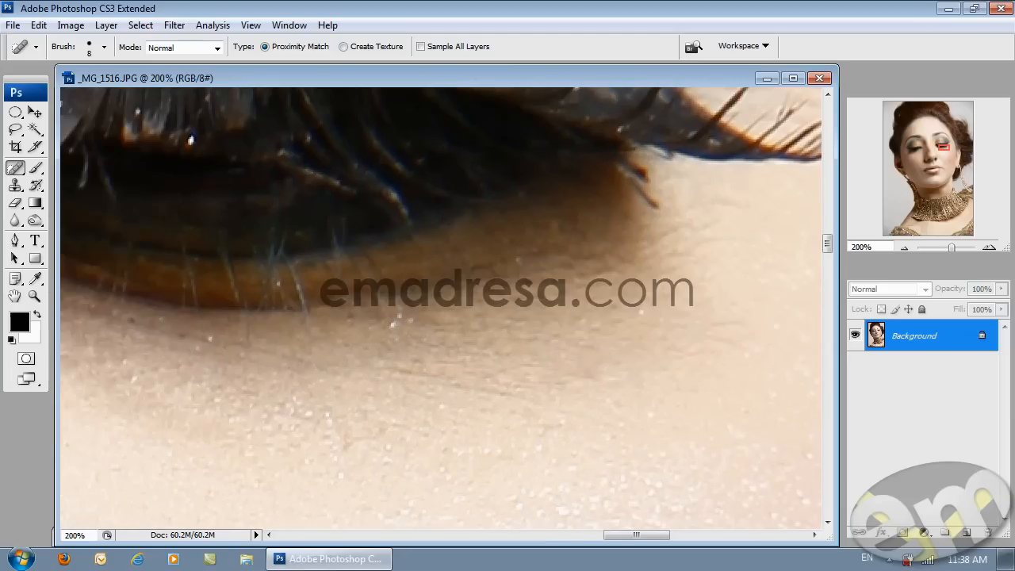
pyautogui.moveTo(571, 370); pyautogui.dragTo(594, 404)
pyautogui.moveTo(512, 394); pyautogui.dragTo(568, 401)
pyautogui.moveTo(481, 378); pyautogui.dragTo(589, 403)
pyautogui.moveTo(588, 406); pyautogui.dragTo(499, 392)
# Heal the fine wrinkles farther inward beneath the middle of the lower eyelid
pyautogui.moveTo(576, 431)
pyautogui.mouseDown()
pyautogui.moveTo(512, 417)
pyautogui.moveTo(519, 421)
pyautogui.mouseUp()
pyautogui.moveTo(462, 444); pyautogui.dragTo(390, 441)
pyautogui.moveTo(465, 384); pyautogui.dragTo(410, 378)
pyautogui.moveTo(506, 360); pyautogui.dragTo(311, 371)
pyautogui.moveTo(558, 367)
pyautogui.mouseDown()
pyautogui.moveTo(468, 357)
pyautogui.moveTo(361, 420)
pyautogui.mouseUp()
pyautogui.moveTo(405, 386); pyautogui.dragTo(330, 415)
pyautogui.moveTo(465, 314)
pyautogui.mouseDown()
pyautogui.moveTo(308, 352)
pyautogui.moveTo(541, 385)
pyautogui.mouseUp()
# Heal the fine lines and shiny specks in the skin beneath the inner half of the eye
pyautogui.moveTo(159, 388)
pyautogui.mouseDown()
pyautogui.moveTo(446, 399)
pyautogui.moveTo(454, 409)
pyautogui.mouseUp()
pyautogui.moveTo(400, 385); pyautogui.dragTo(452, 413)
pyautogui.moveTo(519, 437)
pyautogui.mouseDown()
pyautogui.moveTo(452, 415)
pyautogui.moveTo(446, 402)
pyautogui.mouseUp()
pyautogui.moveTo(437, 416); pyautogui.dragTo(494, 441)
pyautogui.moveTo(439, 415)
pyautogui.mouseDown()
pyautogui.moveTo(356, 369)
pyautogui.moveTo(370, 373)
pyautogui.mouseUp()
pyautogui.moveTo(409, 401); pyautogui.dragTo(336, 368)
pyautogui.moveTo(400, 385)
pyautogui.mouseDown()
pyautogui.moveTo(366, 398)
pyautogui.moveTo(288, 358)
pyautogui.moveTo(285, 334)
pyautogui.mouseUp()
pyautogui.moveTo(401, 414)
pyautogui.mouseDown()
pyautogui.moveTo(314, 395)
pyautogui.moveTo(315, 373)
pyautogui.mouseUp()
pyautogui.moveTo(363, 400); pyautogui.dragTo(278, 353)
pyautogui.moveTo(432, 435); pyautogui.dragTo(402, 416)
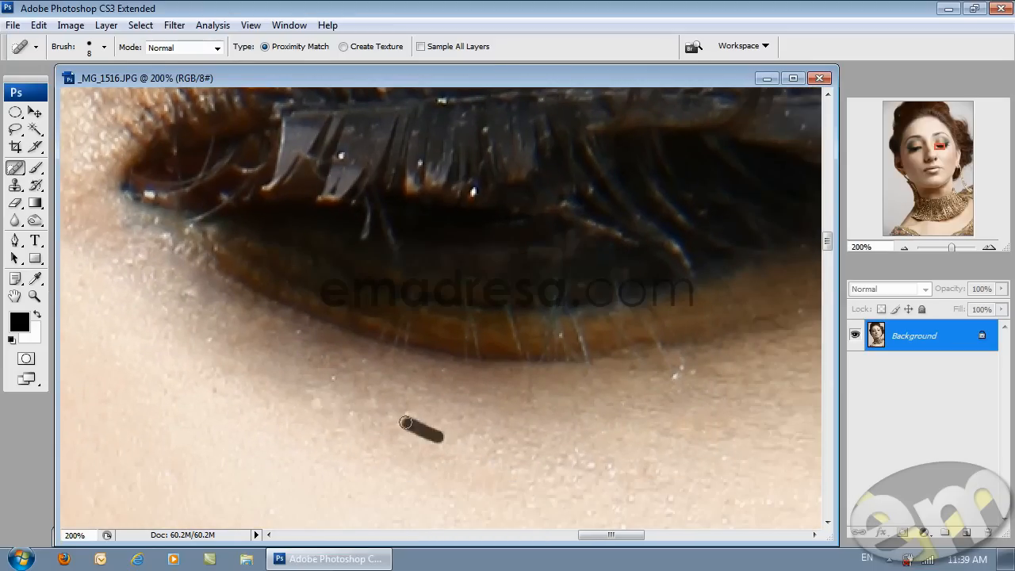
pyautogui.moveTo(328, 411); pyautogui.dragTo(432, 420)
# Heal the short stray hairs on the skin between the inner eye corner and the eyebrow
pyautogui.moveTo(367, 383); pyautogui.dragTo(331, 415)
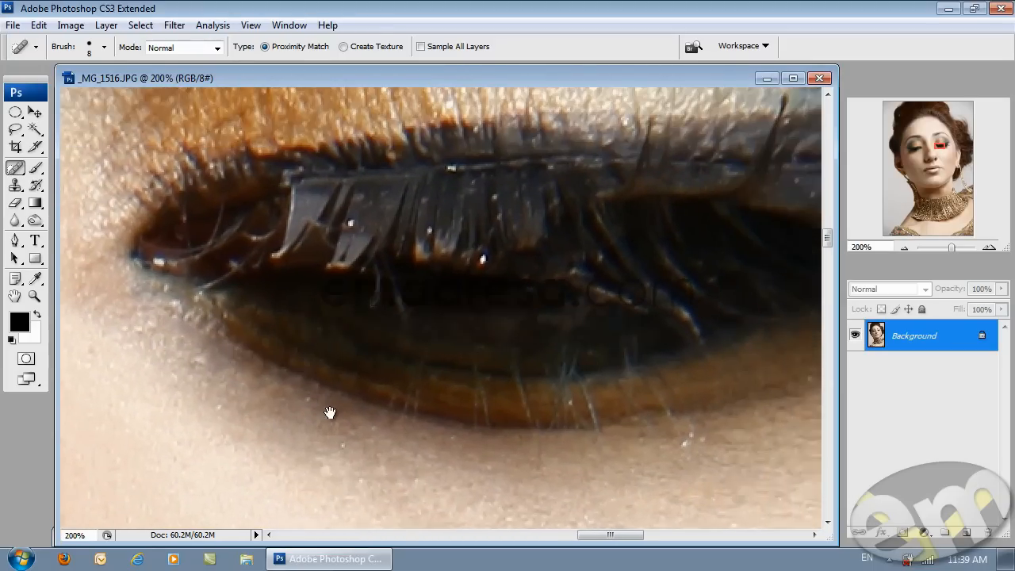
pyautogui.moveTo(374, 243); pyautogui.dragTo(444, 415)
pyautogui.moveTo(208, 283); pyautogui.dragTo(385, 348)
pyautogui.moveTo(296, 238); pyautogui.dragTo(297, 349)
pyautogui.moveTo(226, 190); pyautogui.dragTo(301, 344)
pyautogui.moveTo(238, 333); pyautogui.dragTo(315, 371)
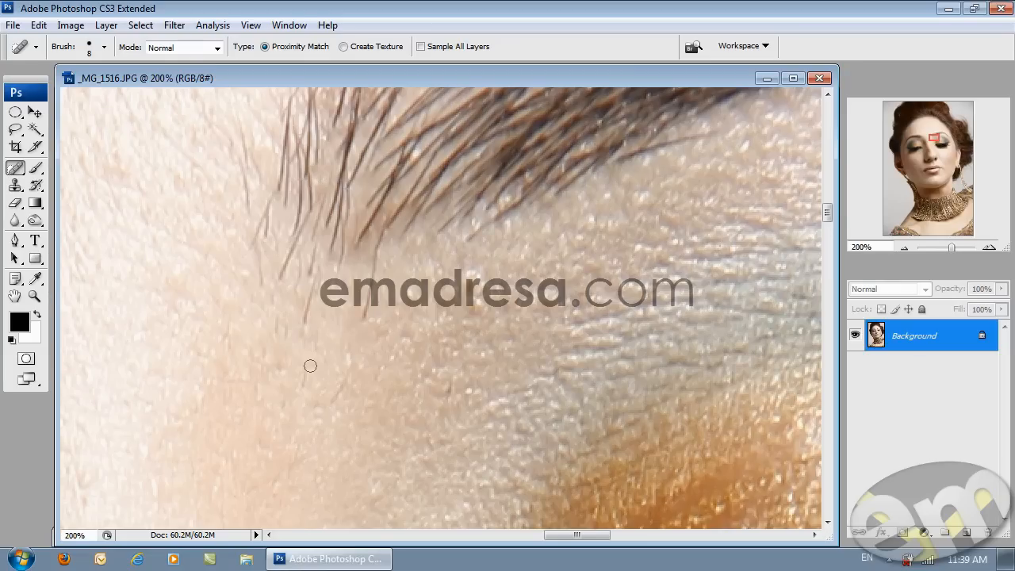
pyautogui.moveTo(330, 407); pyautogui.dragTo(349, 361)
pyautogui.moveTo(448, 400)
pyautogui.mouseDown()
pyautogui.moveTo(449, 382)
pyautogui.moveTo(413, 404)
pyautogui.mouseUp()
pyautogui.moveTo(437, 349)
pyautogui.mouseDown()
pyautogui.moveTo(434, 323)
pyautogui.moveTo(424, 324)
pyautogui.mouseUp()
pyautogui.moveTo(357, 354); pyautogui.dragTo(420, 333)
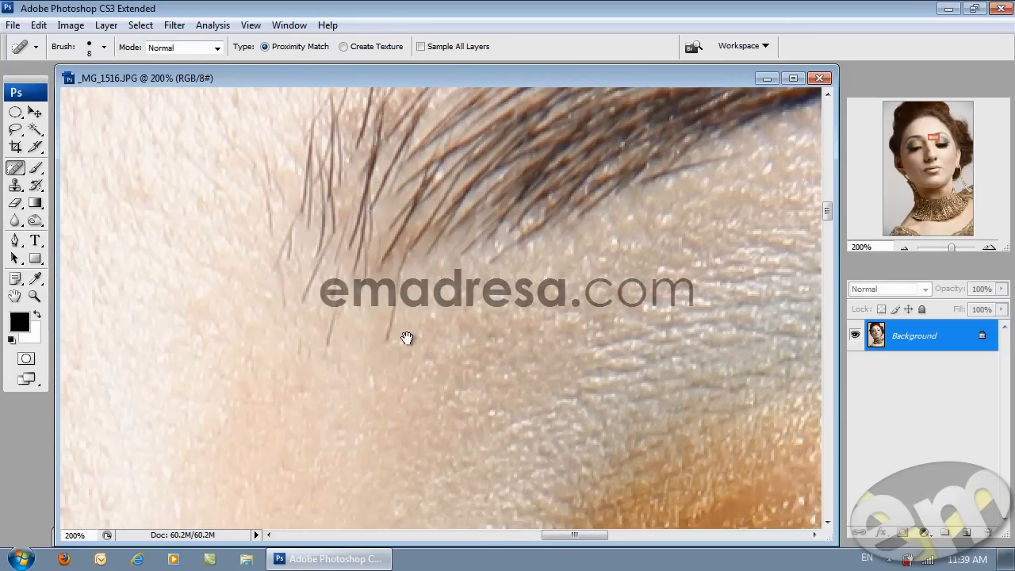
# Heal the stray hairs hanging below and beside the inner end of the eyebrow
pyautogui.moveTo(303, 351); pyautogui.dragTo(302, 347)
pyautogui.moveTo(300, 321); pyautogui.dragTo(335, 410)
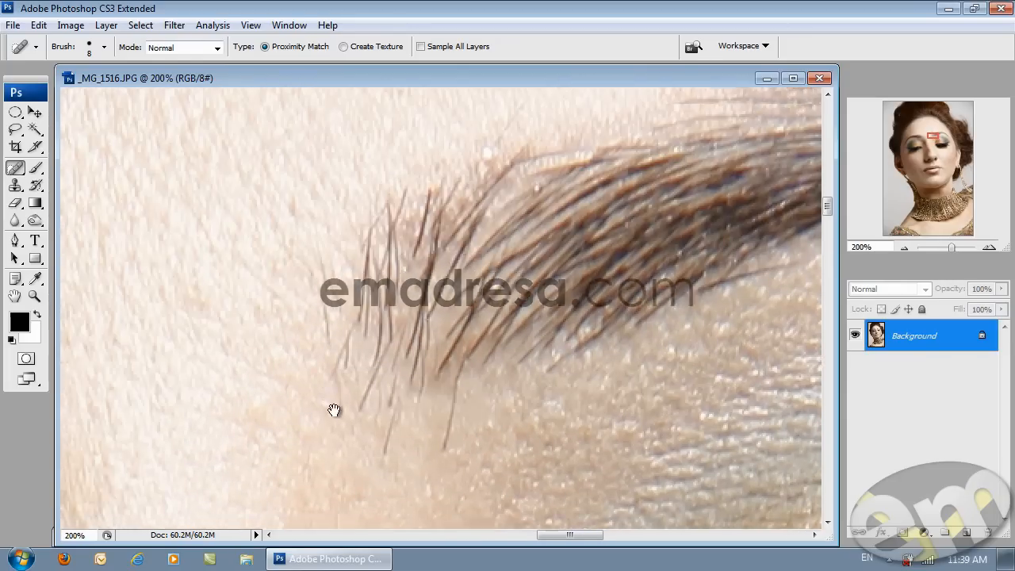
pyautogui.moveTo(307, 270); pyautogui.dragTo(333, 325)
pyautogui.moveTo(359, 401); pyautogui.dragTo(343, 242)
pyautogui.moveTo(403, 394); pyautogui.dragTo(412, 307)
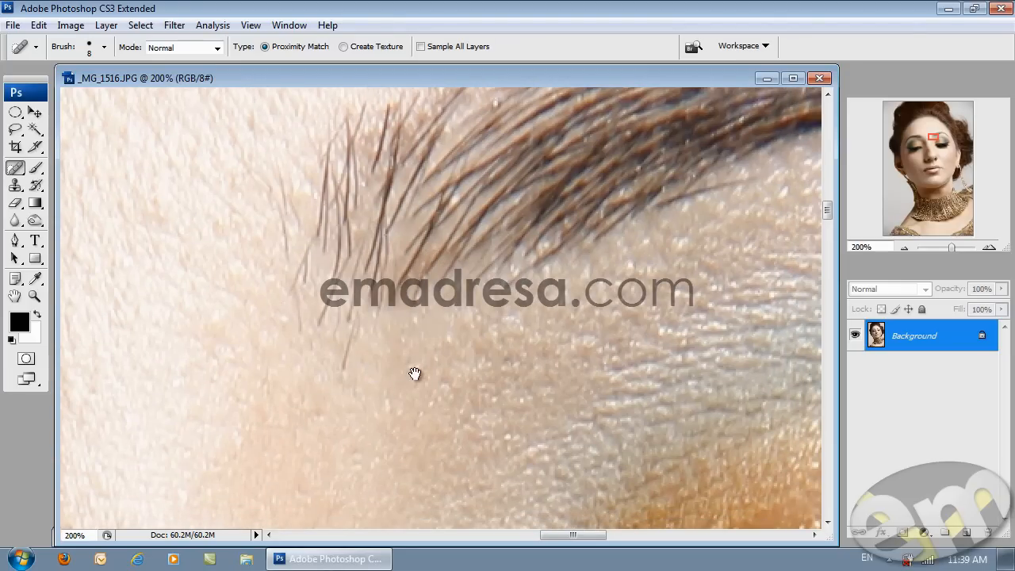
pyautogui.moveTo(415, 373); pyautogui.dragTo(398, 388)
pyautogui.moveTo(326, 383); pyautogui.dragTo(336, 341)
# Heal small marks and stray hairs around the outer tail of the eyebrow
pyautogui.moveTo(491, 341); pyautogui.dragTo(335, 415)
pyautogui.moveTo(528, 363); pyautogui.dragTo(315, 416)
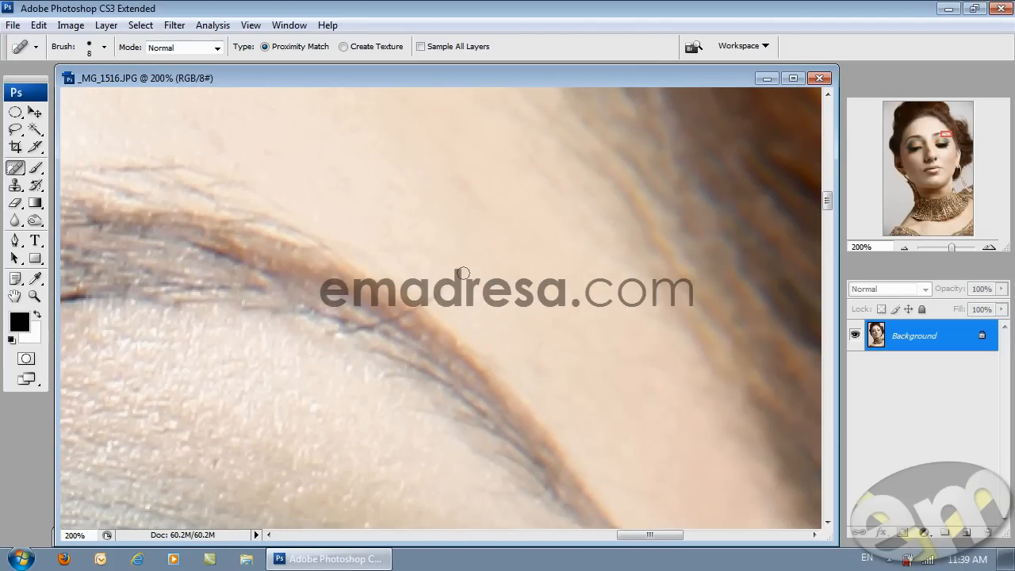
pyautogui.moveTo(467, 271); pyautogui.dragTo(468, 268)
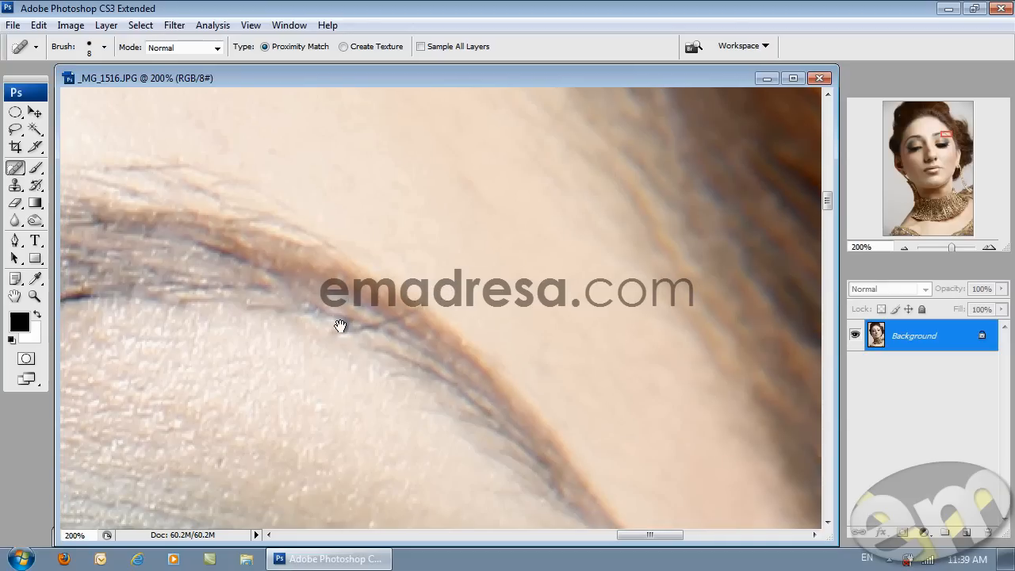
pyautogui.moveTo(361, 324); pyautogui.dragTo(396, 346)
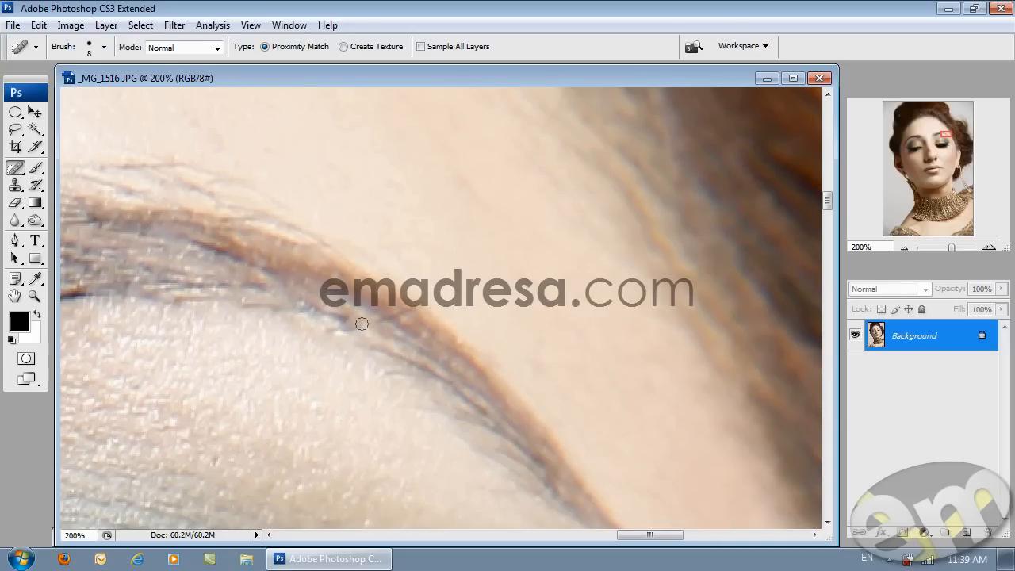
pyautogui.moveTo(382, 310); pyautogui.dragTo(418, 320)
pyautogui.moveTo(449, 366)
pyautogui.mouseDown()
pyautogui.moveTo(494, 397)
pyautogui.moveTo(635, 452)
pyautogui.mouseUp()
# Heal the stray hairs above the eyebrow arch and the reddish blemish on the forehead near it
pyautogui.moveTo(453, 341); pyautogui.dragTo(481, 354)
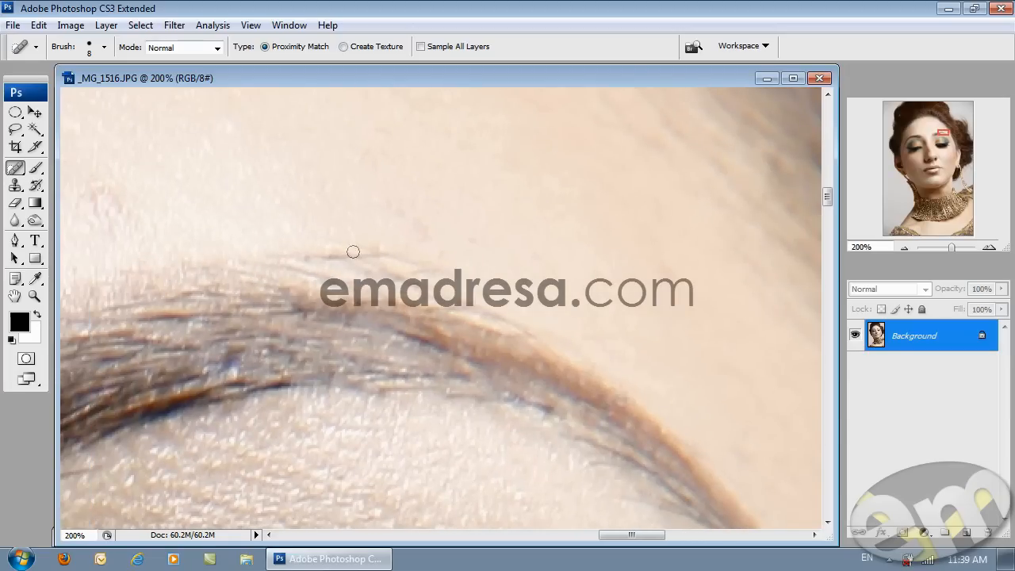
pyautogui.moveTo(491, 298)
pyautogui.mouseDown()
pyautogui.moveTo(426, 264)
pyautogui.moveTo(405, 271)
pyautogui.moveTo(409, 258)
pyautogui.moveTo(349, 245)
pyautogui.mouseUp()
pyautogui.moveTo(436, 249); pyautogui.dragTo(415, 238)
pyautogui.moveTo(337, 225)
pyautogui.mouseDown()
pyautogui.moveTo(502, 272)
pyautogui.moveTo(630, 249)
pyautogui.mouseUp()
pyautogui.moveTo(454, 244)
pyautogui.mouseDown()
pyautogui.moveTo(385, 236)
pyautogui.moveTo(359, 213)
pyautogui.mouseUp()
pyautogui.moveTo(416, 243); pyautogui.dragTo(363, 241)
pyautogui.moveTo(462, 249)
pyautogui.mouseDown()
pyautogui.moveTo(337, 270)
pyautogui.moveTo(335, 281)
pyautogui.moveTo(266, 268)
pyautogui.mouseUp()
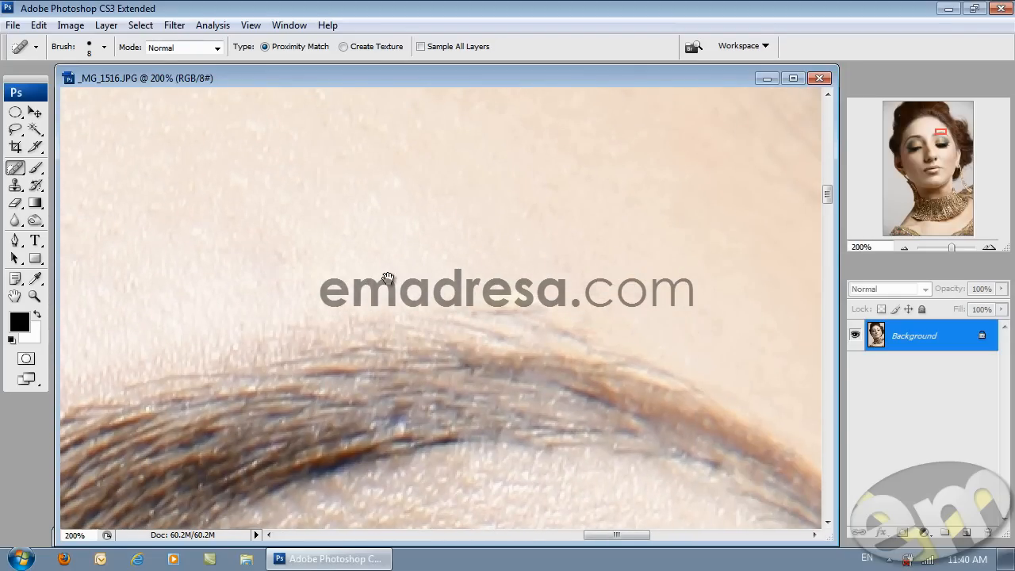
# Heal the long curved hair lying across the upper forehead
pyautogui.moveTo(584, 267); pyautogui.dragTo(322, 290)
pyautogui.moveTo(415, 187); pyautogui.dragTo(479, 338)
pyautogui.moveTo(347, 237); pyautogui.dragTo(519, 401)
pyautogui.moveTo(332, 216); pyautogui.dragTo(407, 332)
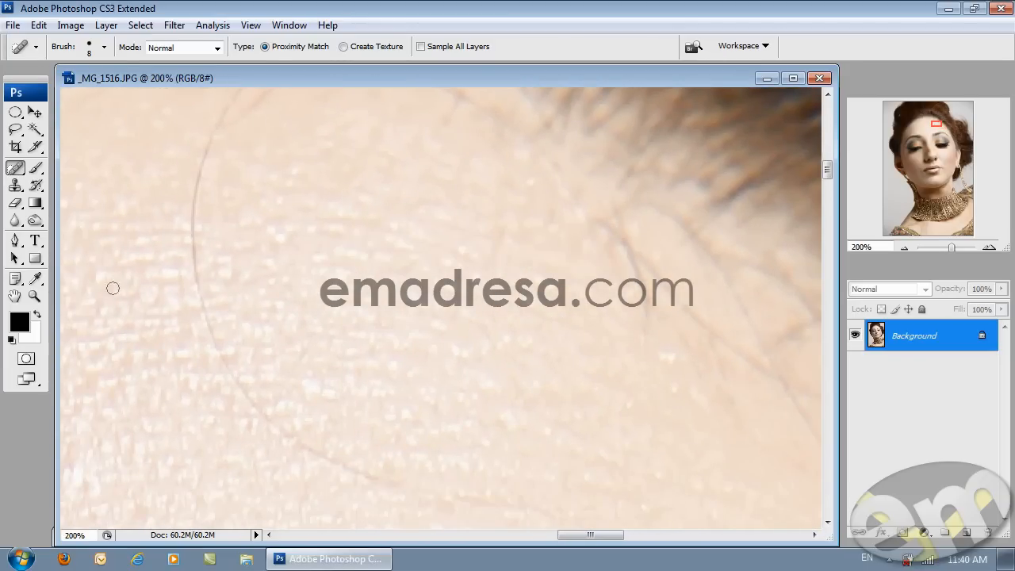
pyautogui.moveTo(356, 474)
pyautogui.mouseDown()
pyautogui.moveTo(533, 515)
pyautogui.moveTo(338, 458)
pyautogui.moveTo(296, 422)
pyautogui.moveTo(252, 364)
pyautogui.moveTo(370, 457)
pyautogui.moveTo(344, 401)
pyautogui.moveTo(333, 320)
pyautogui.moveTo(367, 462)
pyautogui.moveTo(291, 330)
pyautogui.moveTo(318, 410)
pyautogui.moveTo(319, 304)
pyautogui.moveTo(293, 390)
pyautogui.mouseUp()
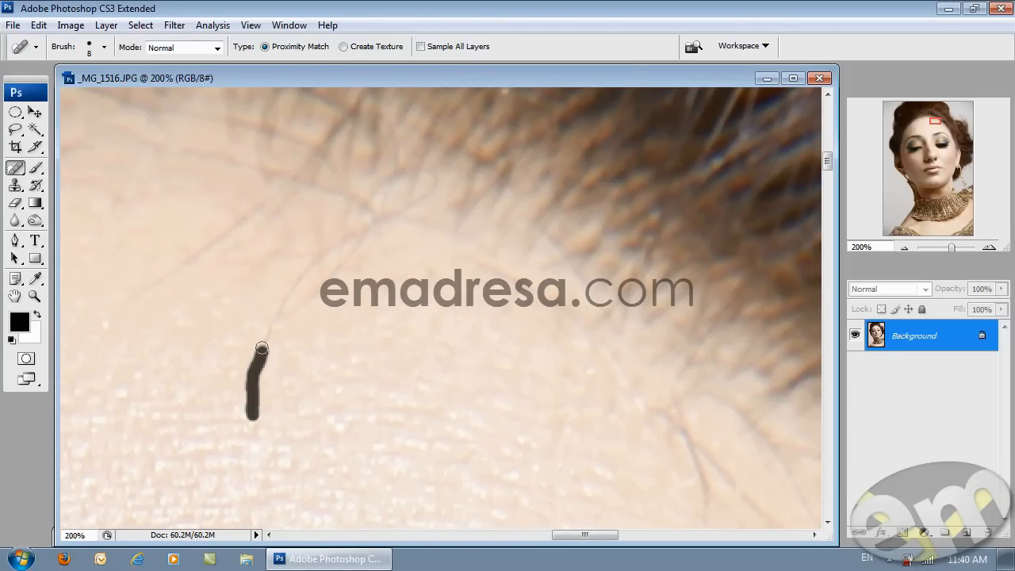
# Heal the thin hair strands that reach down from the hairline onto the forehead
pyautogui.moveTo(269, 326); pyautogui.dragTo(271, 322)
pyautogui.moveTo(319, 334); pyautogui.dragTo(310, 405)
pyautogui.moveTo(171, 349); pyautogui.dragTo(300, 362)
pyautogui.moveTo(224, 358)
pyautogui.mouseDown()
pyautogui.moveTo(360, 367)
pyautogui.moveTo(300, 331)
pyautogui.moveTo(328, 314)
pyautogui.moveTo(206, 385)
pyautogui.moveTo(279, 334)
pyautogui.mouseUp()
pyautogui.moveTo(214, 377)
pyautogui.mouseDown()
pyautogui.moveTo(287, 349)
pyautogui.moveTo(317, 300)
pyautogui.mouseUp()
pyautogui.moveTo(234, 326); pyautogui.dragTo(317, 300)
pyautogui.moveTo(327, 322); pyautogui.dragTo(155, 424)
# Heal further loose hairs along the forehead's edge just below the hairline
pyautogui.moveTo(226, 359)
pyautogui.mouseDown()
pyautogui.moveTo(286, 303)
pyautogui.moveTo(238, 334)
pyautogui.moveTo(289, 324)
pyautogui.mouseUp()
pyautogui.moveTo(300, 379); pyautogui.dragTo(339, 356)
pyautogui.moveTo(318, 288); pyautogui.dragTo(283, 304)
pyautogui.moveTo(382, 436)
pyautogui.mouseDown()
pyautogui.moveTo(278, 342)
pyautogui.moveTo(309, 325)
pyautogui.moveTo(252, 386)
pyautogui.moveTo(272, 328)
pyautogui.moveTo(303, 308)
pyautogui.mouseUp()
pyautogui.moveTo(303, 405)
pyautogui.mouseDown()
pyautogui.moveTo(274, 362)
pyautogui.moveTo(317, 410)
pyautogui.moveTo(335, 463)
pyautogui.mouseUp()
pyautogui.moveTo(294, 354)
pyautogui.mouseDown()
pyautogui.moveTo(256, 385)
pyautogui.moveTo(340, 410)
pyautogui.moveTo(412, 333)
pyautogui.mouseUp()
pyautogui.moveTo(333, 393); pyautogui.dragTo(369, 352)
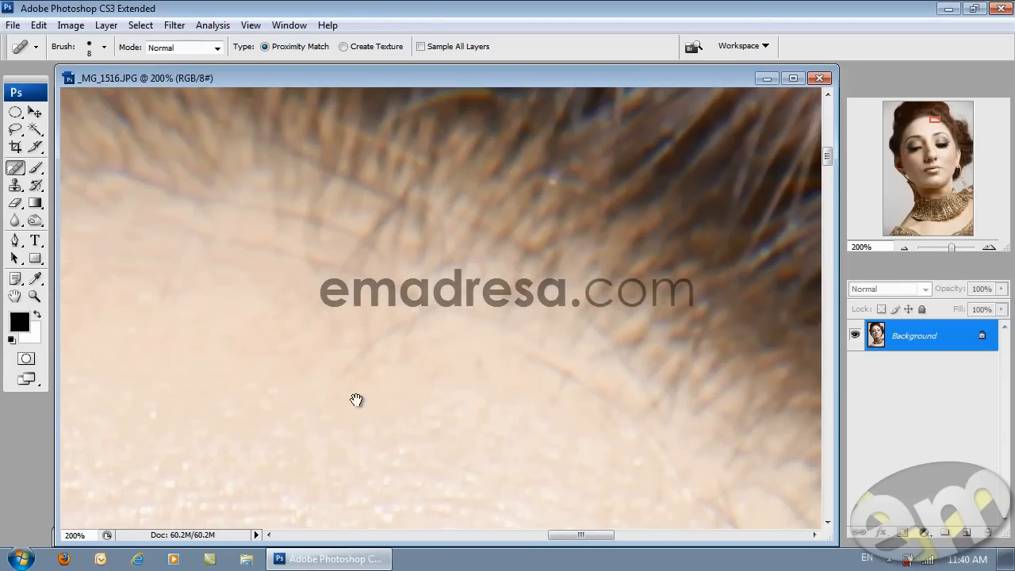
# Heal the short remaining hair ends below the upper hairline, working toward the temple
pyautogui.moveTo(333, 398)
pyautogui.mouseDown()
pyautogui.moveTo(363, 363)
pyautogui.moveTo(401, 382)
pyautogui.moveTo(392, 366)
pyautogui.moveTo(366, 374)
pyautogui.moveTo(394, 361)
pyautogui.moveTo(373, 390)
pyautogui.moveTo(349, 379)
pyautogui.mouseUp()
pyautogui.moveTo(413, 374); pyautogui.dragTo(425, 362)
pyautogui.moveTo(476, 433)
pyautogui.mouseDown()
pyautogui.moveTo(372, 420)
pyautogui.moveTo(357, 346)
pyautogui.moveTo(329, 324)
pyautogui.mouseUp()
pyautogui.moveTo(428, 392); pyautogui.dragTo(308, 277)
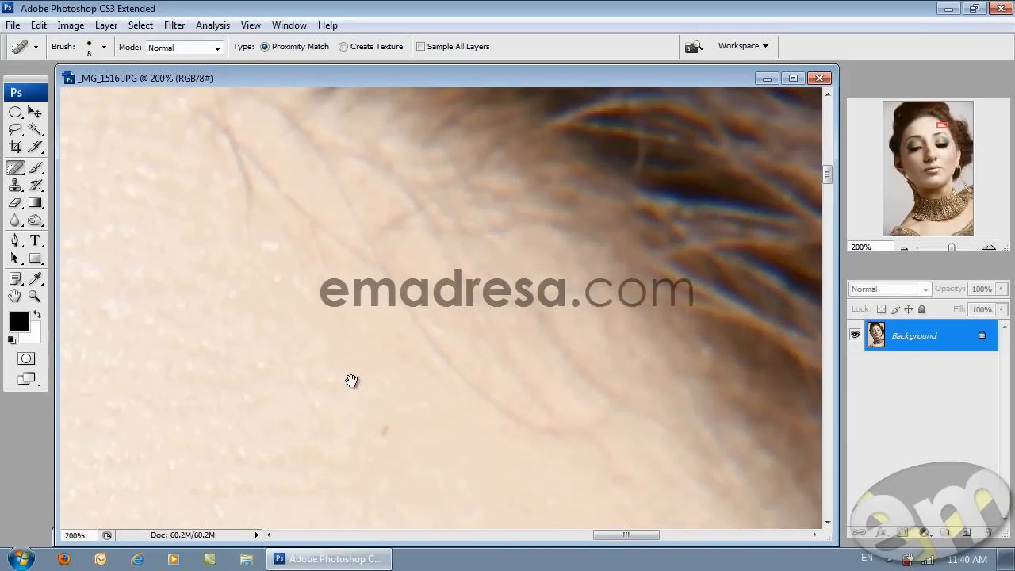
# Heal the dark stray hairs at the upper side of the forehead where the hairline curves toward the temple
pyautogui.moveTo(351, 381); pyautogui.dragTo(415, 424)
pyautogui.moveTo(349, 333); pyautogui.dragTo(409, 435)
pyautogui.moveTo(395, 397); pyautogui.dragTo(371, 343)
pyautogui.moveTo(365, 384); pyautogui.dragTo(369, 397)
pyautogui.moveTo(393, 395)
pyautogui.mouseDown()
pyautogui.moveTo(390, 348)
pyautogui.moveTo(394, 405)
pyautogui.moveTo(389, 367)
pyautogui.moveTo(364, 336)
pyautogui.moveTo(369, 343)
pyautogui.moveTo(369, 314)
pyautogui.moveTo(352, 325)
pyautogui.mouseUp()
pyautogui.moveTo(385, 362)
pyautogui.mouseDown()
pyautogui.moveTo(453, 430)
pyautogui.moveTo(315, 346)
pyautogui.moveTo(308, 325)
pyautogui.moveTo(336, 353)
pyautogui.mouseUp()
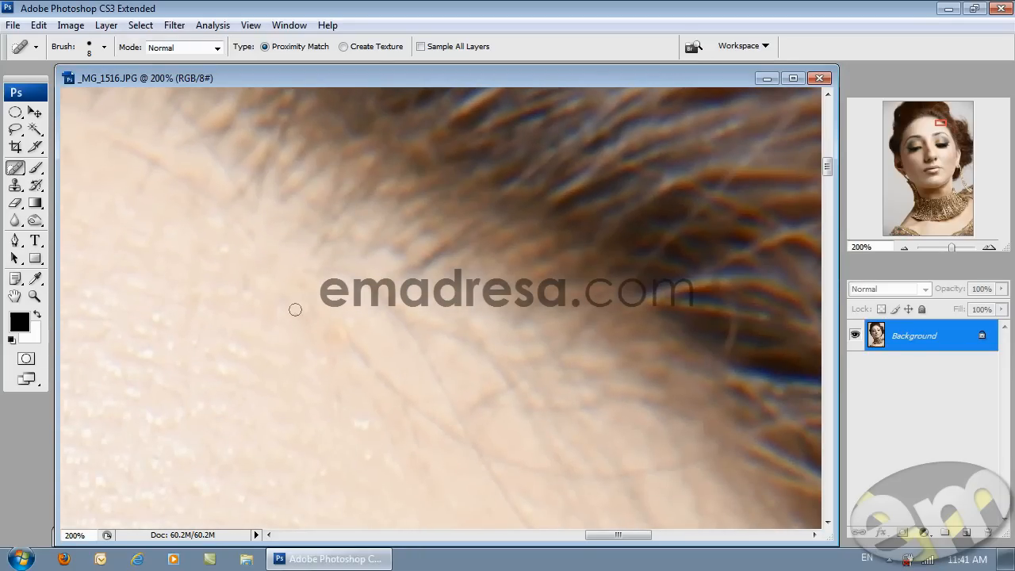
# Heal the long crossing hairs on the skin beside the temple hairline
pyautogui.moveTo(383, 402)
pyautogui.mouseDown()
pyautogui.moveTo(310, 362)
pyautogui.moveTo(368, 405)
pyautogui.moveTo(337, 365)
pyautogui.mouseUp()
pyautogui.moveTo(310, 373)
pyautogui.mouseDown()
pyautogui.moveTo(323, 361)
pyautogui.moveTo(339, 412)
pyautogui.moveTo(337, 393)
pyautogui.moveTo(283, 329)
pyautogui.moveTo(294, 335)
pyautogui.mouseUp()
pyautogui.moveTo(344, 407); pyautogui.dragTo(297, 351)
pyautogui.moveTo(369, 446)
pyautogui.mouseDown()
pyautogui.moveTo(329, 401)
pyautogui.moveTo(306, 399)
pyautogui.moveTo(436, 468)
pyautogui.moveTo(373, 426)
pyautogui.moveTo(398, 423)
pyautogui.mouseUp()
pyautogui.moveTo(286, 369)
pyautogui.mouseDown()
pyautogui.moveTo(351, 435)
pyautogui.moveTo(279, 343)
pyautogui.moveTo(306, 418)
pyautogui.mouseUp()
pyautogui.moveTo(384, 454)
pyautogui.mouseDown()
pyautogui.moveTo(325, 410)
pyautogui.moveTo(322, 418)
pyautogui.mouseUp()
# Heal the remaining faint curved hairs farther down the temple hairline
pyautogui.moveTo(299, 383)
pyautogui.mouseDown()
pyautogui.moveTo(348, 417)
pyautogui.moveTo(375, 364)
pyautogui.mouseUp()
pyautogui.moveTo(333, 393)
pyautogui.mouseDown()
pyautogui.moveTo(344, 417)
pyautogui.moveTo(296, 330)
pyautogui.mouseUp()
pyautogui.moveTo(275, 364); pyautogui.dragTo(310, 378)
pyautogui.moveTo(365, 458)
pyautogui.mouseDown()
pyautogui.moveTo(293, 354)
pyautogui.moveTo(242, 311)
pyautogui.moveTo(361, 345)
pyautogui.mouseUp()
pyautogui.moveTo(367, 419); pyautogui.dragTo(324, 368)
# Check the forehead at 66.67% magnification and heal the stray hairs just above the eyebrow arch in close-up
pyautogui.click(35, 297)
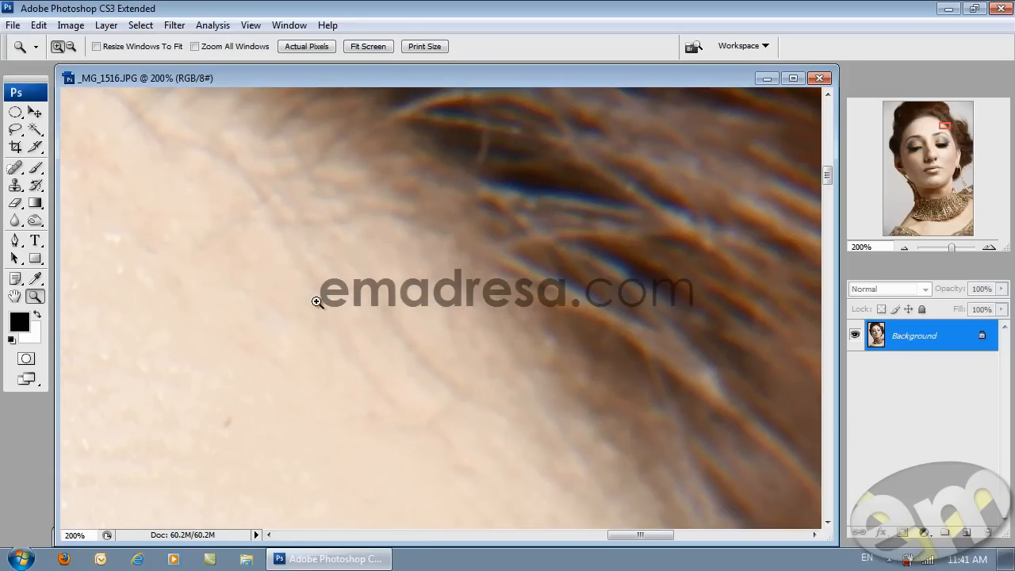
pyautogui.keyDown('alt'); pyautogui.click(266, 297); pyautogui.keyUp('alt')
pyautogui.keyDown('alt'); pyautogui.click(374, 302); pyautogui.keyUp('alt')
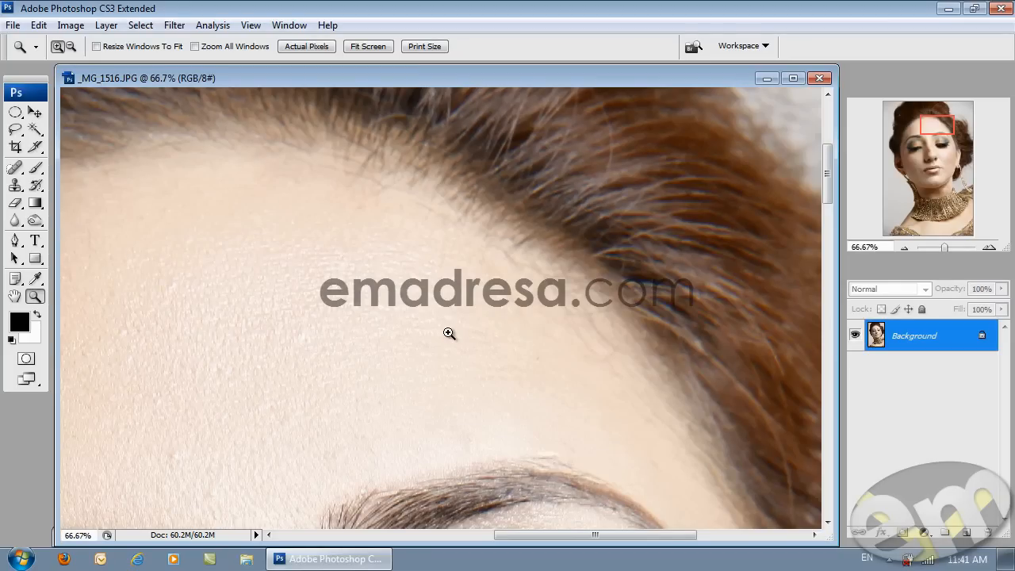
pyautogui.moveTo(486, 367); pyautogui.dragTo(404, 261)
pyautogui.moveTo(528, 354); pyautogui.dragTo(468, 303)
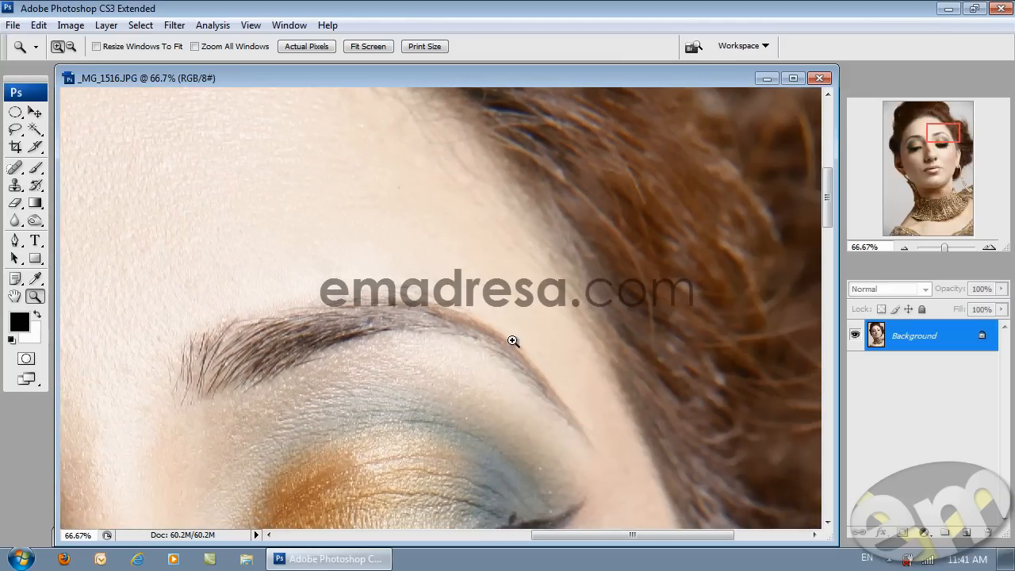
pyautogui.moveTo(381, 308); pyautogui.dragTo(510, 368)
pyautogui.click(15, 167)
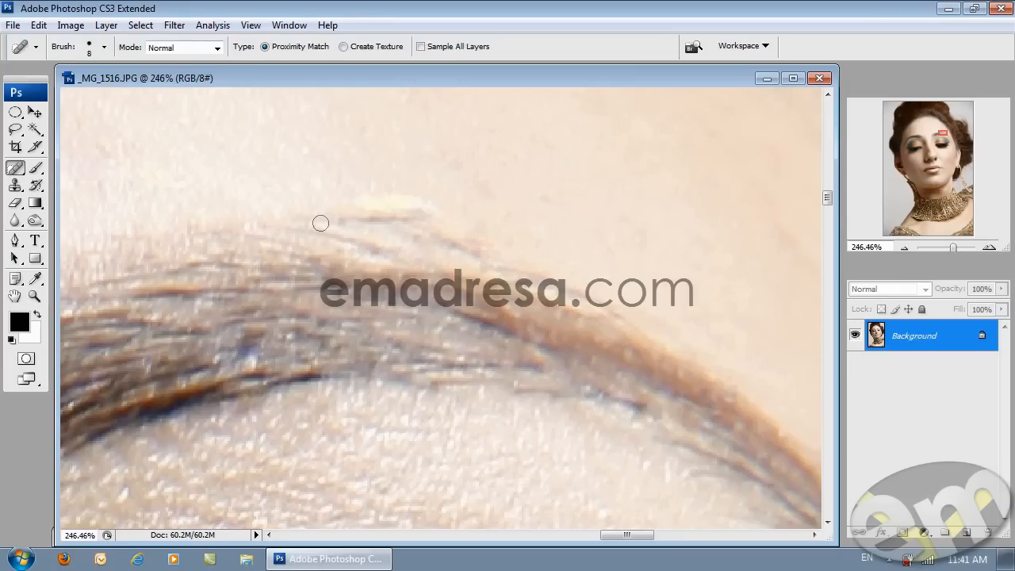
pyautogui.moveTo(347, 206); pyautogui.dragTo(440, 216)
pyautogui.moveTo(347, 188); pyautogui.dragTo(376, 193)
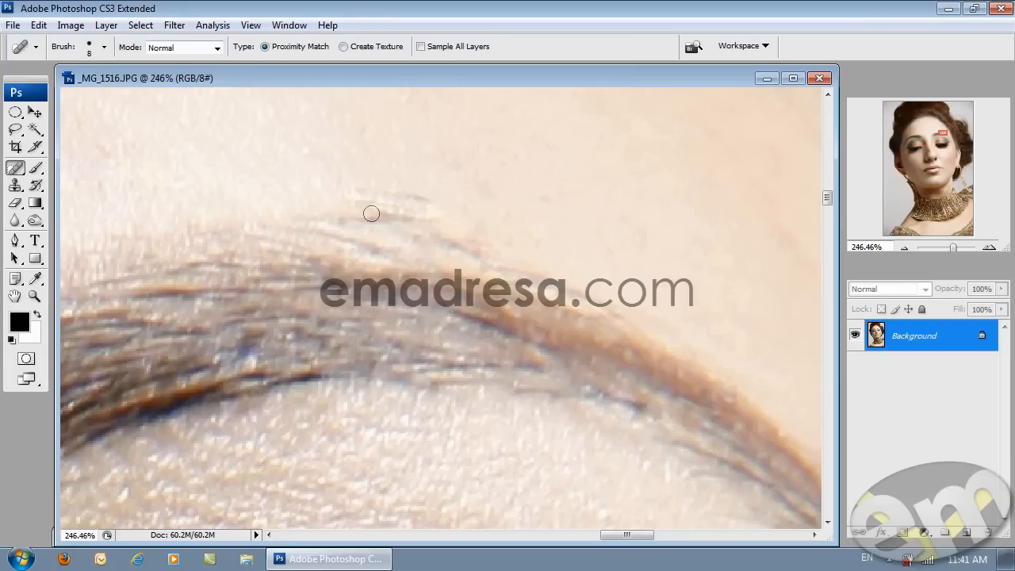
pyautogui.moveTo(436, 220); pyautogui.dragTo(344, 201)
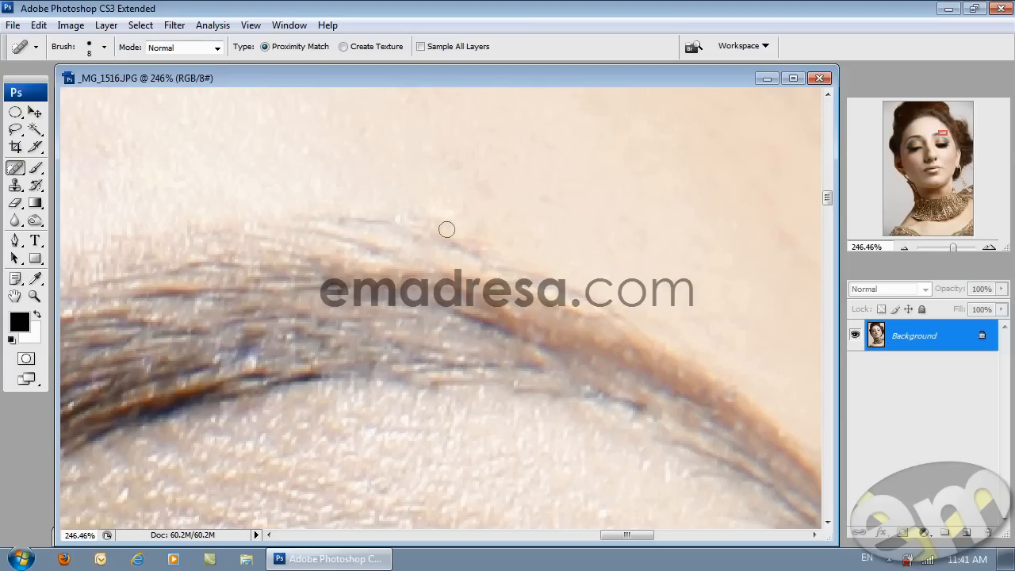
# Heal the fine stray hairs on the skin along the upper edge of the eyebrow arch
pyautogui.moveTo(438, 252)
pyautogui.mouseDown()
pyautogui.moveTo(396, 249)
pyautogui.moveTo(362, 208)
pyautogui.mouseUp()
pyautogui.moveTo(462, 219); pyautogui.dragTo(462, 238)
pyautogui.moveTo(472, 220); pyautogui.dragTo(400, 166)
pyautogui.moveTo(313, 213); pyautogui.dragTo(362, 209)
pyautogui.moveTo(283, 224); pyautogui.dragTo(324, 211)
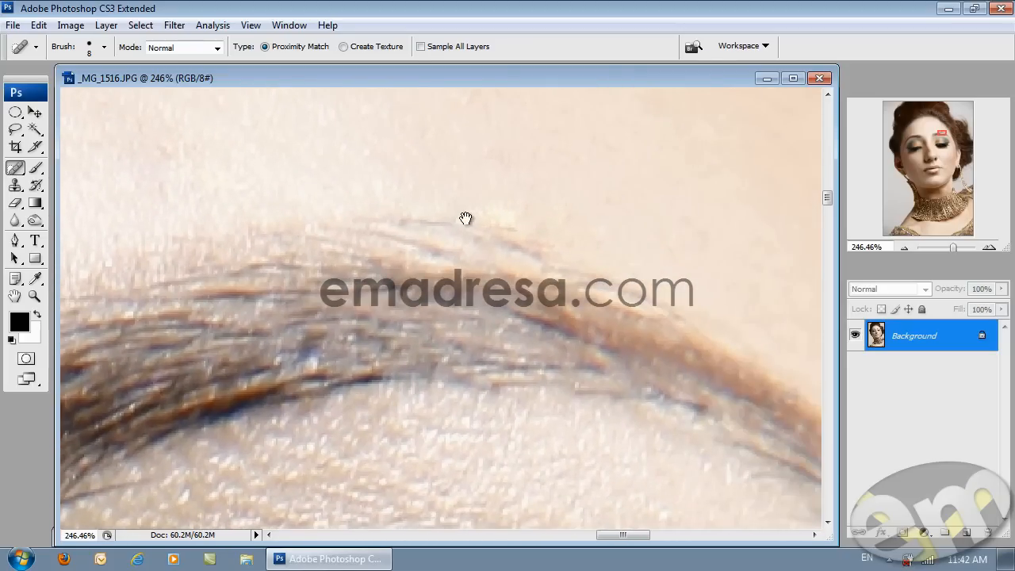
pyautogui.moveTo(391, 221)
pyautogui.mouseDown()
pyautogui.moveTo(456, 227)
pyautogui.moveTo(422, 215)
pyautogui.moveTo(435, 217)
pyautogui.mouseUp()
pyautogui.moveTo(417, 216); pyautogui.dragTo(383, 218)
pyautogui.moveTo(408, 213)
pyautogui.mouseDown()
pyautogui.moveTo(456, 213)
pyautogui.moveTo(365, 225)
pyautogui.moveTo(437, 225)
pyautogui.mouseUp()
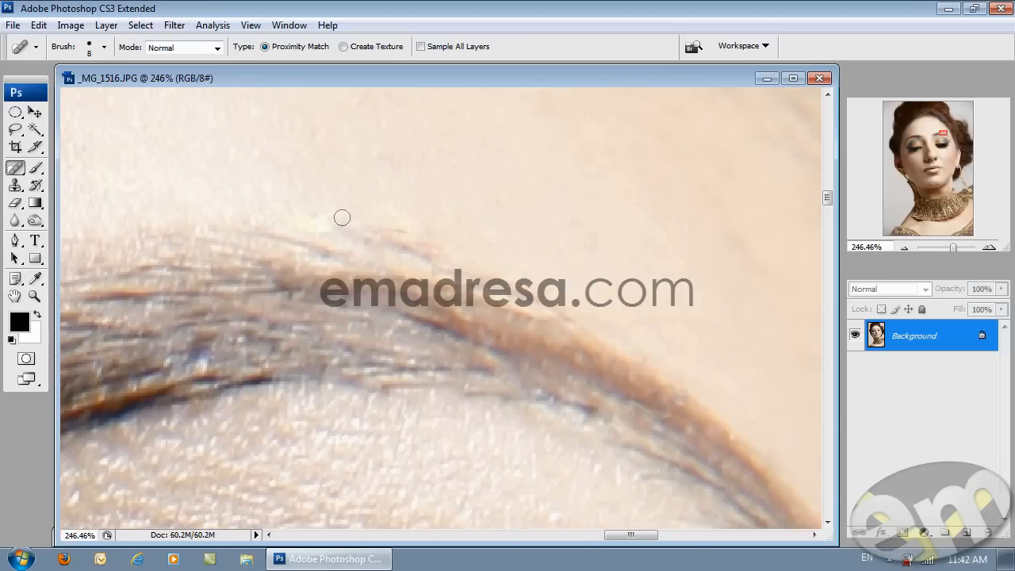
pyautogui.moveTo(301, 209); pyautogui.dragTo(369, 215)
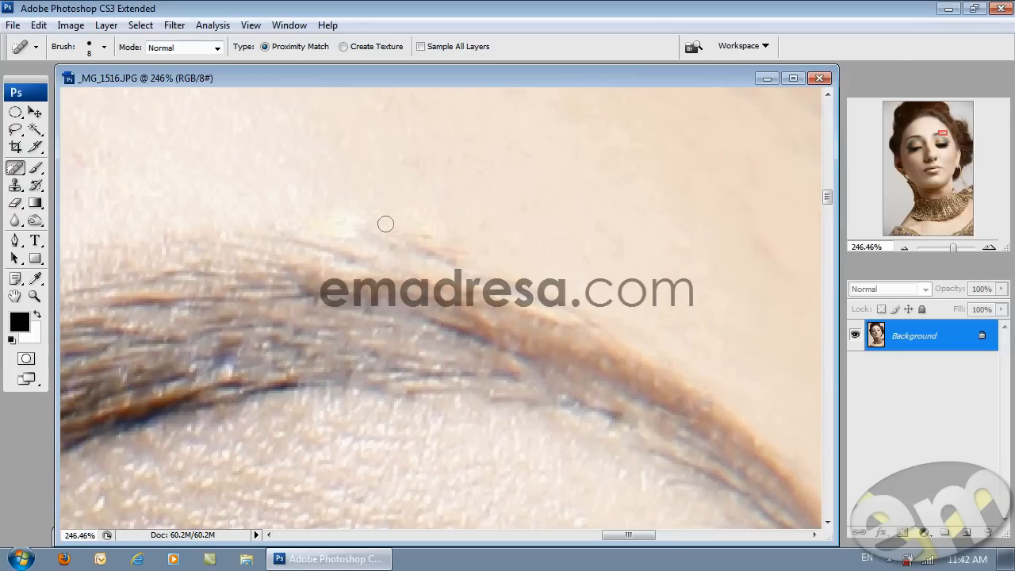
# Heal the stray hair sticking out below the lower edge of the same eyebrow's inner half in close-up
pyautogui.click(39, 296)
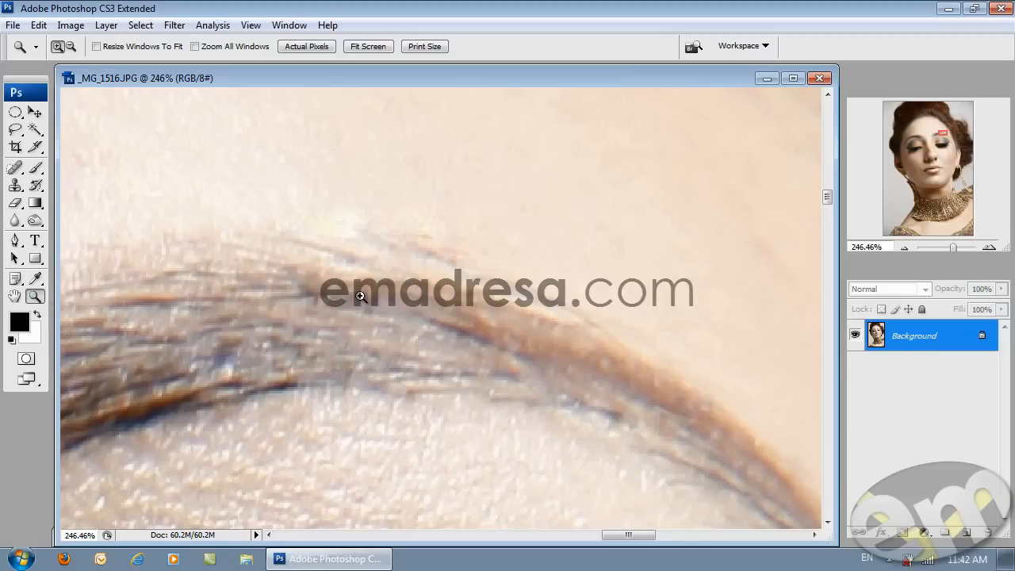
pyautogui.click(362, 295)
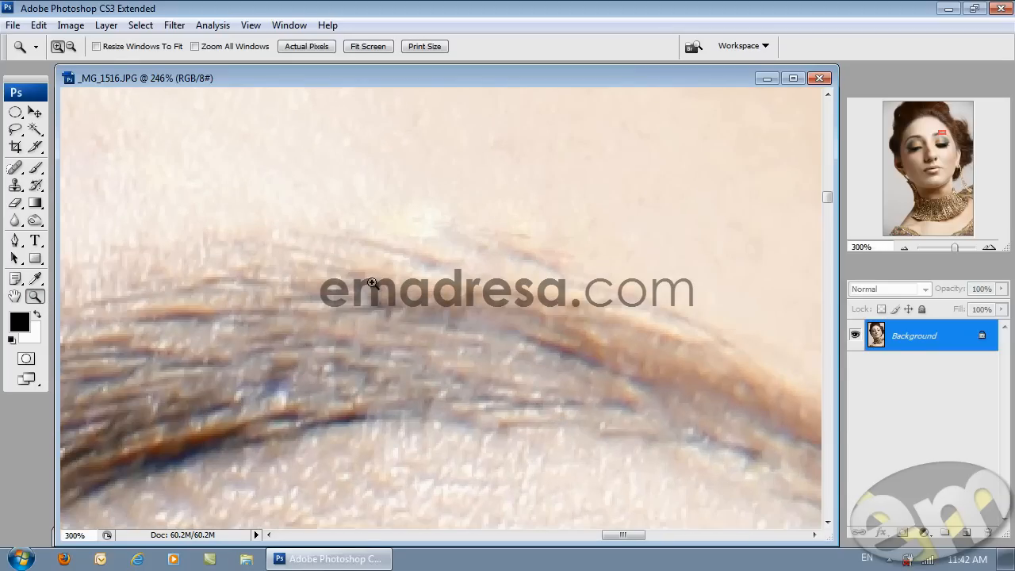
pyautogui.keyDown('alt'); pyautogui.click(405, 305); pyautogui.keyUp('alt')
pyautogui.keyDown('alt'); pyautogui.click(391, 331); pyautogui.keyUp('alt')
pyautogui.keyDown('alt'); pyautogui.click(365, 353); pyautogui.keyUp('alt')
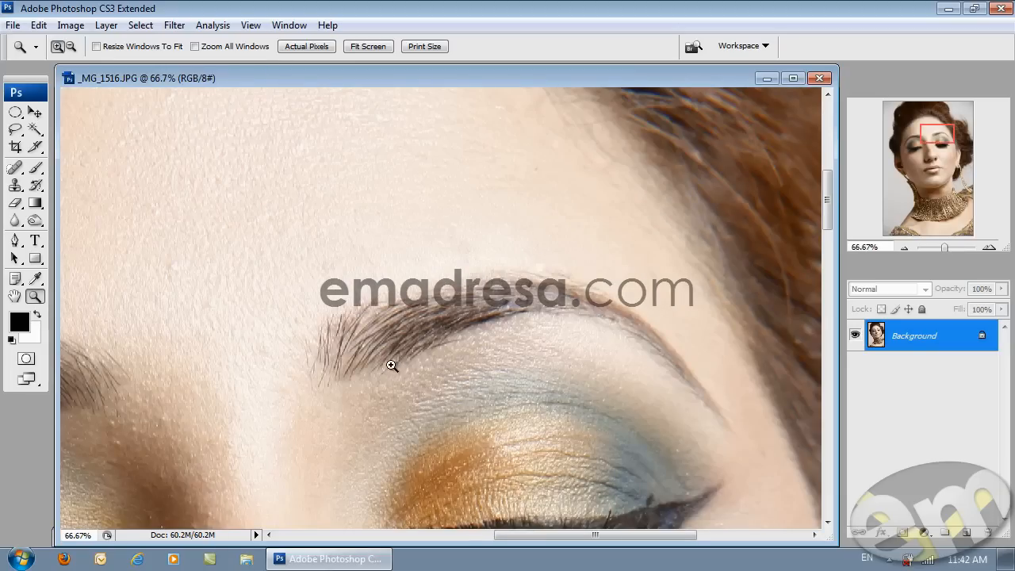
pyautogui.moveTo(452, 340); pyautogui.dragTo(512, 389)
pyautogui.click(14, 168)
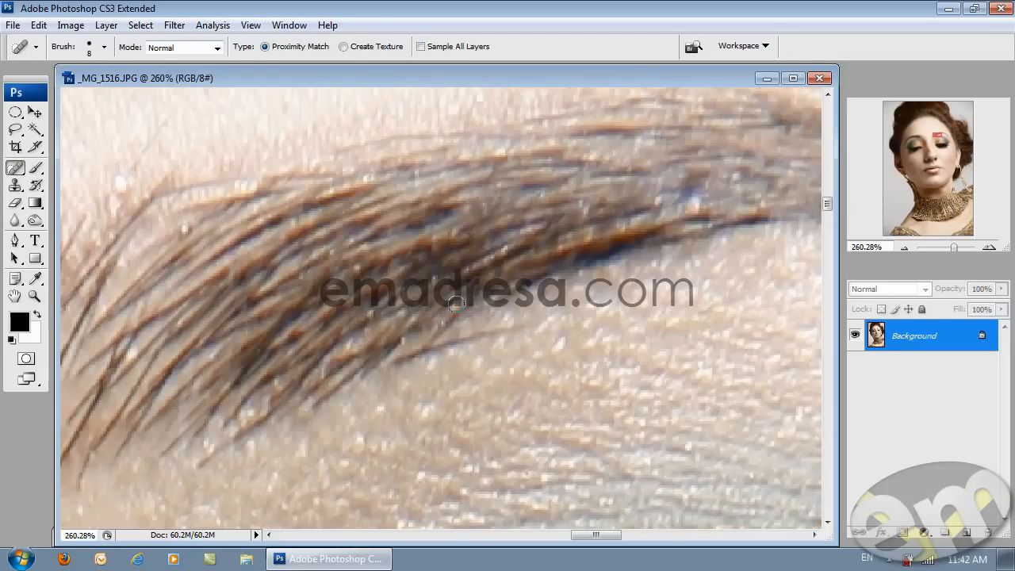
pyautogui.moveTo(395, 365)
pyautogui.mouseDown()
pyautogui.moveTo(463, 341)
pyautogui.moveTo(549, 336)
pyautogui.moveTo(469, 340)
pyautogui.mouseUp()
pyautogui.moveTo(531, 331); pyautogui.dragTo(468, 339)
pyautogui.click(467, 347)
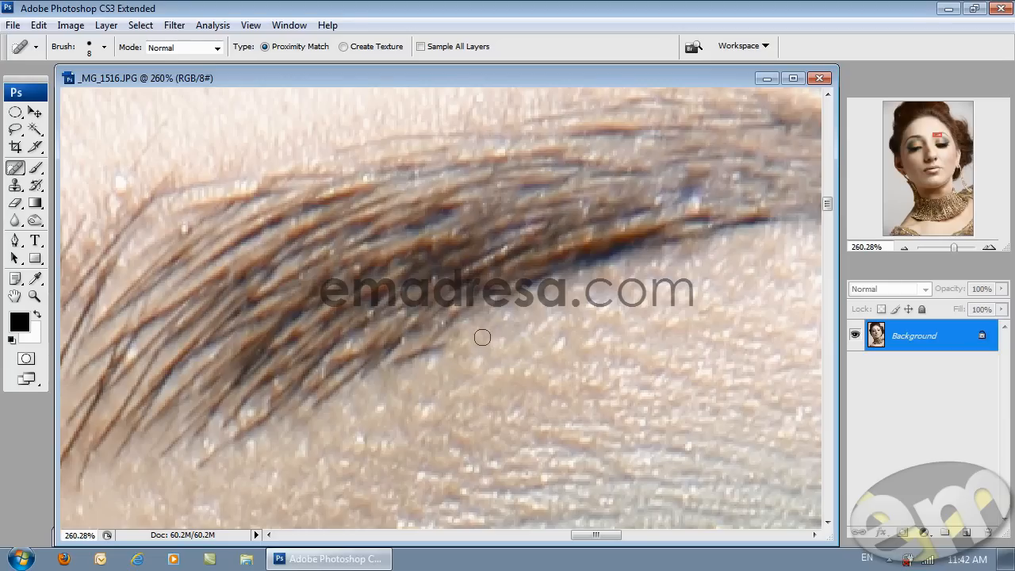
pyautogui.click(433, 356)
pyautogui.moveTo(449, 363); pyautogui.dragTo(467, 351)
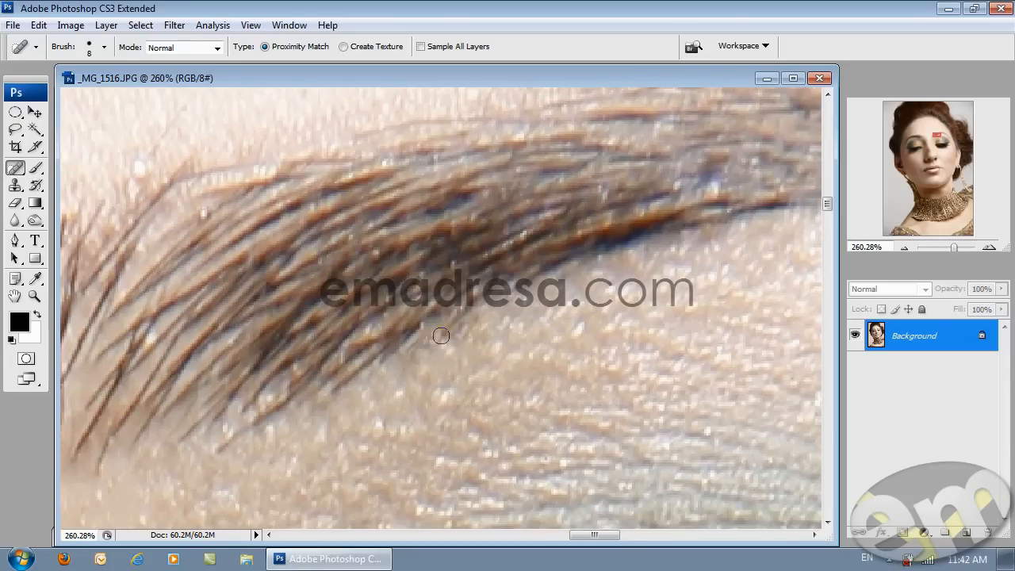
# Heal the faint loose hair below the inner end of the eyebrow, toward the nose bridge
pyautogui.moveTo(513, 366); pyautogui.dragTo(534, 347)
pyautogui.moveTo(468, 381); pyautogui.dragTo(526, 342)
pyautogui.moveTo(389, 381); pyautogui.dragTo(504, 323)
pyautogui.moveTo(261, 350); pyautogui.dragTo(376, 373)
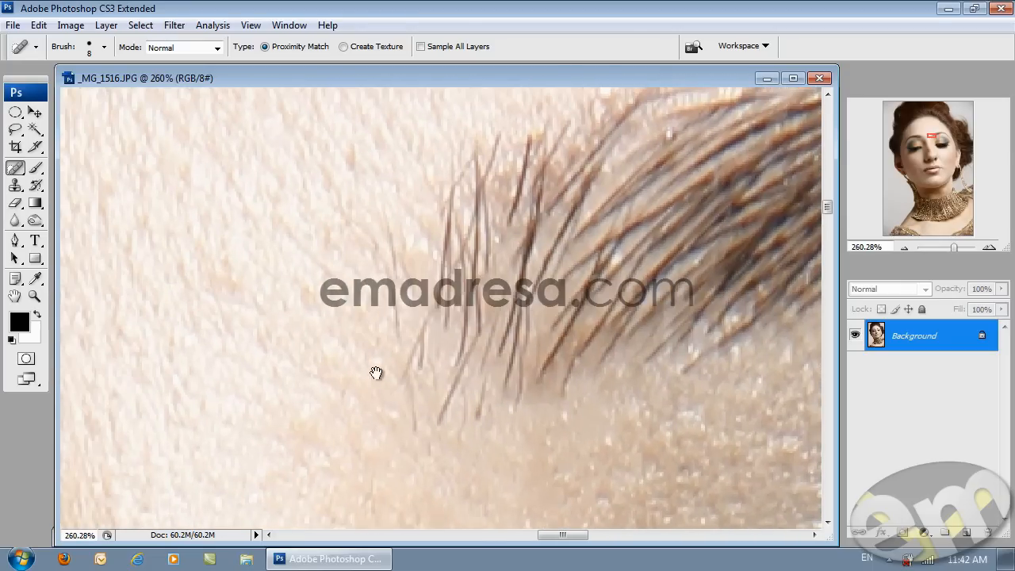
pyautogui.moveTo(411, 435)
pyautogui.mouseDown()
pyautogui.moveTo(409, 388)
pyautogui.moveTo(367, 354)
pyautogui.mouseUp()
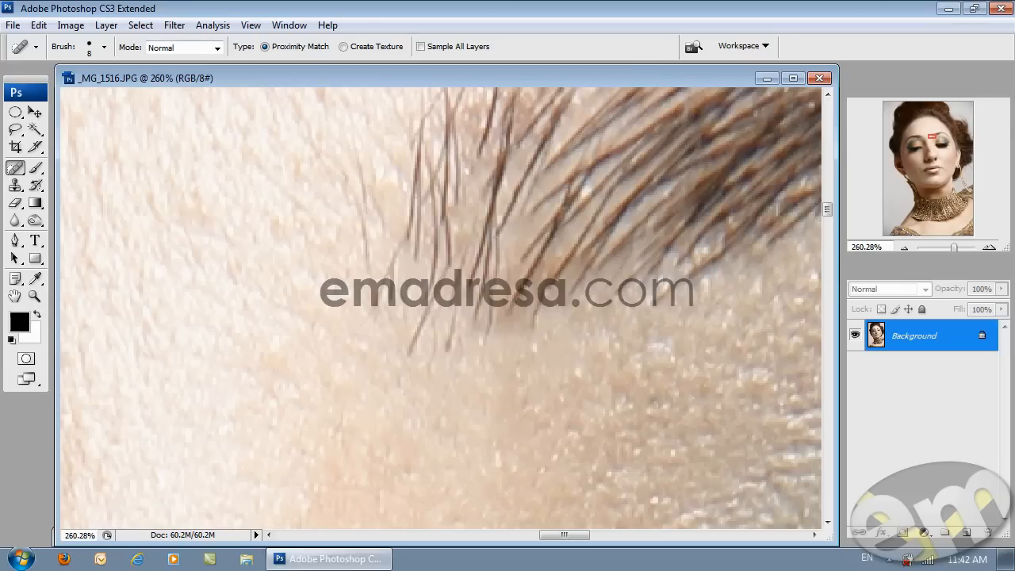
pyautogui.moveTo(401, 398); pyautogui.dragTo(401, 378)
# Heal the small marks on the skin just below the inner end of the other eyebrow
pyautogui.moveTo(254, 396); pyautogui.dragTo(373, 378)
pyautogui.moveTo(413, 448)
pyautogui.mouseDown()
pyautogui.moveTo(445, 434)
pyautogui.moveTo(786, 404)
pyautogui.mouseUp()
pyautogui.moveTo(165, 394); pyautogui.dragTo(389, 349)
pyautogui.moveTo(404, 409); pyautogui.dragTo(396, 305)
pyautogui.moveTo(339, 356)
pyautogui.mouseDown()
pyautogui.moveTo(339, 330)
pyautogui.moveTo(389, 354)
pyautogui.moveTo(393, 433)
pyautogui.mouseUp()
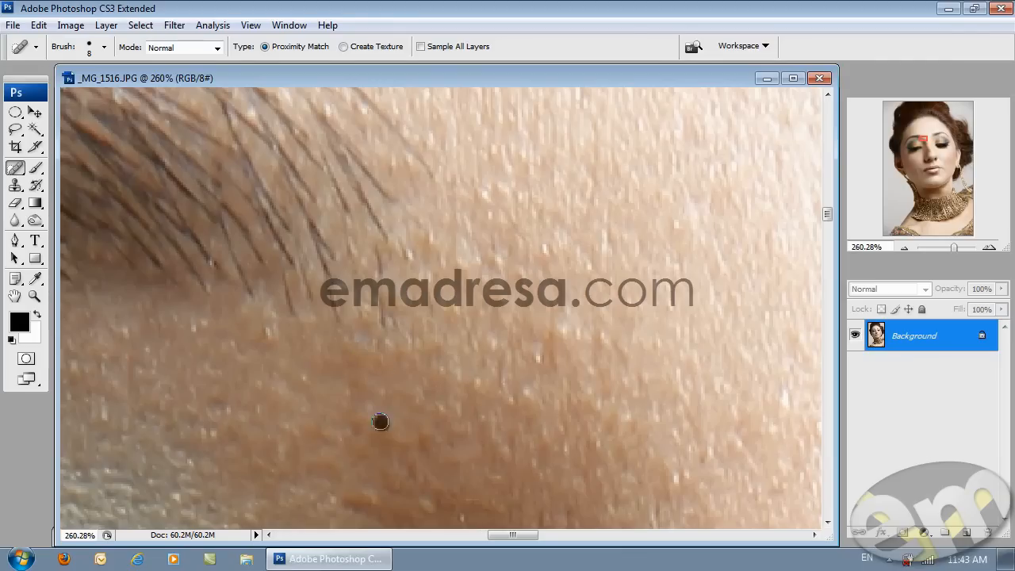
pyautogui.moveTo(367, 361); pyautogui.dragTo(375, 418)
pyautogui.click(391, 386)
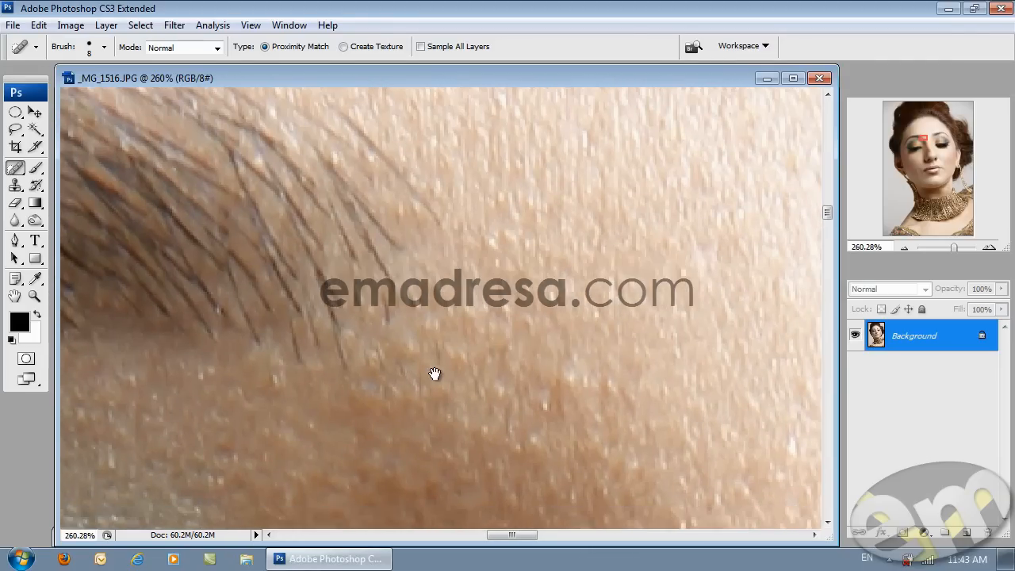
# Heal the loose hairs above the upper edge of the other eyebrow, working from its inner end outward
pyautogui.moveTo(301, 247)
pyautogui.mouseDown()
pyautogui.moveTo(412, 329)
pyautogui.moveTo(532, 376)
pyautogui.mouseUp()
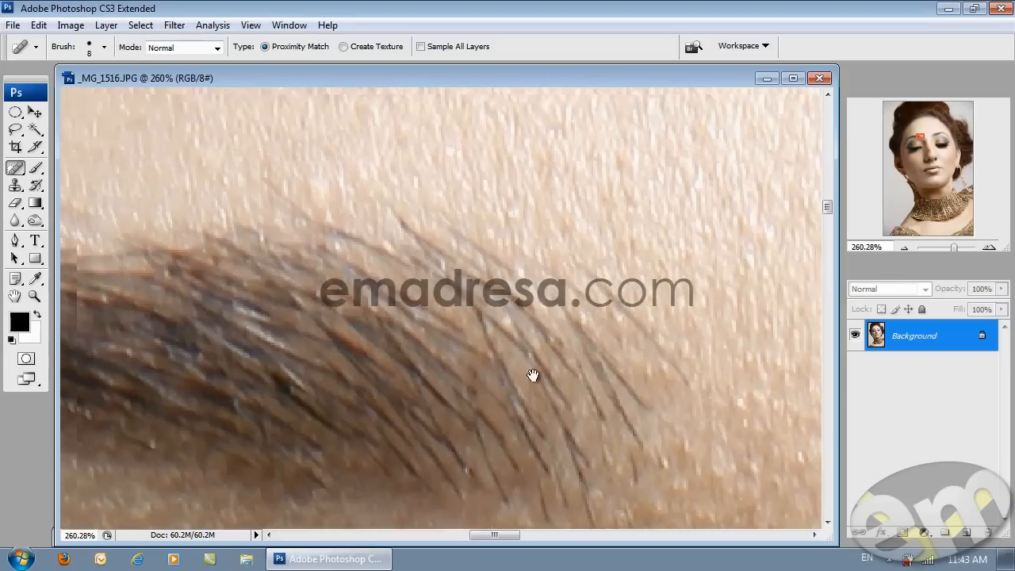
pyautogui.moveTo(234, 285); pyautogui.dragTo(322, 318)
pyautogui.moveTo(334, 176); pyautogui.dragTo(376, 215)
pyautogui.moveTo(165, 259); pyautogui.dragTo(373, 276)
pyautogui.moveTo(191, 276); pyautogui.dragTo(324, 272)
pyautogui.moveTo(369, 248)
pyautogui.mouseDown()
pyautogui.moveTo(294, 265)
pyautogui.moveTo(384, 241)
pyautogui.moveTo(352, 243)
pyautogui.moveTo(351, 192)
pyautogui.moveTo(362, 200)
pyautogui.mouseUp()
pyautogui.click(378, 225)
pyautogui.moveTo(294, 260)
pyautogui.mouseDown()
pyautogui.moveTo(323, 240)
pyautogui.moveTo(374, 241)
pyautogui.moveTo(422, 217)
pyautogui.mouseUp()
pyautogui.moveTo(224, 272); pyautogui.dragTo(339, 220)
# Heal the faint line on the shaded forehead skin above the outer arch of the other eyebrow
pyautogui.moveTo(279, 254)
pyautogui.mouseDown()
pyautogui.moveTo(338, 227)
pyautogui.moveTo(383, 235)
pyautogui.mouseUp()
pyautogui.moveTo(258, 262)
pyautogui.mouseDown()
pyautogui.moveTo(308, 246)
pyautogui.moveTo(333, 219)
pyautogui.mouseUp()
pyautogui.moveTo(328, 269)
pyautogui.mouseDown()
pyautogui.moveTo(346, 212)
pyautogui.moveTo(317, 230)
pyautogui.moveTo(321, 222)
pyautogui.mouseUp()
pyautogui.moveTo(267, 273)
pyautogui.mouseDown()
pyautogui.moveTo(249, 312)
pyautogui.moveTo(302, 254)
pyautogui.mouseUp()
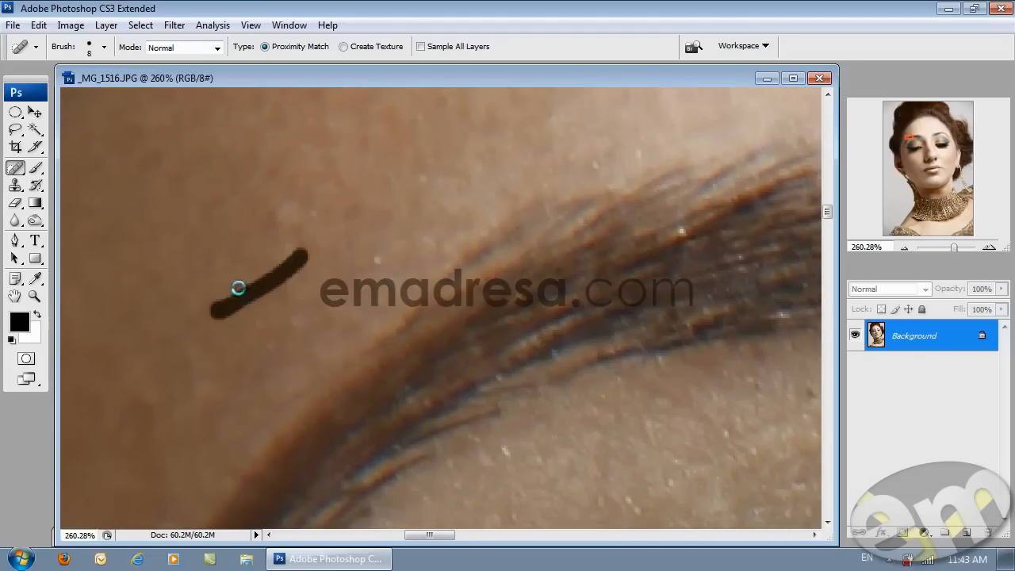
pyautogui.moveTo(236, 281); pyautogui.dragTo(209, 321)
pyautogui.click(263, 258)
pyautogui.moveTo(263, 258)
pyautogui.mouseDown()
pyautogui.moveTo(224, 255)
pyautogui.moveTo(219, 218)
pyautogui.mouseUp()
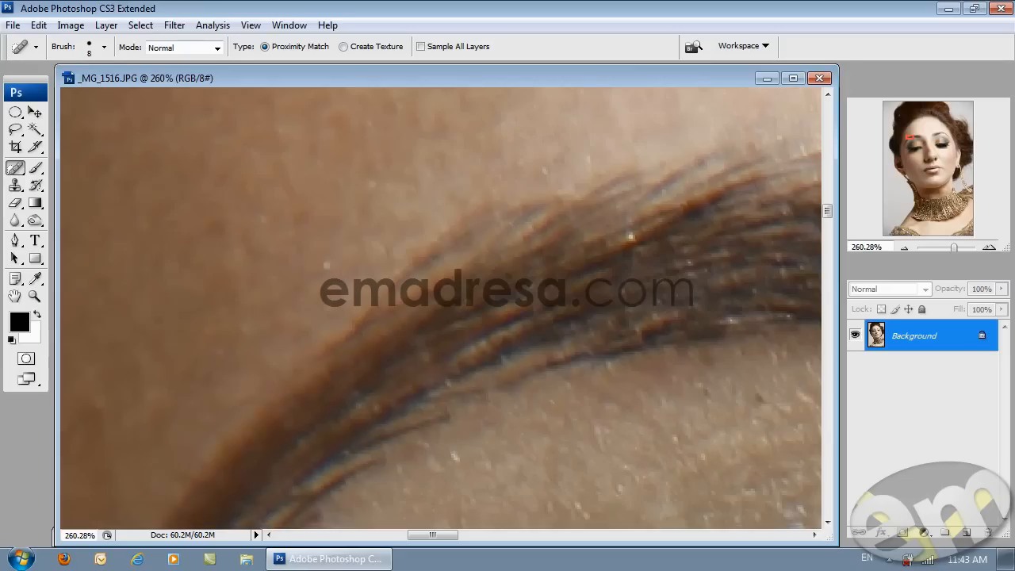
# Heal the remaining faint marks on the skin around the tail of the shaded-side eyebrow
pyautogui.moveTo(260, 300)
pyautogui.mouseDown()
pyautogui.moveTo(313, 186)
pyautogui.moveTo(349, 247)
pyautogui.moveTo(333, 231)
pyautogui.mouseUp()
pyautogui.moveTo(278, 328)
pyautogui.mouseDown()
pyautogui.moveTo(308, 280)
pyautogui.moveTo(267, 296)
pyautogui.moveTo(292, 240)
pyautogui.mouseUp()
pyautogui.moveTo(283, 299)
pyautogui.mouseDown()
pyautogui.moveTo(242, 329)
pyautogui.moveTo(277, 333)
pyautogui.moveTo(273, 361)
pyautogui.mouseUp()
pyautogui.moveTo(322, 332); pyautogui.dragTo(349, 293)
pyautogui.moveTo(371, 250)
pyautogui.mouseDown()
pyautogui.moveTo(346, 276)
pyautogui.moveTo(361, 293)
pyautogui.mouseUp()
pyautogui.moveTo(248, 335); pyautogui.dragTo(320, 293)
pyautogui.moveTo(247, 278)
pyautogui.mouseDown()
pyautogui.moveTo(265, 290)
pyautogui.moveTo(290, 272)
pyautogui.moveTo(247, 313)
pyautogui.moveTo(270, 304)
pyautogui.mouseUp()
pyautogui.moveTo(257, 245); pyautogui.dragTo(253, 225)
pyautogui.moveTo(301, 308); pyautogui.dragTo(254, 290)
# Heal the small spot on the upper eyelid between the eyebrow tail and the green eye shadow
pyautogui.moveTo(357, 414)
pyautogui.mouseDown()
pyautogui.moveTo(273, 330)
pyautogui.moveTo(259, 296)
pyautogui.mouseUp()
pyautogui.moveTo(455, 412); pyautogui.dragTo(127, 361)
pyautogui.moveTo(232, 338); pyautogui.dragTo(219, 349)
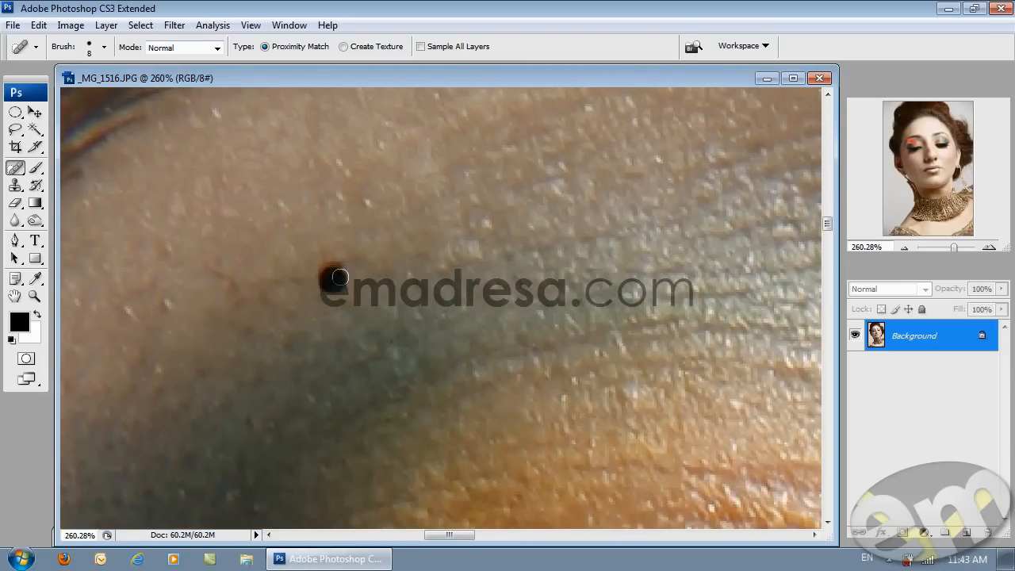
pyautogui.moveTo(339, 273); pyautogui.dragTo(320, 282)
pyautogui.moveTo(394, 380); pyautogui.dragTo(328, 290)
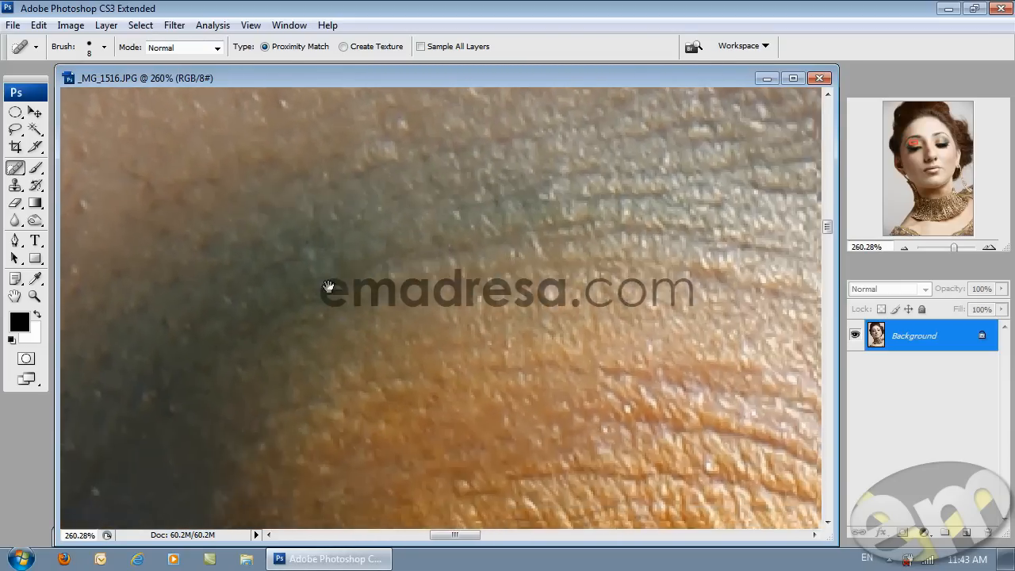
pyautogui.moveTo(448, 498); pyautogui.dragTo(385, 397)
# Inspect the eye shadow and lash line down to the outer eye corner and heal the skin beneath it
pyautogui.moveTo(282, 466)
pyautogui.mouseDown()
pyautogui.moveTo(303, 378)
pyautogui.moveTo(451, 324)
pyautogui.mouseUp()
pyautogui.moveTo(329, 404); pyautogui.dragTo(372, 299)
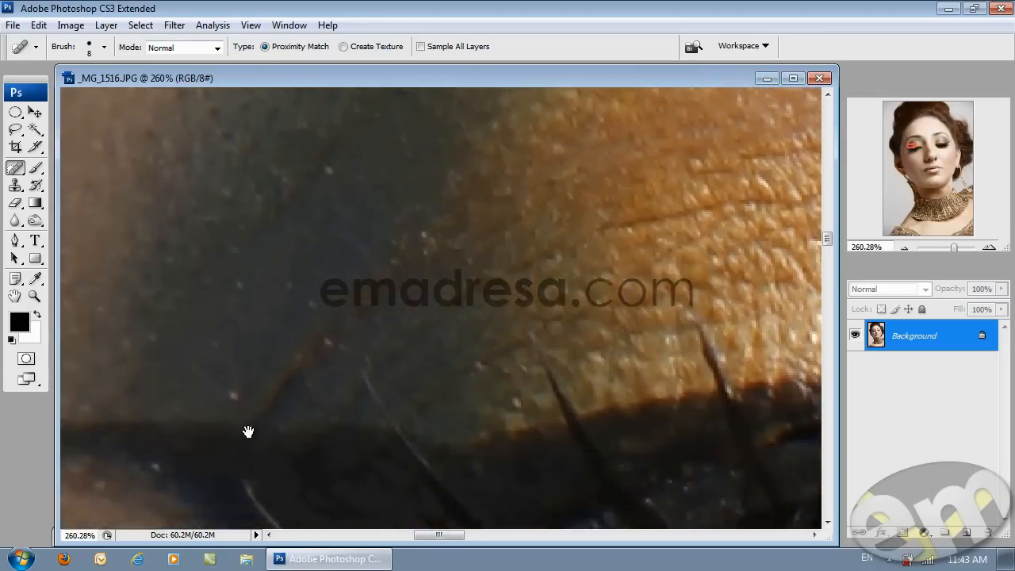
pyautogui.moveTo(247, 430); pyautogui.dragTo(394, 253)
pyautogui.moveTo(274, 460); pyautogui.dragTo(328, 301)
pyautogui.moveTo(320, 469)
pyautogui.mouseDown()
pyautogui.moveTo(166, 312)
pyautogui.moveTo(158, 444)
pyautogui.moveTo(98, 403)
pyautogui.mouseUp()
pyautogui.moveTo(176, 389)
pyautogui.mouseDown()
pyautogui.moveTo(288, 365)
pyautogui.moveTo(157, 369)
pyautogui.moveTo(120, 392)
pyautogui.mouseUp()
pyautogui.moveTo(256, 352)
pyautogui.mouseDown()
pyautogui.moveTo(140, 383)
pyautogui.moveTo(283, 352)
pyautogui.mouseUp()
pyautogui.moveTo(229, 384); pyautogui.dragTo(300, 360)
# Heal the diagonal creases on the skin below the outer corner of the shaded-side eye
pyautogui.moveTo(275, 349); pyautogui.dragTo(214, 366)
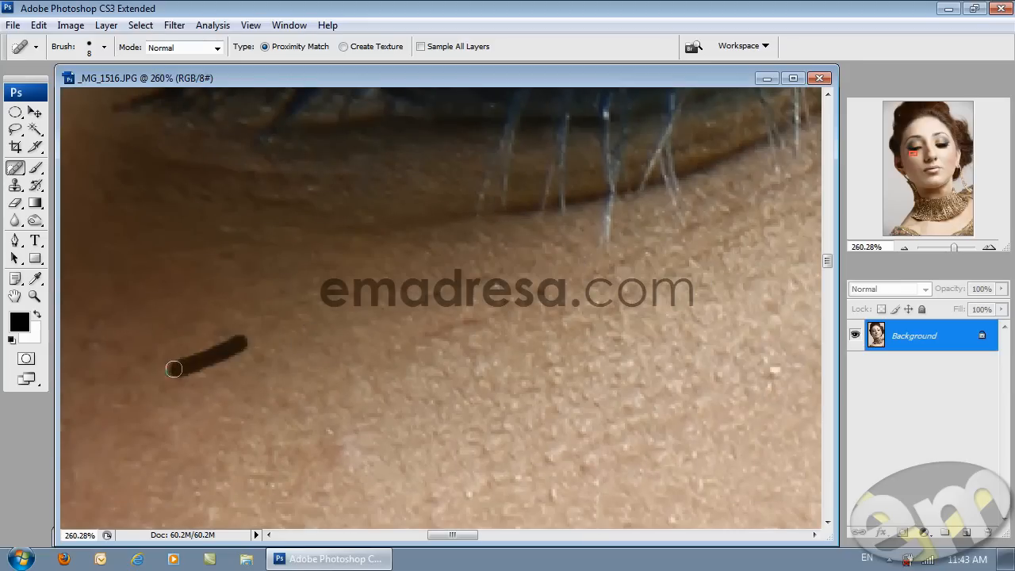
pyautogui.moveTo(298, 350); pyautogui.dragTo(156, 366)
pyautogui.moveTo(236, 399); pyautogui.dragTo(166, 427)
pyautogui.moveTo(387, 337)
pyautogui.mouseDown()
pyautogui.moveTo(267, 372)
pyautogui.moveTo(238, 370)
pyautogui.mouseUp()
pyautogui.moveTo(174, 377); pyautogui.dragTo(236, 383)
pyautogui.moveTo(228, 369); pyautogui.dragTo(290, 338)
pyautogui.moveTo(238, 390); pyautogui.dragTo(267, 372)
pyautogui.moveTo(273, 369); pyautogui.dragTo(198, 408)
pyautogui.moveTo(277, 381); pyautogui.dragTo(165, 408)
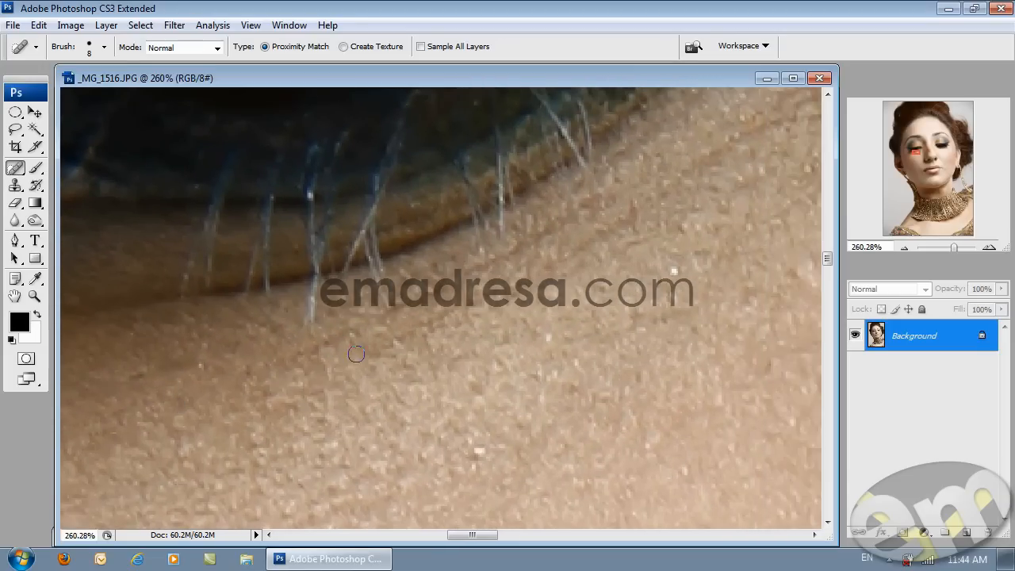
# Heal the fine crease running just beneath the lower lashes at the middle of the eye
pyautogui.moveTo(311, 367); pyautogui.dragTo(245, 389)
pyautogui.moveTo(326, 357); pyautogui.dragTo(271, 381)
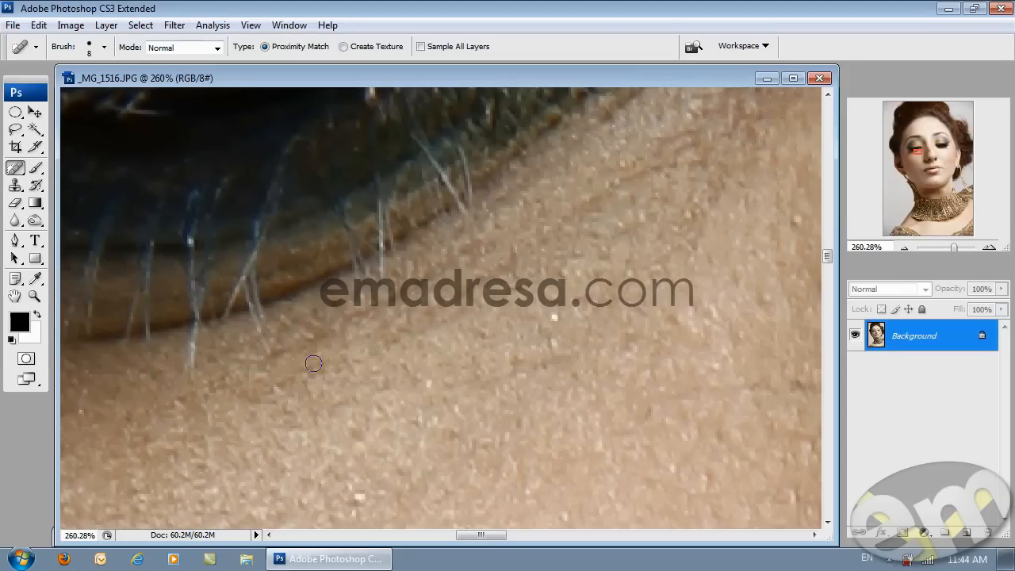
pyautogui.moveTo(196, 401)
pyautogui.mouseDown()
pyautogui.moveTo(253, 392)
pyautogui.moveTo(203, 407)
pyautogui.mouseUp()
pyautogui.moveTo(338, 355); pyautogui.dragTo(233, 395)
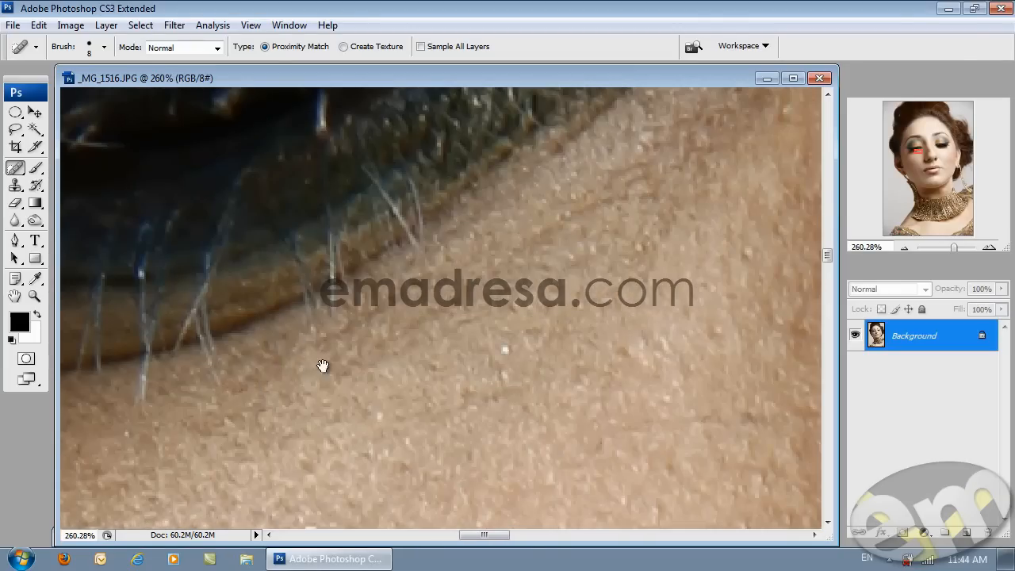
pyautogui.moveTo(323, 365); pyautogui.dragTo(278, 387)
pyautogui.moveTo(261, 412); pyautogui.dragTo(364, 345)
pyautogui.moveTo(324, 380)
pyautogui.mouseDown()
pyautogui.moveTo(401, 319)
pyautogui.moveTo(350, 349)
pyautogui.mouseUp()
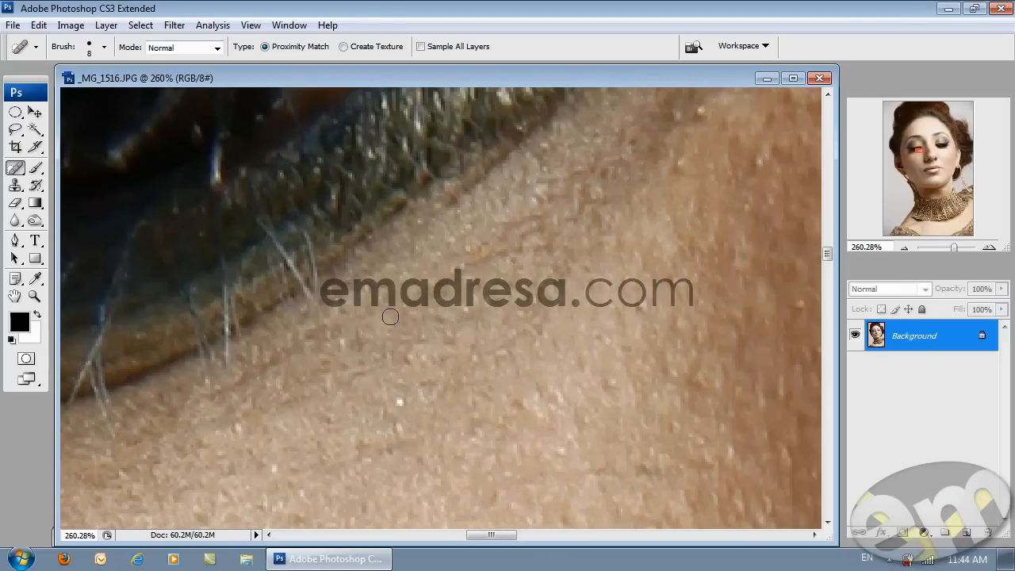
# Heal the creases below the lower lid toward the inner eye corner
pyautogui.moveTo(423, 309)
pyautogui.mouseDown()
pyautogui.moveTo(331, 356)
pyautogui.moveTo(394, 308)
pyautogui.moveTo(447, 291)
pyautogui.moveTo(365, 331)
pyautogui.mouseUp()
pyautogui.moveTo(394, 304)
pyautogui.mouseDown()
pyautogui.moveTo(410, 294)
pyautogui.moveTo(353, 329)
pyautogui.mouseUp()
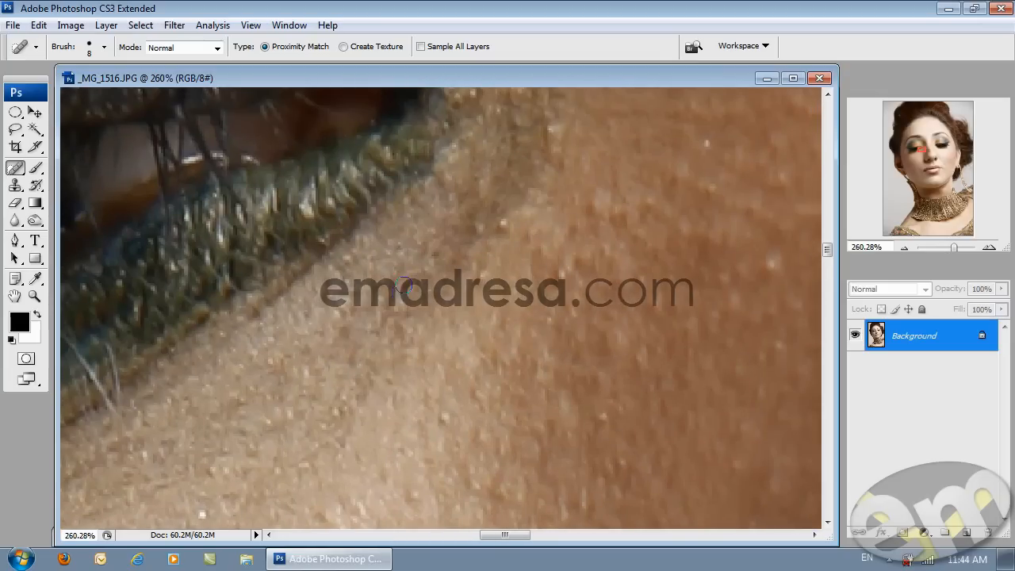
pyautogui.moveTo(405, 287)
pyautogui.mouseDown()
pyautogui.moveTo(340, 301)
pyautogui.moveTo(291, 355)
pyautogui.moveTo(370, 291)
pyautogui.mouseUp()
pyautogui.moveTo(320, 347)
pyautogui.mouseDown()
pyautogui.moveTo(360, 297)
pyautogui.moveTo(312, 360)
pyautogui.moveTo(357, 314)
pyautogui.mouseUp()
pyautogui.moveTo(357, 313); pyautogui.dragTo(270, 406)
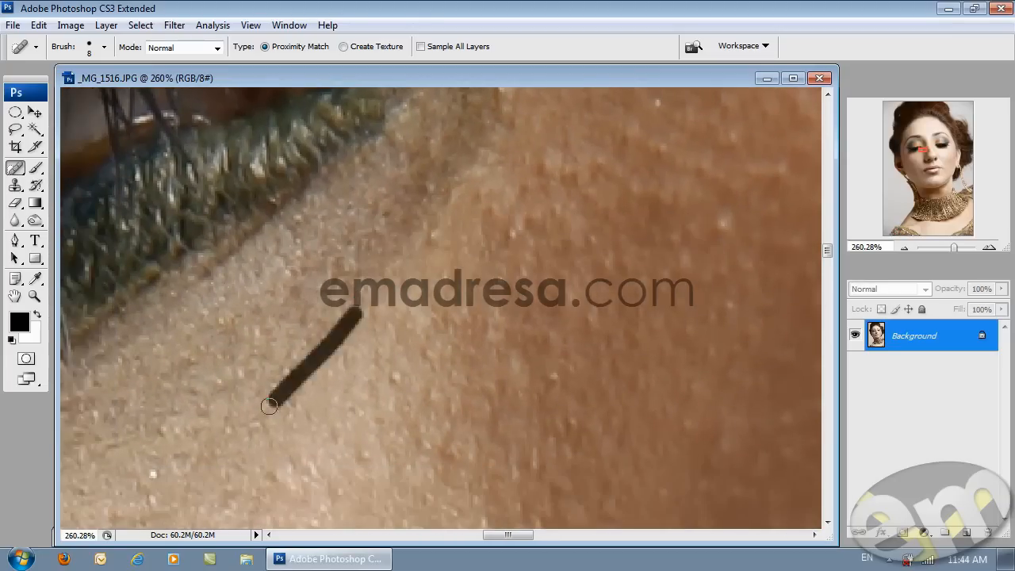
pyautogui.moveTo(177, 397)
pyautogui.mouseDown()
pyautogui.moveTo(328, 322)
pyautogui.moveTo(387, 306)
pyautogui.mouseUp()
pyautogui.moveTo(177, 385); pyautogui.dragTo(275, 341)
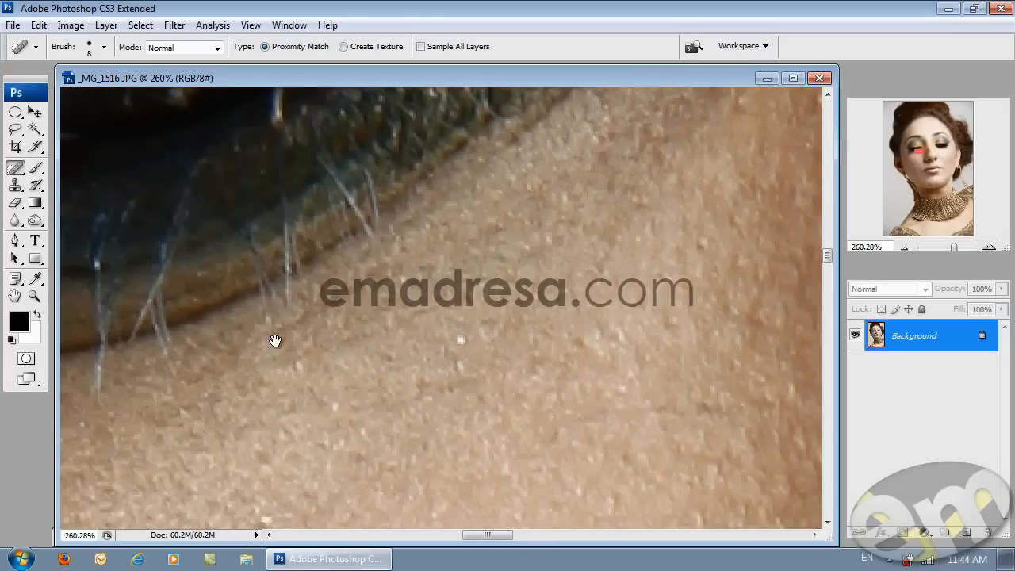
# Heal the skin directly along the green lower lash line near the inner eye corner
pyautogui.moveTo(421, 245)
pyautogui.mouseDown()
pyautogui.moveTo(360, 305)
pyautogui.moveTo(297, 327)
pyautogui.moveTo(239, 364)
pyautogui.mouseUp()
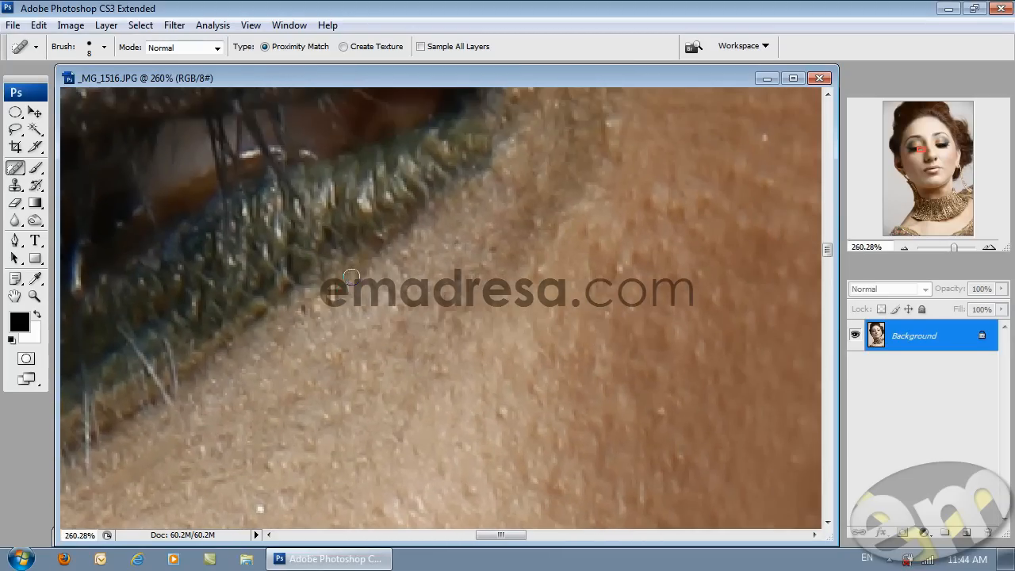
pyautogui.moveTo(342, 296); pyautogui.dragTo(300, 327)
pyautogui.moveTo(333, 304); pyautogui.dragTo(299, 331)
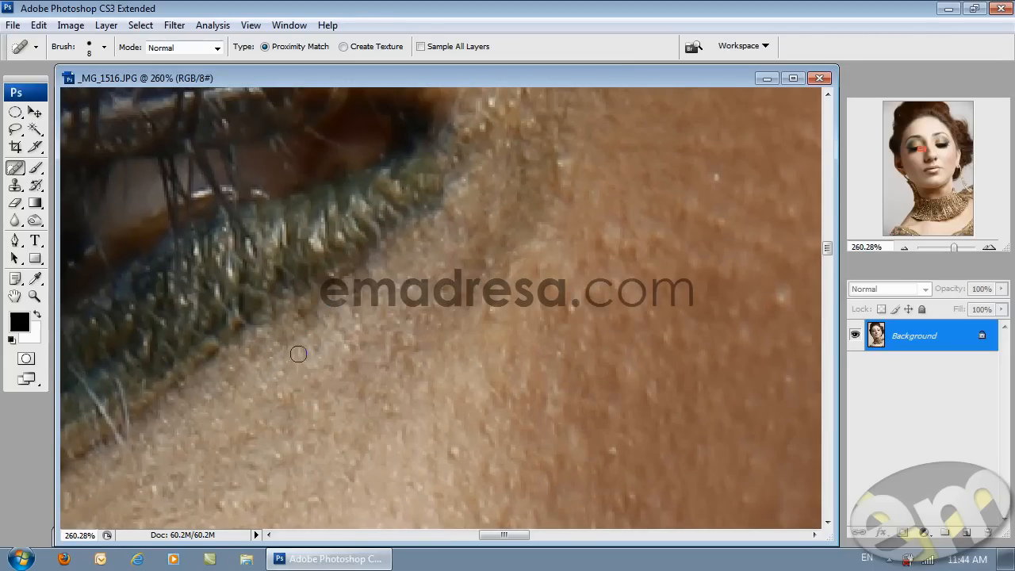
pyautogui.moveTo(298, 354); pyautogui.dragTo(555, 262)
pyautogui.moveTo(325, 293); pyautogui.dragTo(603, 222)
pyautogui.moveTo(354, 310); pyautogui.dragTo(490, 325)
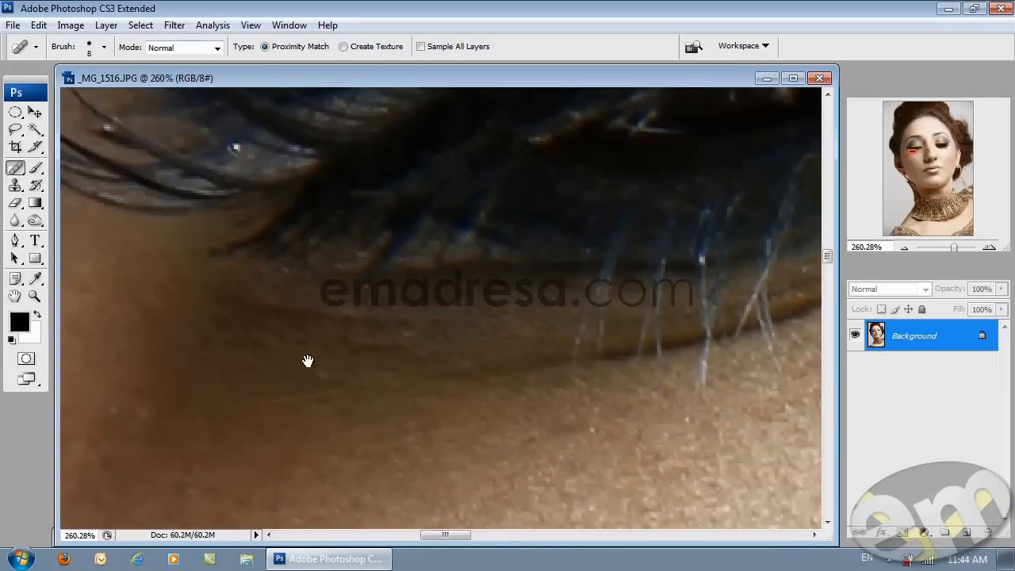
# Heal the dark folds beneath the lashes at the outer eye corner
pyautogui.moveTo(308, 362); pyautogui.dragTo(366, 362)
pyautogui.moveTo(478, 336)
pyautogui.mouseDown()
pyautogui.moveTo(394, 340)
pyautogui.moveTo(429, 350)
pyautogui.mouseUp()
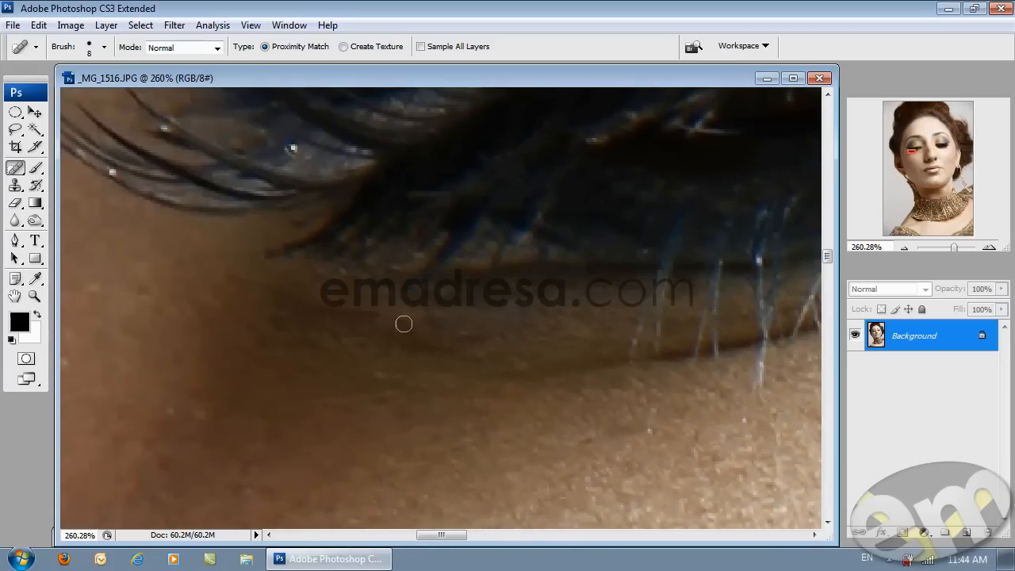
pyautogui.moveTo(360, 343); pyautogui.dragTo(246, 320)
pyautogui.moveTo(373, 319); pyautogui.dragTo(297, 319)
pyautogui.moveTo(297, 363); pyautogui.dragTo(340, 330)
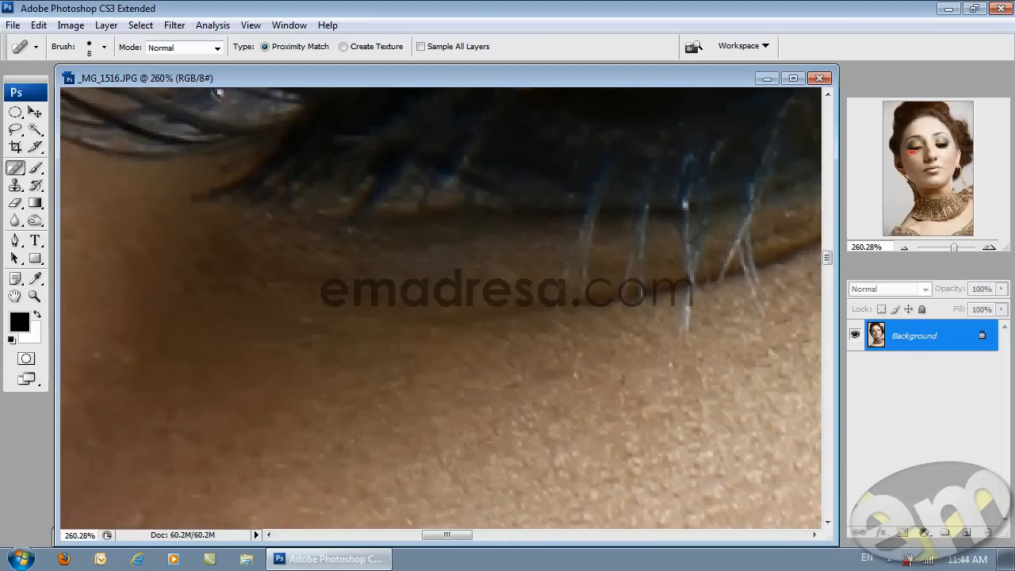
pyautogui.moveTo(430, 353); pyautogui.dragTo(174, 373)
pyautogui.moveTo(292, 393)
pyautogui.mouseDown()
pyautogui.moveTo(399, 301)
pyautogui.moveTo(357, 276)
pyautogui.mouseUp()
pyautogui.moveTo(269, 433)
pyautogui.mouseDown()
pyautogui.moveTo(310, 352)
pyautogui.moveTo(387, 364)
pyautogui.mouseUp()
pyautogui.moveTo(342, 325)
pyautogui.mouseDown()
pyautogui.moveTo(270, 350)
pyautogui.moveTo(309, 333)
pyautogui.mouseUp()
pyautogui.moveTo(272, 403); pyautogui.dragTo(251, 413)
# Heal the remaining under-eye wrinkles from the outer corner across toward the nose
pyautogui.moveTo(253, 416); pyautogui.dragTo(288, 416)
pyautogui.moveTo(448, 367)
pyautogui.mouseDown()
pyautogui.moveTo(377, 383)
pyautogui.moveTo(395, 388)
pyautogui.mouseUp()
pyautogui.click(392, 386)
pyautogui.moveTo(542, 333); pyautogui.dragTo(357, 371)
pyautogui.moveTo(464, 312); pyautogui.dragTo(409, 337)
pyautogui.moveTo(400, 347); pyautogui.dragTo(322, 386)
pyautogui.moveTo(425, 319); pyautogui.dragTo(358, 344)
pyautogui.moveTo(502, 297); pyautogui.dragTo(313, 326)
pyautogui.moveTo(427, 314); pyautogui.dragTo(356, 321)
pyautogui.moveTo(491, 246); pyautogui.dragTo(341, 367)
pyautogui.moveTo(407, 271); pyautogui.dragTo(422, 252)
pyautogui.moveTo(435, 310); pyautogui.dragTo(333, 330)
pyautogui.moveTo(498, 304); pyautogui.dragTo(343, 332)
pyautogui.moveTo(432, 316); pyautogui.dragTo(403, 320)
pyautogui.moveTo(507, 307); pyautogui.dragTo(376, 279)
# Heal the vertical lines on the skin along the shaded side of the nose
pyautogui.moveTo(380, 468); pyautogui.dragTo(388, 342)
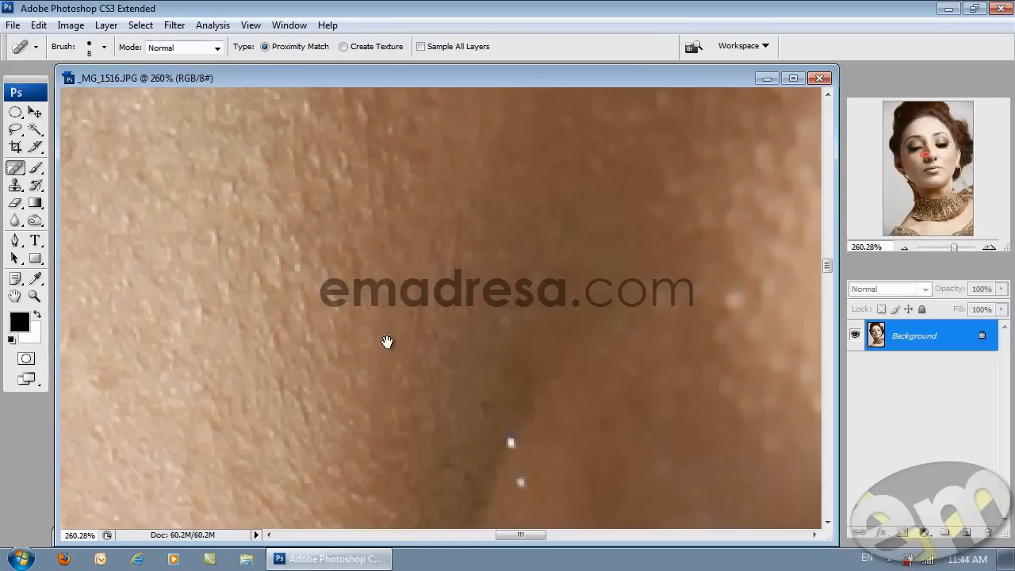
pyautogui.moveTo(391, 263)
pyautogui.mouseDown()
pyautogui.moveTo(384, 354)
pyautogui.moveTo(373, 206)
pyautogui.mouseUp()
pyautogui.moveTo(364, 294); pyautogui.dragTo(367, 201)
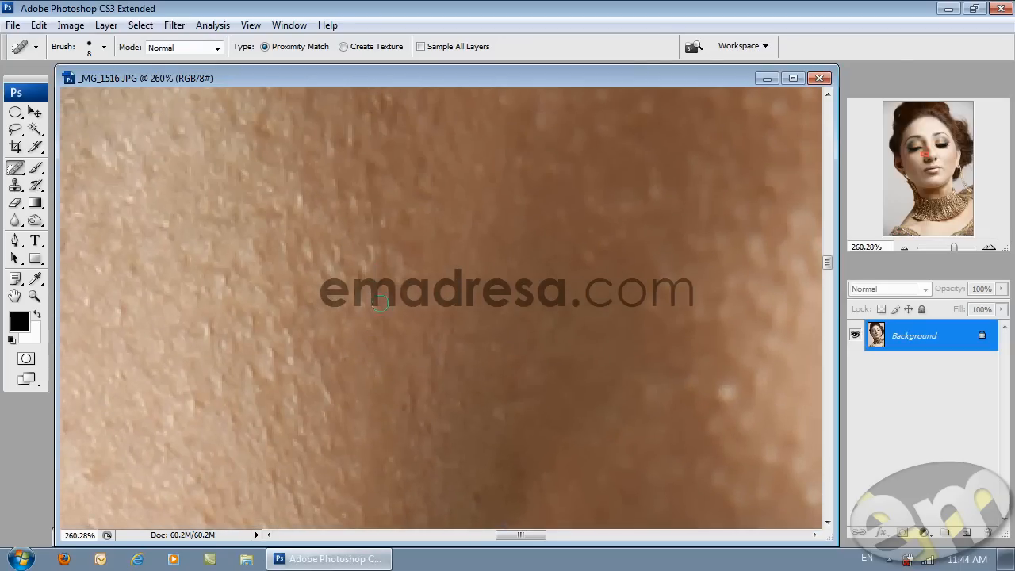
pyautogui.moveTo(362, 282); pyautogui.dragTo(364, 256)
pyautogui.moveTo(424, 430)
pyautogui.mouseDown()
pyautogui.moveTo(433, 345)
pyautogui.moveTo(417, 341)
pyautogui.mouseUp()
pyautogui.moveTo(441, 254); pyautogui.dragTo(441, 228)
pyautogui.moveTo(369, 306)
pyautogui.mouseDown()
pyautogui.moveTo(426, 258)
pyautogui.moveTo(376, 170)
pyautogui.mouseUp()
# Heal the bright specks beside the nose and the marks on the cheek beside the nostril
pyautogui.moveTo(510, 359)
pyautogui.mouseDown()
pyautogui.moveTo(506, 305)
pyautogui.moveTo(505, 318)
pyautogui.moveTo(516, 295)
pyautogui.mouseUp()
pyautogui.click(504, 318)
pyautogui.moveTo(453, 365)
pyautogui.mouseDown()
pyautogui.moveTo(481, 302)
pyautogui.moveTo(389, 420)
pyautogui.moveTo(448, 316)
pyautogui.moveTo(331, 339)
pyautogui.mouseUp()
pyautogui.moveTo(262, 472)
pyautogui.mouseDown()
pyautogui.moveTo(350, 358)
pyautogui.moveTo(307, 425)
pyautogui.moveTo(328, 405)
pyautogui.mouseUp()
pyautogui.moveTo(311, 408); pyautogui.dragTo(327, 388)
pyautogui.moveTo(297, 429)
pyautogui.mouseDown()
pyautogui.moveTo(328, 494)
pyautogui.moveTo(308, 408)
pyautogui.moveTo(326, 326)
pyautogui.moveTo(287, 372)
pyautogui.mouseUp()
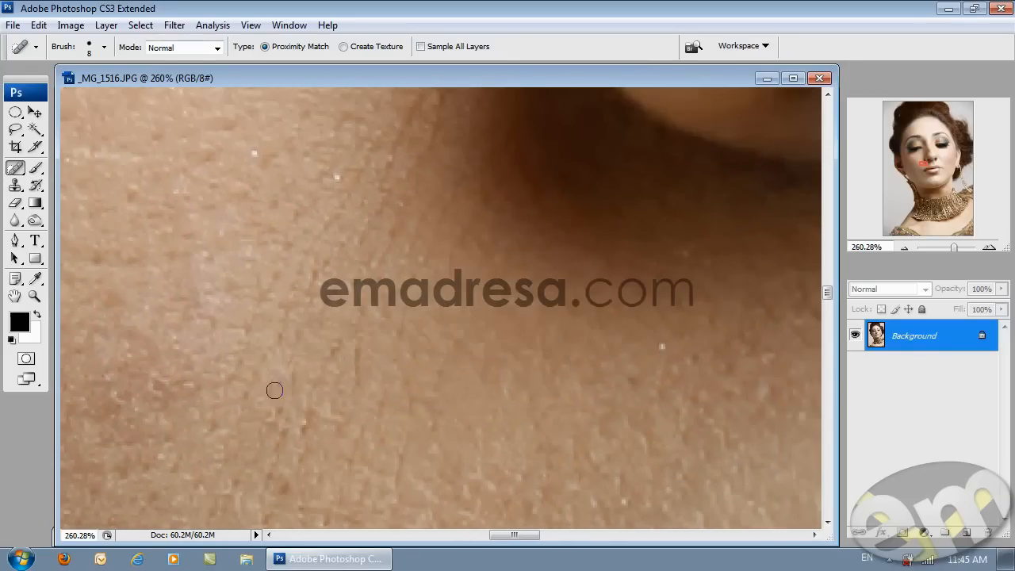
# Heal the fine lines and dark marks on the cheek below and beside the shaded nostril
pyautogui.moveTo(316, 409); pyautogui.dragTo(305, 375)
pyautogui.moveTo(283, 400)
pyautogui.mouseDown()
pyautogui.moveTo(309, 369)
pyautogui.moveTo(293, 333)
pyautogui.moveTo(274, 399)
pyautogui.mouseUp()
pyautogui.moveTo(288, 396); pyautogui.dragTo(299, 362)
pyautogui.moveTo(352, 432); pyautogui.dragTo(353, 395)
pyautogui.moveTo(304, 461); pyautogui.dragTo(299, 446)
pyautogui.moveTo(325, 372)
pyautogui.mouseDown()
pyautogui.moveTo(297, 445)
pyautogui.moveTo(288, 413)
pyautogui.mouseUp()
pyautogui.moveTo(247, 443); pyautogui.dragTo(308, 332)
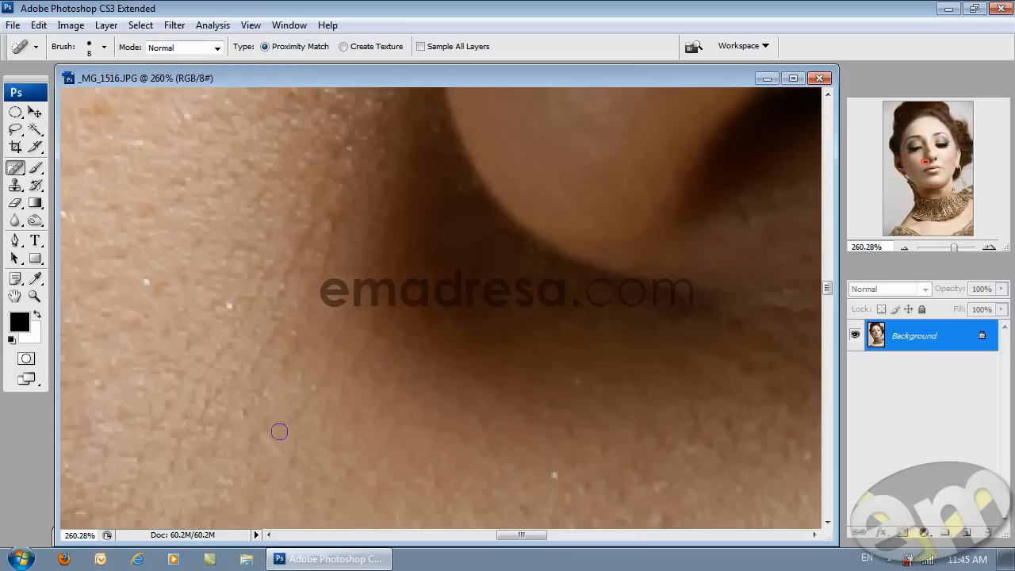
# Heal the slanted creases running along the cheek beside the shaded nostril wing
pyautogui.moveTo(285, 475)
pyautogui.mouseDown()
pyautogui.moveTo(295, 433)
pyautogui.moveTo(352, 351)
pyautogui.moveTo(385, 396)
pyautogui.mouseUp()
pyautogui.moveTo(319, 436); pyautogui.dragTo(340, 391)
pyautogui.moveTo(273, 508); pyautogui.dragTo(297, 478)
pyautogui.moveTo(276, 487); pyautogui.dragTo(293, 460)
pyautogui.moveTo(313, 482); pyautogui.dragTo(329, 453)
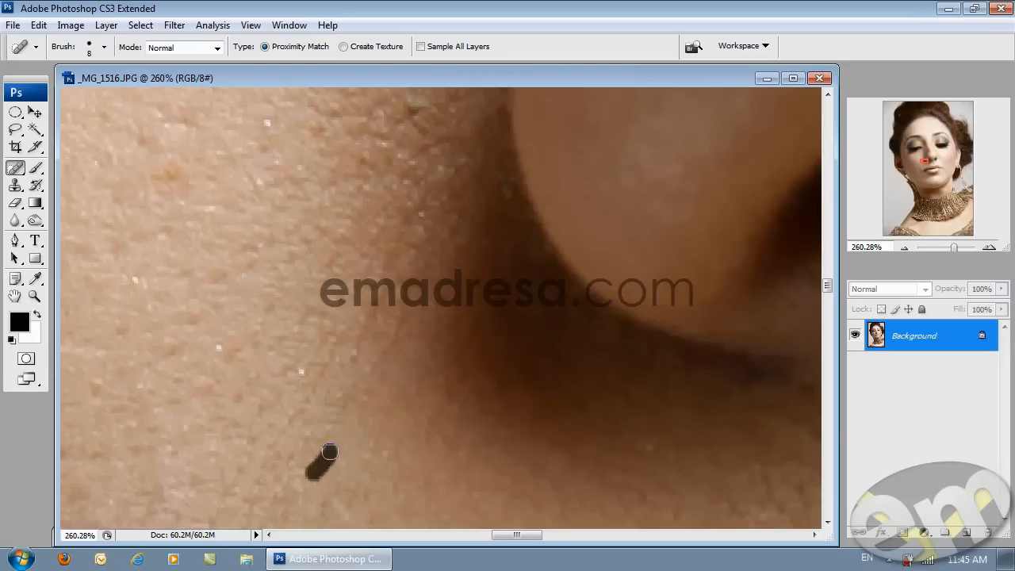
pyautogui.moveTo(323, 515); pyautogui.dragTo(335, 476)
pyautogui.moveTo(378, 409); pyautogui.dragTo(357, 438)
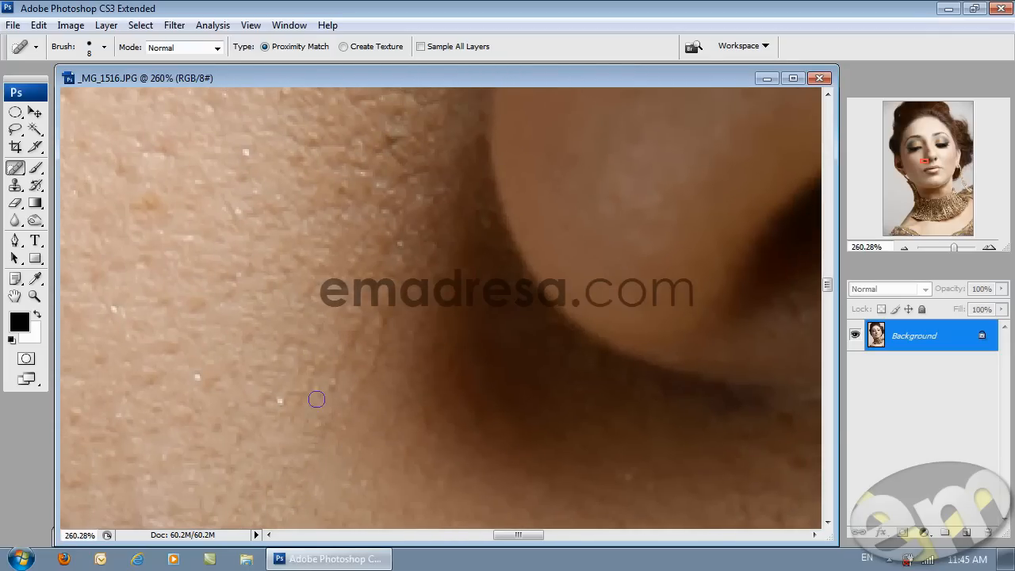
pyautogui.moveTo(331, 347); pyautogui.dragTo(308, 371)
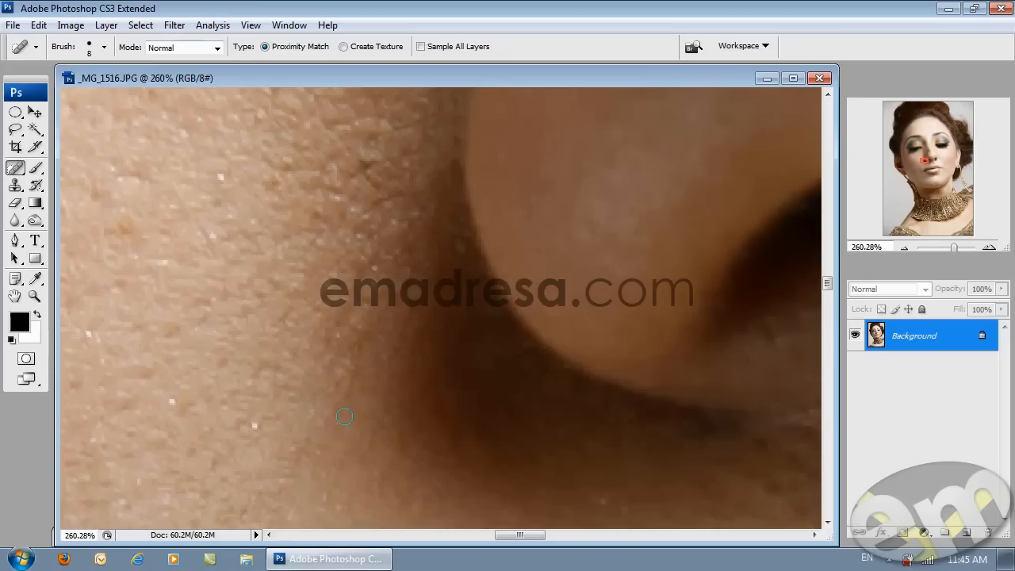
pyautogui.moveTo(328, 420); pyautogui.dragTo(345, 385)
# Review the healed nose and cheek skin in a wider view of the face
pyautogui.click(35, 297)
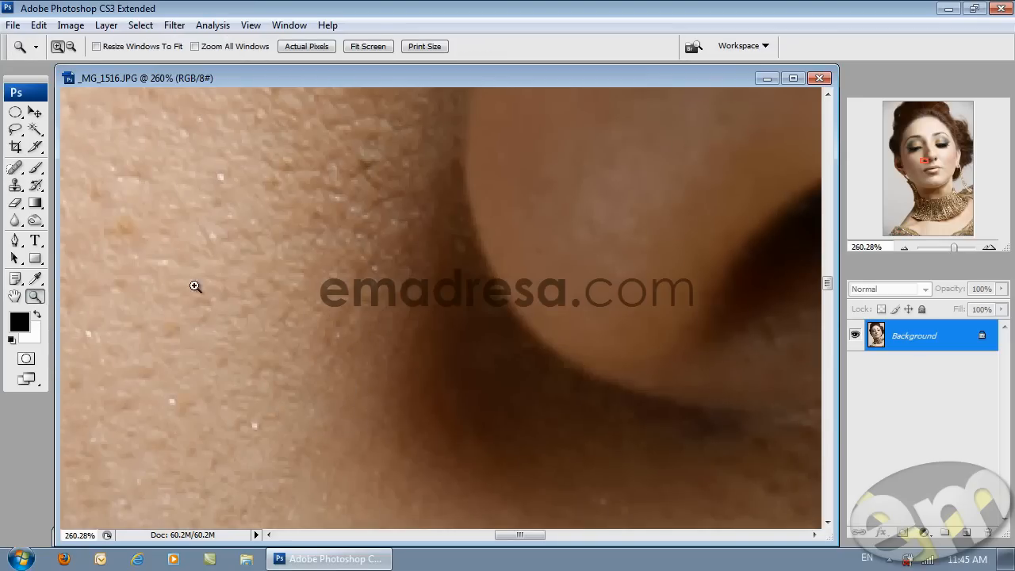
pyautogui.keyDown('alt'); pyautogui.click(385, 295); pyautogui.keyUp('alt')
pyautogui.keyDown('alt'); pyautogui.click(380, 294); pyautogui.keyUp('alt')
pyautogui.keyDown('alt'); pyautogui.click(381, 295); pyautogui.keyUp('alt')
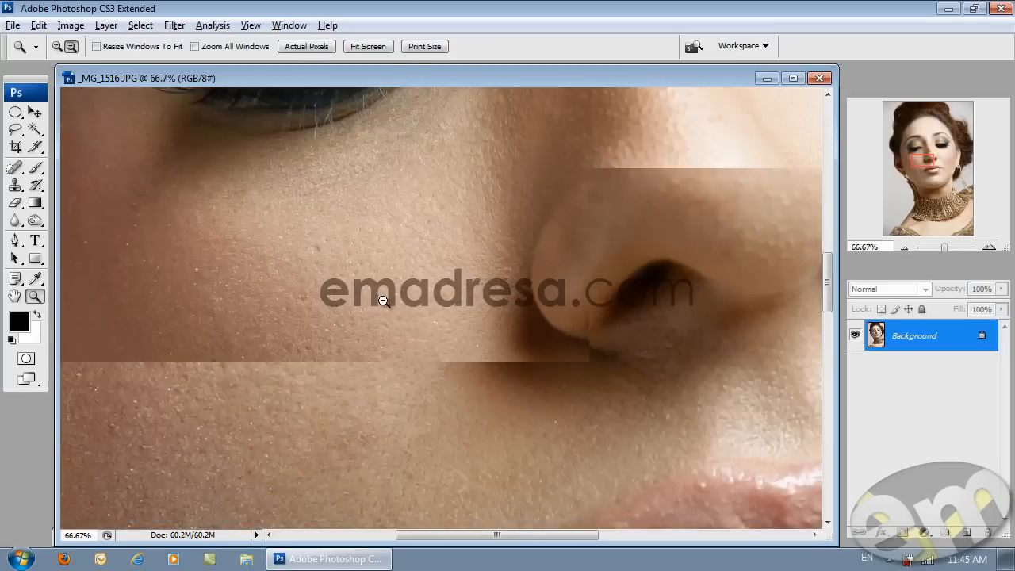
pyautogui.keyDown('alt'); pyautogui.click(428, 307); pyautogui.keyUp('alt')
pyautogui.keyDown('alt'); pyautogui.click(492, 313); pyautogui.keyUp('alt')
pyautogui.keyDown('alt'); pyautogui.click(532, 319); pyautogui.keyUp('alt')
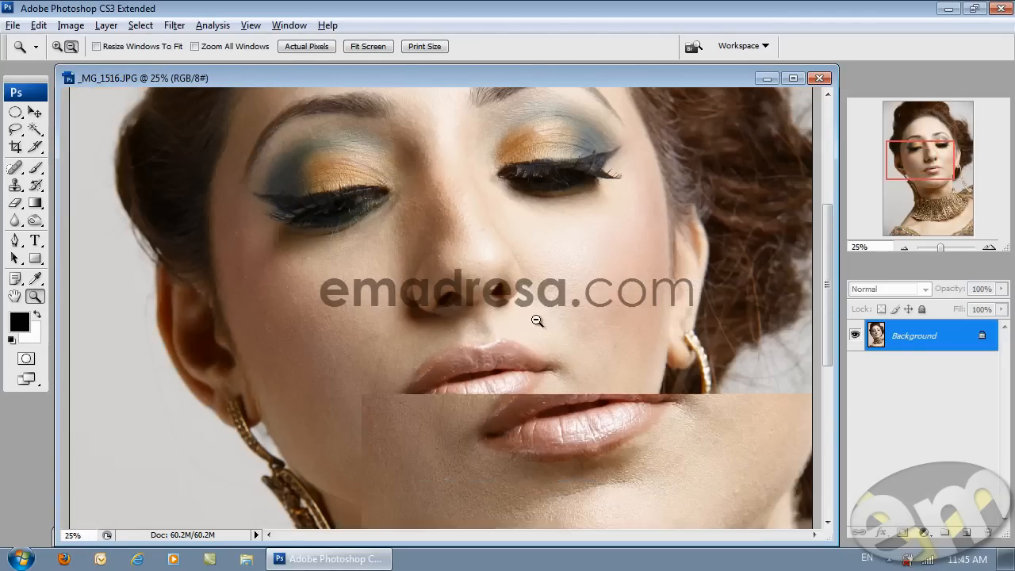
# Heal the fine vertical lines on the shaded cheek beside the corner of the mouth
pyautogui.moveTo(513, 439); pyautogui.dragTo(514, 439)
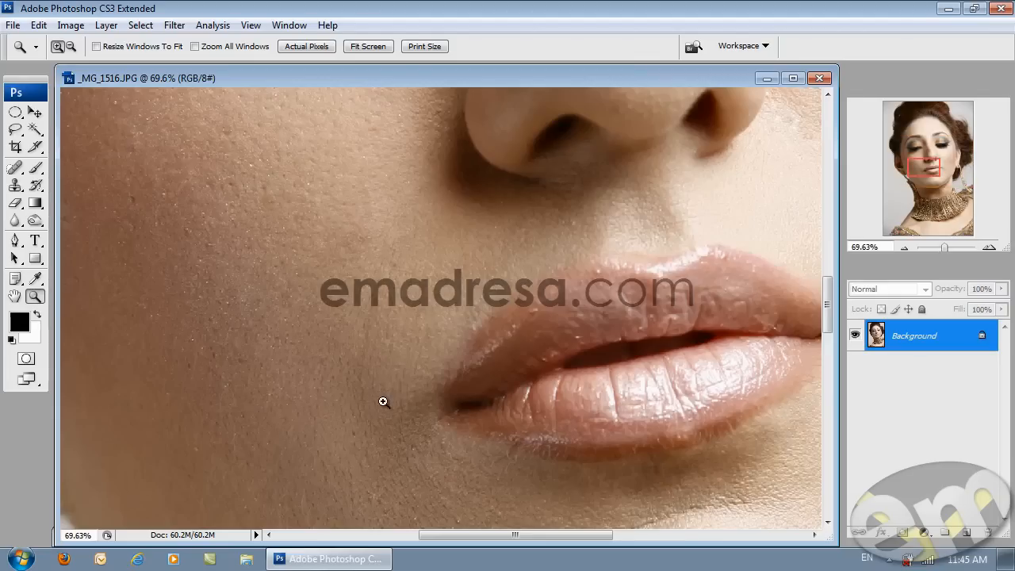
pyautogui.click(14, 167)
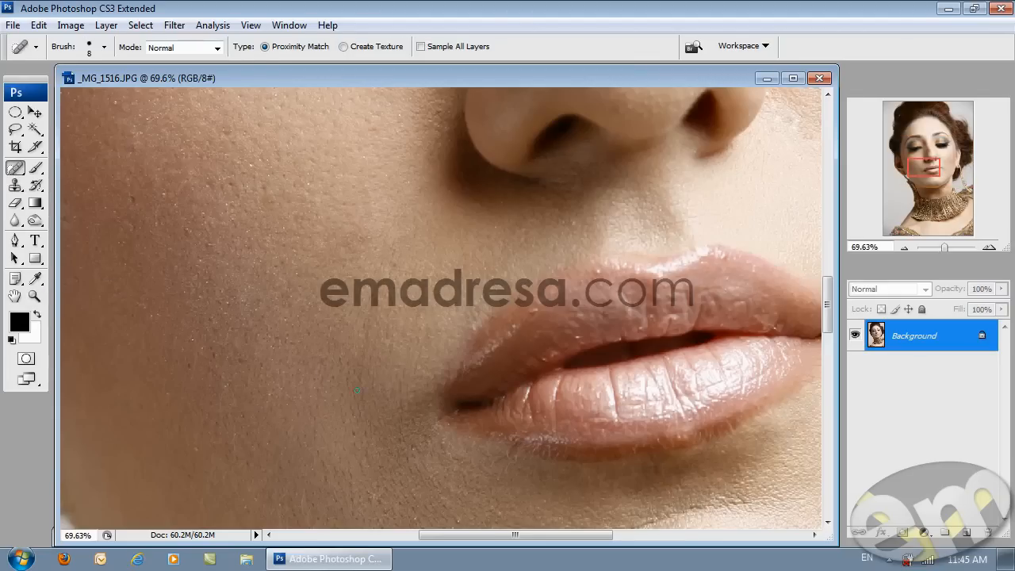
pyautogui.rightClick(358, 390)
pyautogui.click(35, 297)
pyautogui.click(369, 328)
pyautogui.click(470, 355)
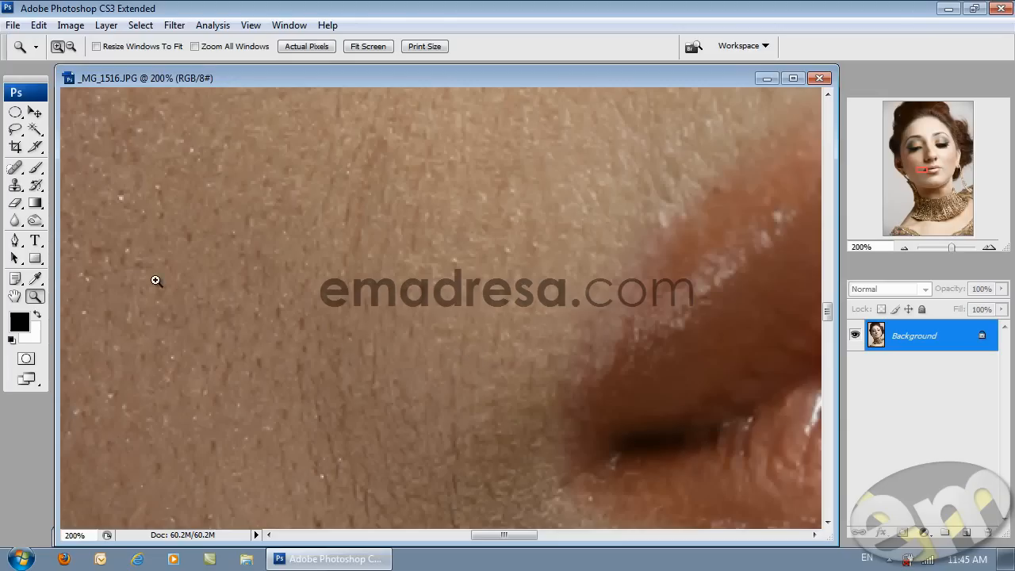
pyautogui.click(15, 168)
pyautogui.moveTo(347, 443); pyautogui.dragTo(338, 354)
pyautogui.moveTo(341, 408); pyautogui.dragTo(345, 323)
pyautogui.moveTo(344, 371)
pyautogui.mouseDown()
pyautogui.moveTo(349, 309)
pyautogui.moveTo(337, 290)
pyautogui.moveTo(351, 359)
pyautogui.moveTo(330, 284)
pyautogui.moveTo(356, 243)
pyautogui.mouseUp()
pyautogui.moveTo(354, 306)
pyautogui.mouseDown()
pyautogui.moveTo(361, 282)
pyautogui.moveTo(370, 337)
pyautogui.mouseUp()
pyautogui.moveTo(407, 299); pyautogui.dragTo(406, 256)
pyautogui.moveTo(408, 399)
pyautogui.mouseDown()
pyautogui.moveTo(403, 380)
pyautogui.moveTo(373, 371)
pyautogui.mouseUp()
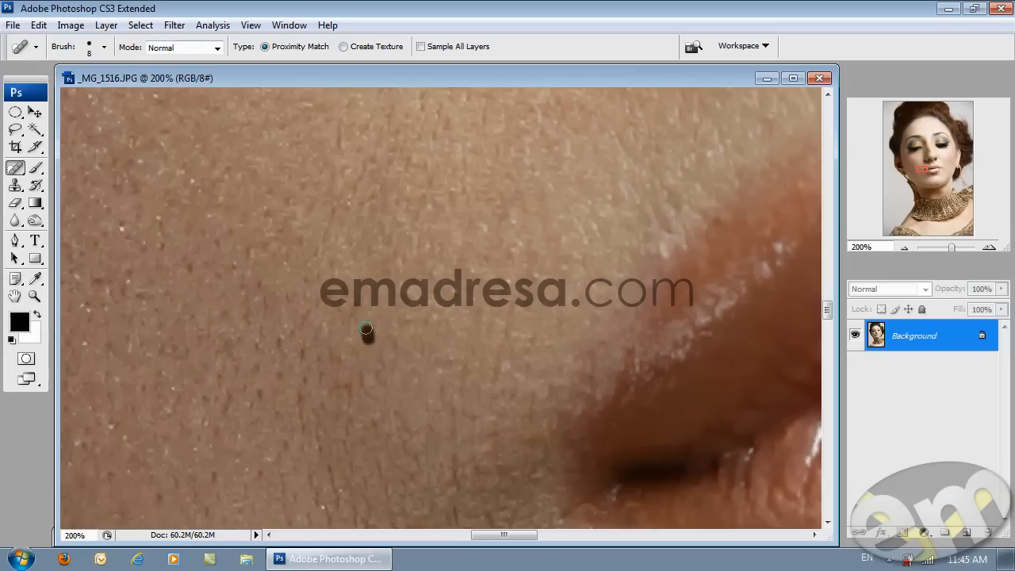
pyautogui.moveTo(345, 294); pyautogui.dragTo(336, 367)
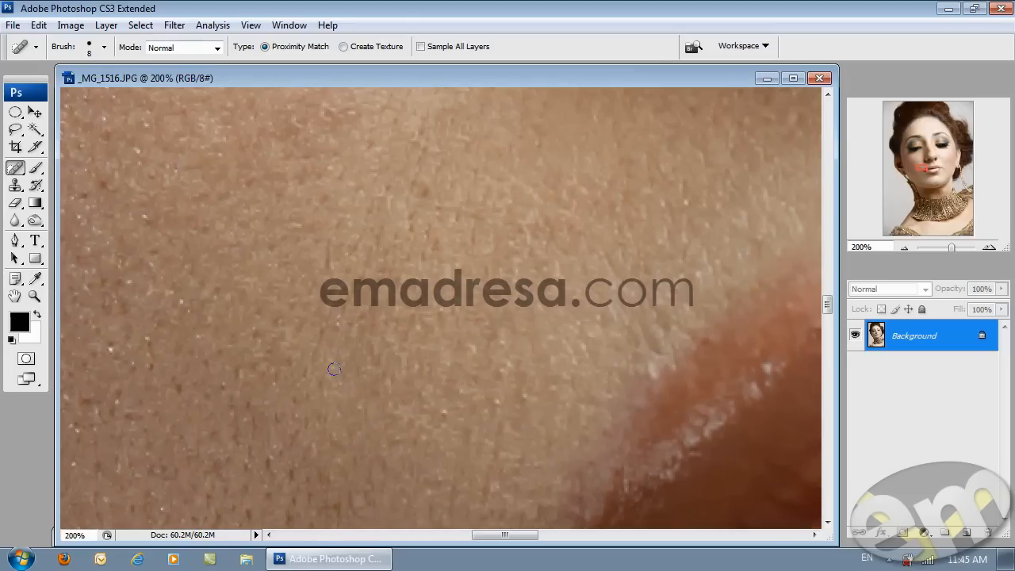
# Heal the small dark lines and spots on the cheek between the mouth corner and the nostril
pyautogui.moveTo(345, 312); pyautogui.dragTo(340, 359)
pyautogui.moveTo(344, 354)
pyautogui.mouseDown()
pyautogui.moveTo(350, 334)
pyautogui.moveTo(325, 287)
pyautogui.moveTo(376, 320)
pyautogui.moveTo(329, 367)
pyautogui.mouseUp()
pyautogui.click(317, 313)
pyautogui.click(350, 341)
pyautogui.click(346, 317)
pyautogui.click(356, 299)
pyautogui.moveTo(353, 275); pyautogui.dragTo(359, 270)
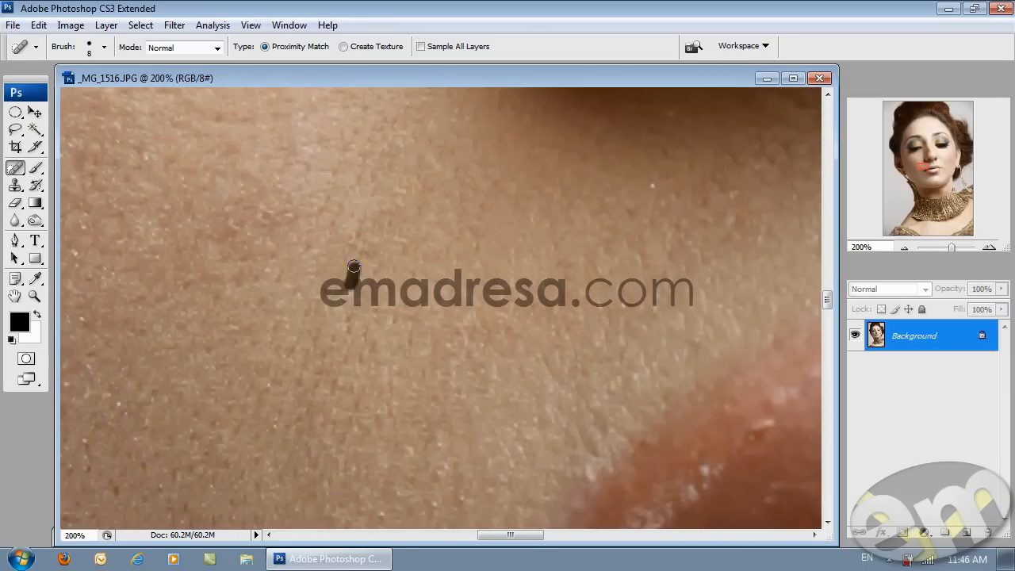
pyautogui.moveTo(333, 318); pyautogui.dragTo(346, 323)
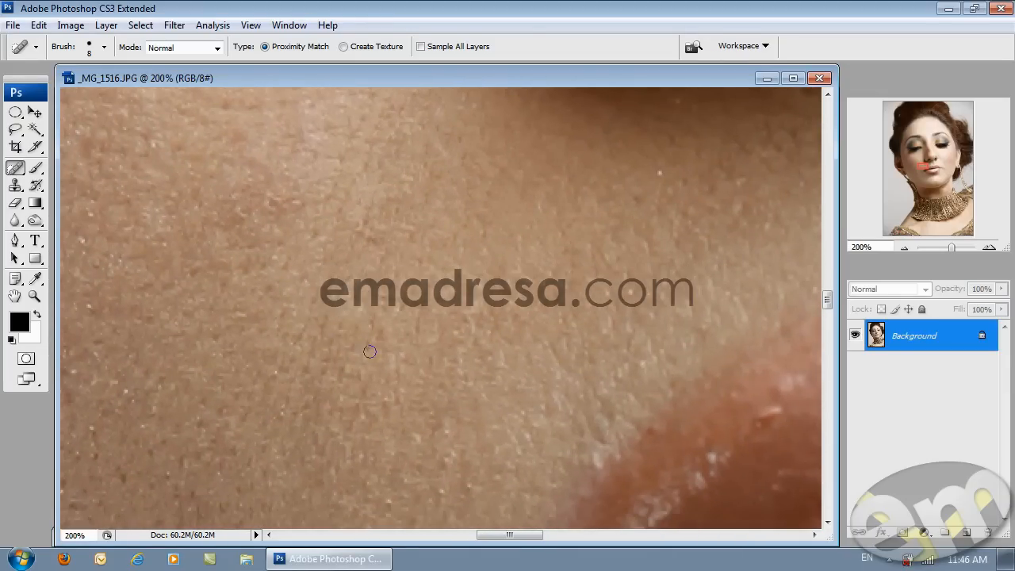
# Heal the remaining creases on the cheek next to the upper lip
pyautogui.moveTo(356, 364); pyautogui.dragTo(370, 327)
pyautogui.moveTo(358, 390)
pyautogui.mouseDown()
pyautogui.moveTo(379, 368)
pyautogui.moveTo(368, 401)
pyautogui.moveTo(323, 389)
pyautogui.mouseUp()
pyautogui.moveTo(322, 371)
pyautogui.mouseDown()
pyautogui.moveTo(351, 333)
pyautogui.moveTo(363, 360)
pyautogui.moveTo(336, 330)
pyautogui.moveTo(344, 364)
pyautogui.moveTo(361, 276)
pyautogui.mouseUp()
pyautogui.moveTo(401, 374); pyautogui.dragTo(424, 331)
pyautogui.moveTo(408, 336); pyautogui.dragTo(432, 346)
pyautogui.moveTo(343, 411); pyautogui.dragTo(387, 310)
pyautogui.moveTo(347, 401); pyautogui.dragTo(389, 301)
pyautogui.moveTo(445, 403)
pyautogui.mouseDown()
pyautogui.moveTo(469, 414)
pyautogui.moveTo(483, 397)
pyautogui.mouseUp()
# Review the retouched skin around the mouth and across the whole face
pyautogui.click(35, 296)
pyautogui.click(482, 320)
pyautogui.keyDown('alt'); pyautogui.click(484, 320); pyautogui.keyUp('alt')
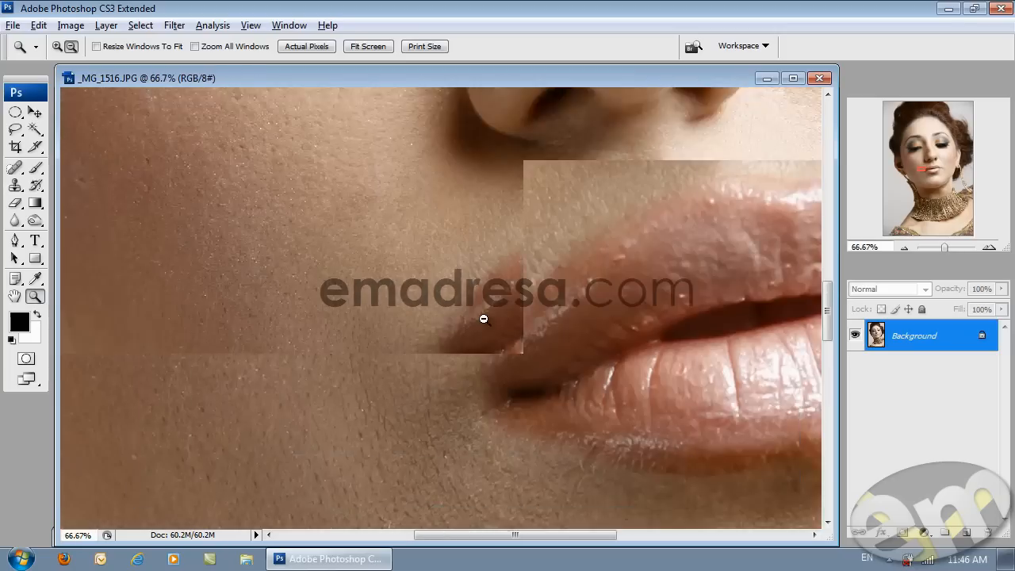
pyautogui.keyDown('alt'); pyautogui.click(482, 321); pyautogui.keyUp('alt')
pyautogui.keyDown('alt'); pyautogui.click(482, 319); pyautogui.keyUp('alt')
pyautogui.keyDown('alt'); pyautogui.click(488, 324); pyautogui.keyUp('alt')
pyautogui.keyDown('alt'); pyautogui.click(497, 330); pyautogui.keyUp('alt')
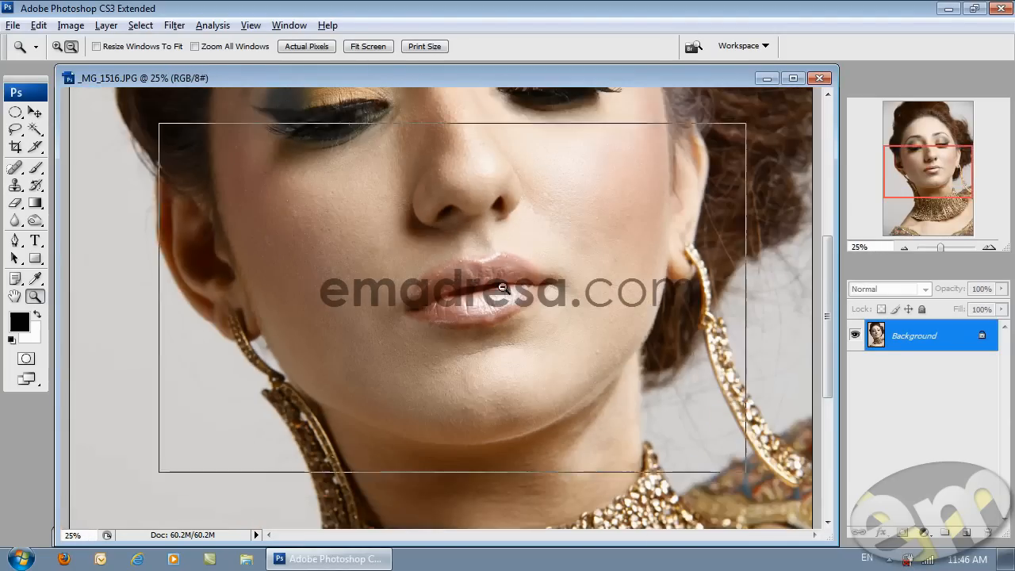
pyautogui.scroll(3, 494, 318)
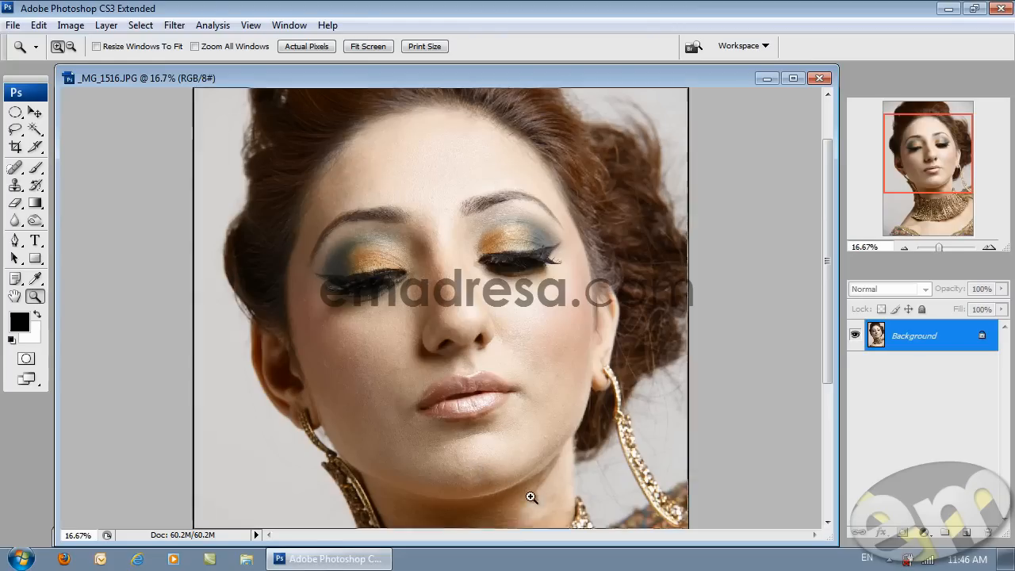
# Heal the curved light hairs on the underside of the chin just above the jawline
pyautogui.click(476, 474)
pyautogui.click(476, 321)
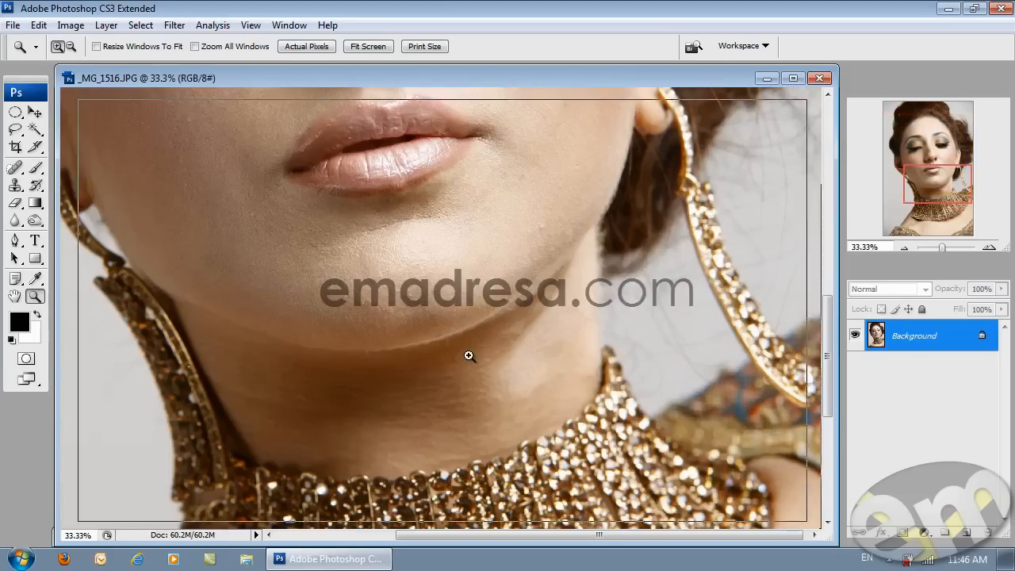
pyautogui.click(407, 328)
pyautogui.click(442, 318)
pyautogui.click(478, 288)
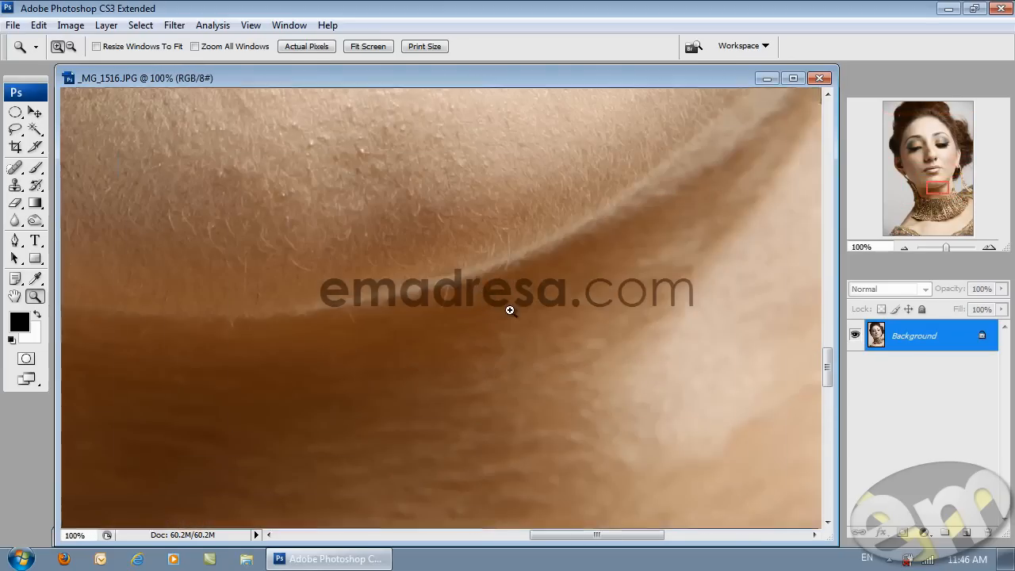
pyautogui.click(510, 311)
pyautogui.moveTo(225, 238); pyautogui.dragTo(658, 302)
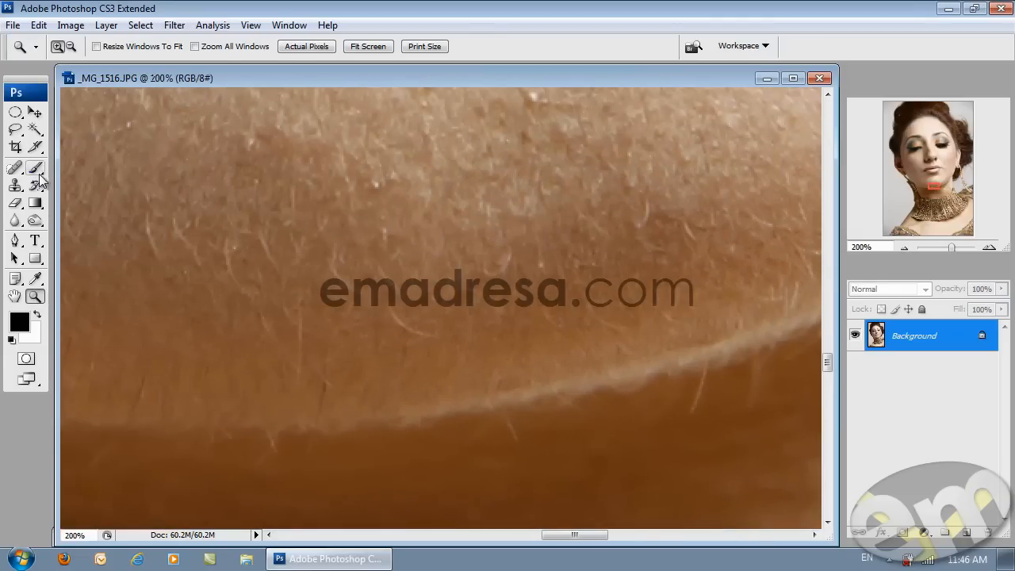
pyautogui.click(14, 168)
pyautogui.click(428, 334)
pyautogui.moveTo(380, 283); pyautogui.dragTo(348, 253)
pyautogui.moveTo(359, 291)
pyautogui.mouseDown()
pyautogui.moveTo(328, 268)
pyautogui.moveTo(327, 286)
pyautogui.mouseUp()
pyautogui.moveTo(342, 269); pyautogui.dragTo(342, 257)
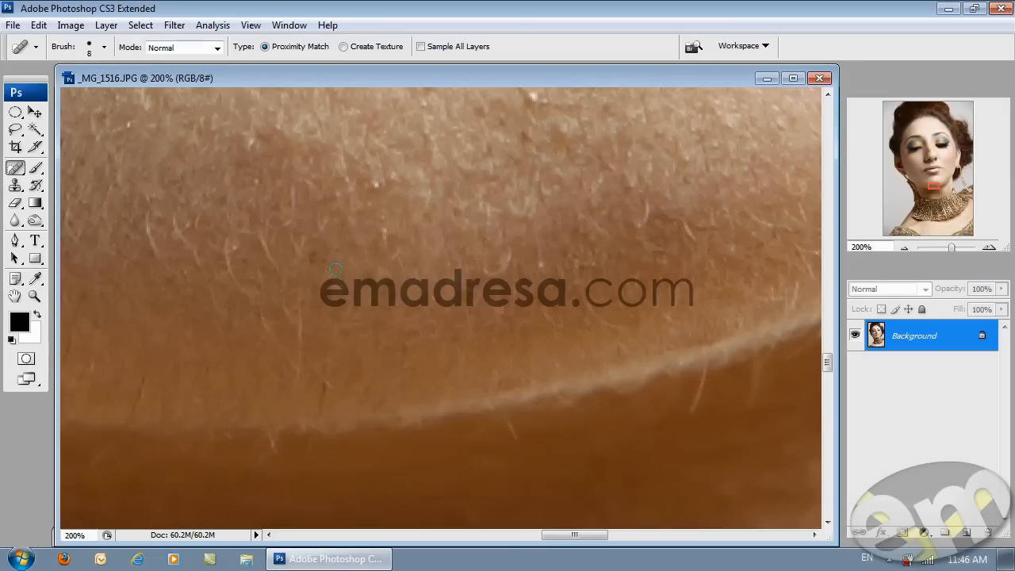
pyautogui.moveTo(346, 354)
pyautogui.mouseDown()
pyautogui.moveTo(342, 394)
pyautogui.moveTo(313, 290)
pyautogui.mouseUp()
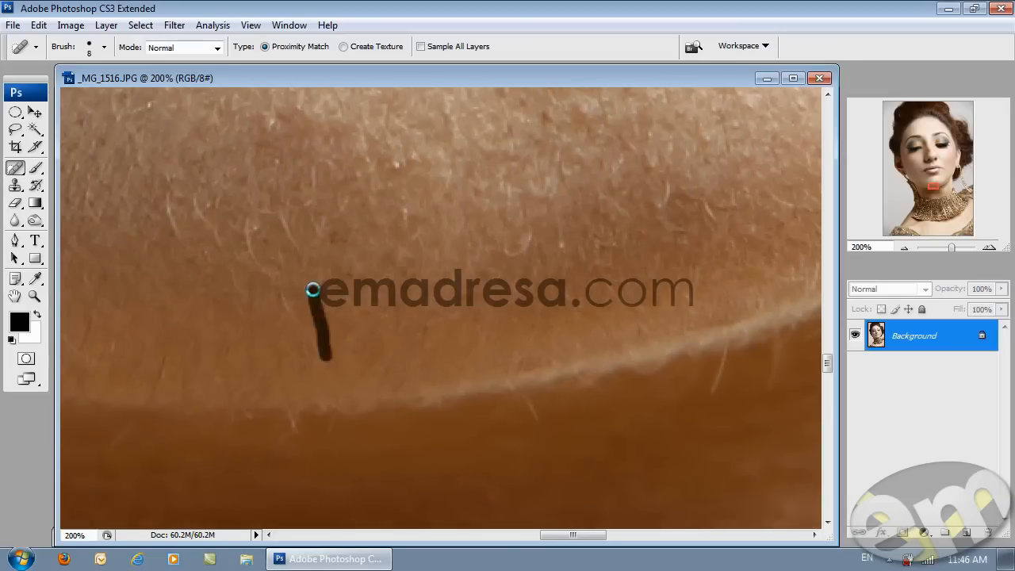
pyautogui.moveTo(332, 390); pyautogui.dragTo(320, 337)
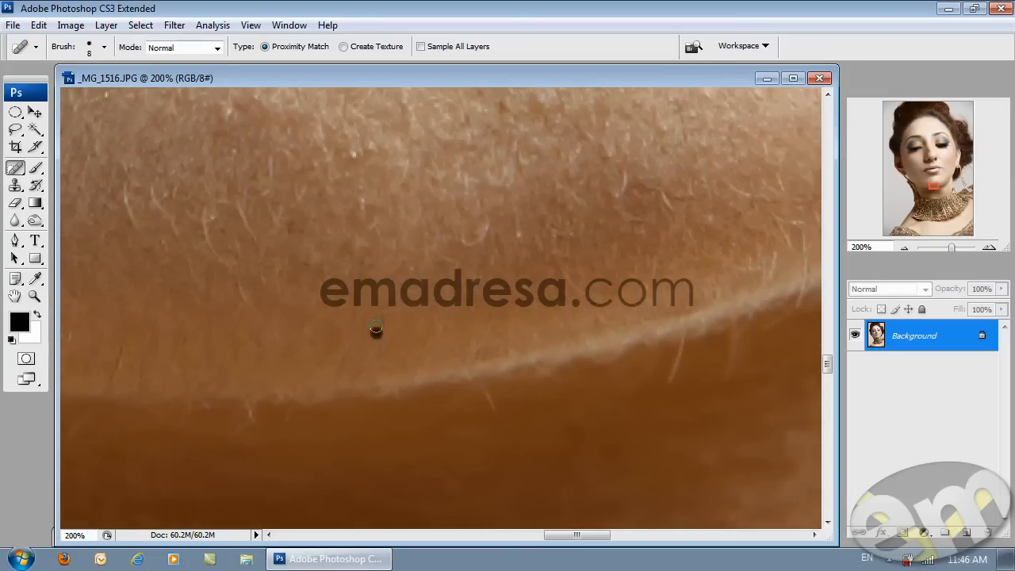
pyautogui.moveTo(354, 374); pyautogui.dragTo(344, 339)
# Heal the stray hairs hanging below the chin's edge over the shaded neck
pyautogui.moveTo(499, 379)
pyautogui.mouseDown()
pyautogui.moveTo(408, 370)
pyautogui.moveTo(382, 352)
pyautogui.mouseUp()
pyautogui.moveTo(449, 375); pyautogui.dragTo(381, 383)
pyautogui.moveTo(412, 366); pyautogui.dragTo(377, 341)
pyautogui.moveTo(478, 383)
pyautogui.mouseDown()
pyautogui.moveTo(406, 399)
pyautogui.moveTo(471, 333)
pyautogui.mouseUp()
pyautogui.moveTo(500, 343)
pyautogui.mouseDown()
pyautogui.moveTo(451, 380)
pyautogui.moveTo(405, 392)
pyautogui.mouseUp()
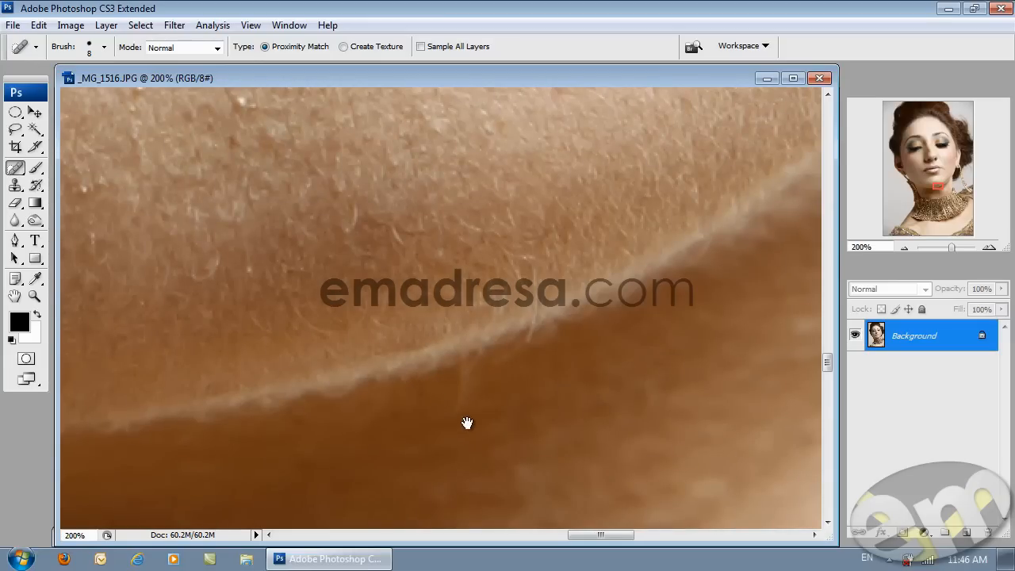
pyautogui.moveTo(453, 425); pyautogui.dragTo(465, 352)
pyautogui.moveTo(471, 389)
pyautogui.mouseDown()
pyautogui.moveTo(420, 464)
pyautogui.moveTo(420, 426)
pyautogui.moveTo(433, 438)
pyautogui.moveTo(450, 408)
pyautogui.mouseUp()
pyautogui.click(421, 464)
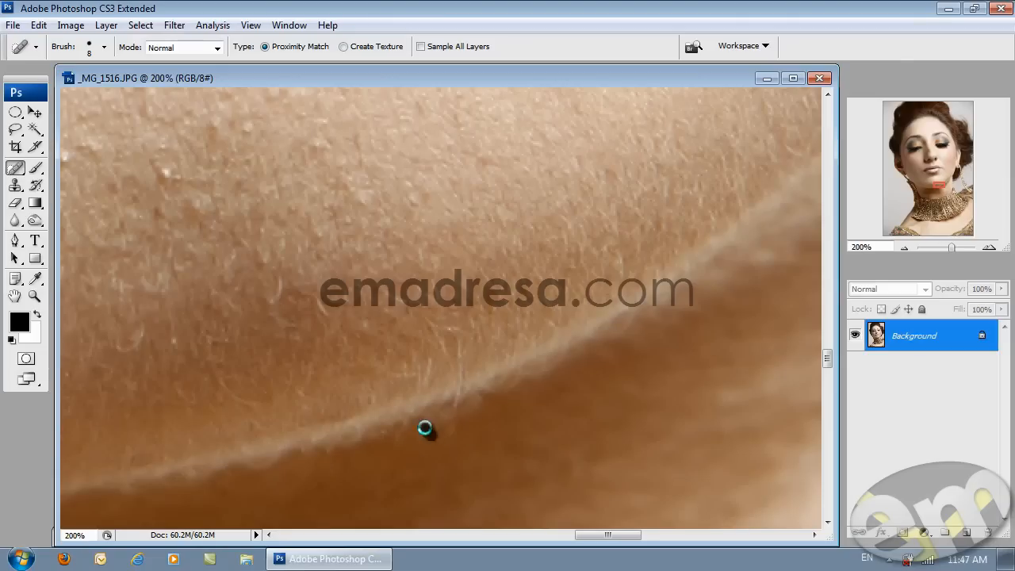
# Heal the light hairs crossing the jawline edge and the skin just above it
pyautogui.moveTo(480, 398)
pyautogui.mouseDown()
pyautogui.moveTo(452, 424)
pyautogui.moveTo(431, 369)
pyautogui.mouseUp()
pyautogui.moveTo(404, 403); pyautogui.dragTo(427, 402)
pyautogui.moveTo(415, 400)
pyautogui.mouseDown()
pyautogui.moveTo(438, 363)
pyautogui.moveTo(391, 405)
pyautogui.moveTo(444, 426)
pyautogui.moveTo(443, 412)
pyautogui.mouseUp()
pyautogui.moveTo(404, 363)
pyautogui.mouseDown()
pyautogui.moveTo(350, 332)
pyautogui.moveTo(373, 342)
pyautogui.moveTo(360, 320)
pyautogui.moveTo(507, 301)
pyautogui.mouseUp()
pyautogui.moveTo(340, 335); pyautogui.dragTo(418, 316)
# Heal the light hairs across the middle of the lower chin
pyautogui.moveTo(299, 350); pyautogui.dragTo(402, 394)
pyautogui.click(292, 375)
pyautogui.moveTo(269, 365); pyautogui.dragTo(330, 367)
pyautogui.moveTo(324, 407)
pyautogui.mouseDown()
pyautogui.moveTo(303, 367)
pyautogui.moveTo(225, 331)
pyautogui.mouseUp()
pyautogui.click(252, 346)
pyautogui.moveTo(266, 451); pyautogui.dragTo(308, 389)
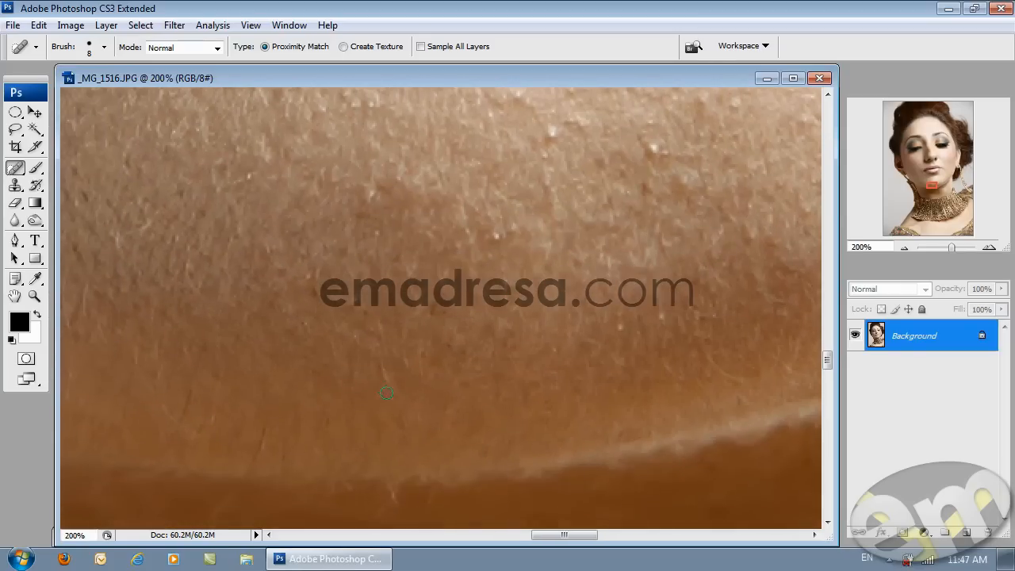
# Heal the fine light and dark hairs on the shaded side of the lower chin
pyautogui.moveTo(400, 371); pyautogui.dragTo(385, 354)
pyautogui.moveTo(287, 395); pyautogui.dragTo(338, 353)
pyautogui.moveTo(304, 428)
pyautogui.mouseDown()
pyautogui.moveTo(315, 403)
pyautogui.moveTo(337, 400)
pyautogui.moveTo(306, 349)
pyautogui.moveTo(315, 312)
pyautogui.mouseUp()
pyautogui.moveTo(274, 349); pyautogui.dragTo(387, 351)
pyautogui.moveTo(252, 379); pyautogui.dragTo(264, 364)
pyautogui.moveTo(491, 396); pyautogui.dragTo(245, 314)
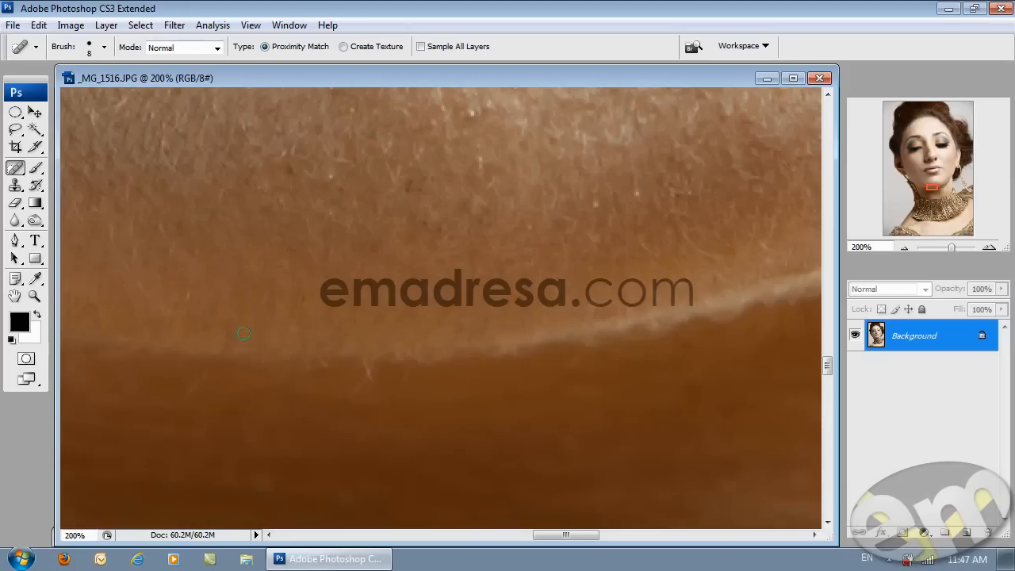
pyautogui.moveTo(231, 307); pyautogui.dragTo(191, 280)
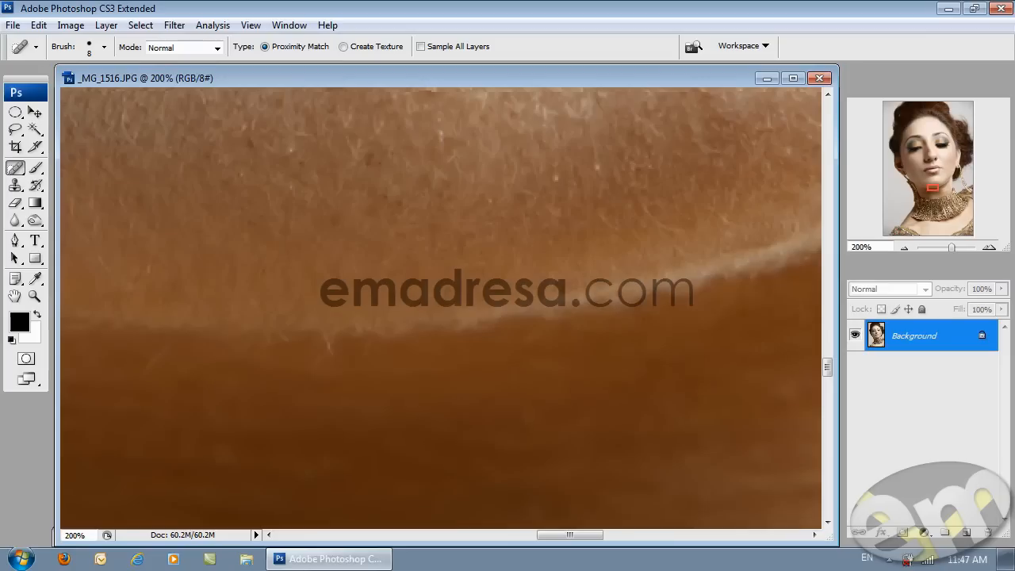
# Heal the small hairs sticking out beneath the chin's edge and a mark on the skin above it
pyautogui.moveTo(323, 340); pyautogui.dragTo(324, 341)
pyautogui.moveTo(254, 359); pyautogui.dragTo(303, 383)
pyautogui.moveTo(492, 370); pyautogui.dragTo(302, 410)
pyautogui.moveTo(377, 320)
pyautogui.mouseDown()
pyautogui.moveTo(337, 284)
pyautogui.moveTo(286, 295)
pyautogui.mouseUp()
pyautogui.click(250, 293)
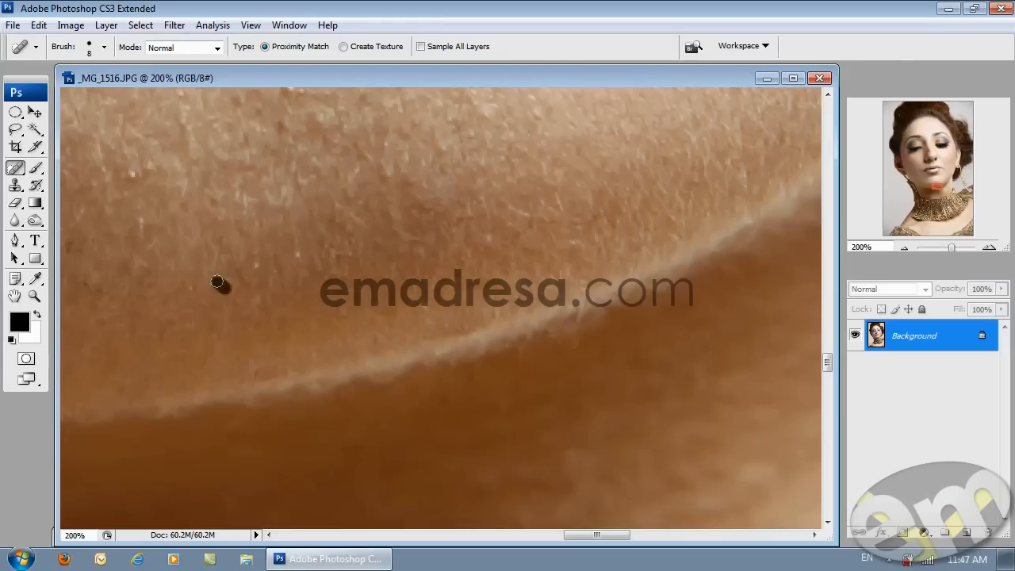
# Heal the last stray hairs along the bright jawline edge toward the lit side of the neck
pyautogui.moveTo(402, 284); pyautogui.dragTo(309, 301)
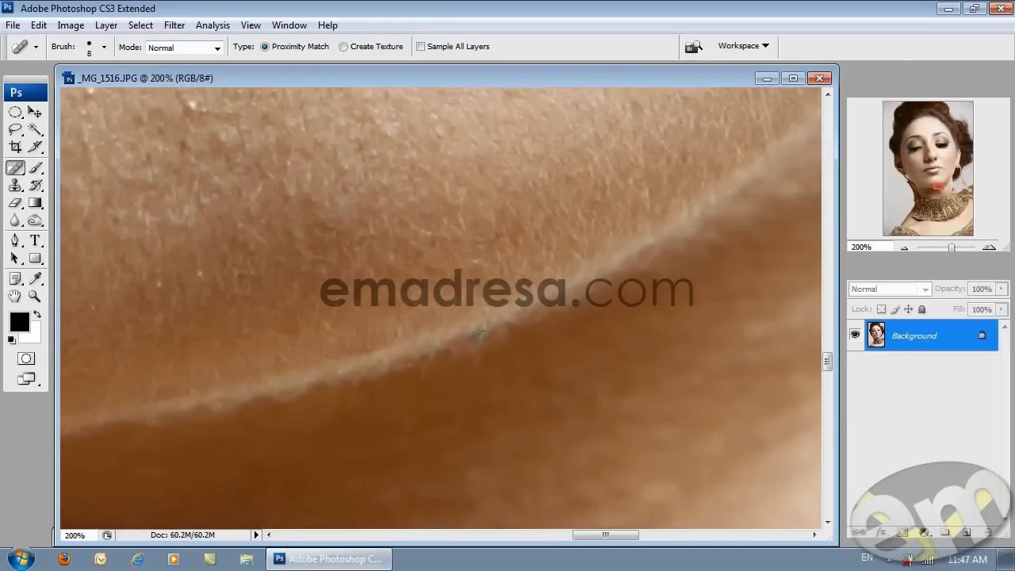
pyautogui.moveTo(480, 336); pyautogui.dragTo(443, 352)
pyautogui.moveTo(417, 314); pyautogui.dragTo(282, 376)
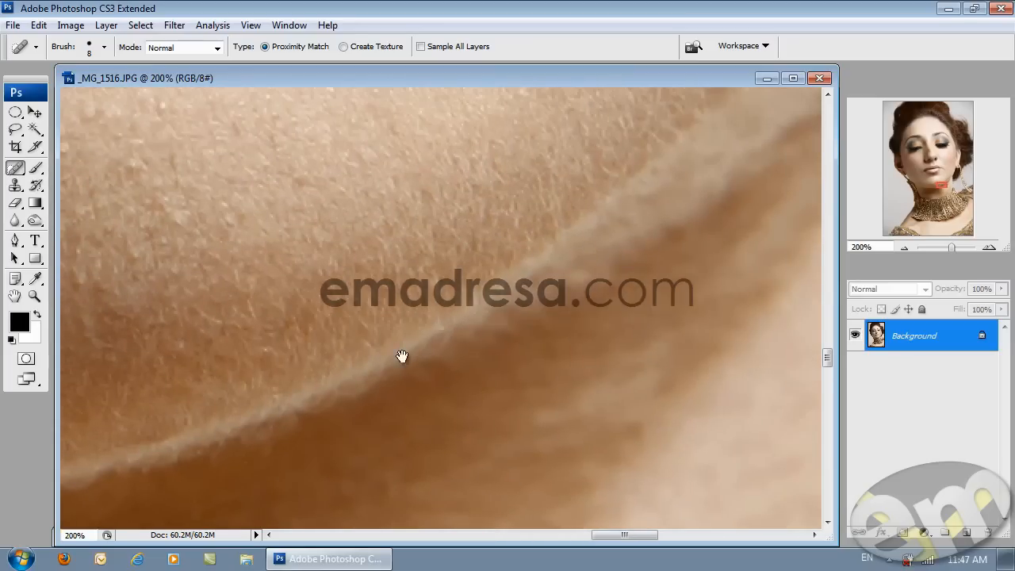
pyautogui.moveTo(448, 333); pyautogui.dragTo(376, 360)
pyautogui.moveTo(165, 351)
pyautogui.mouseDown()
pyautogui.moveTo(272, 379)
pyautogui.moveTo(313, 362)
pyautogui.moveTo(357, 321)
pyautogui.mouseUp()
# Review the healed chin and the rest of the face in a wider view
pyautogui.click(34, 297)
pyautogui.keyDown('alt'); pyautogui.click(370, 314); pyautogui.keyUp('alt')
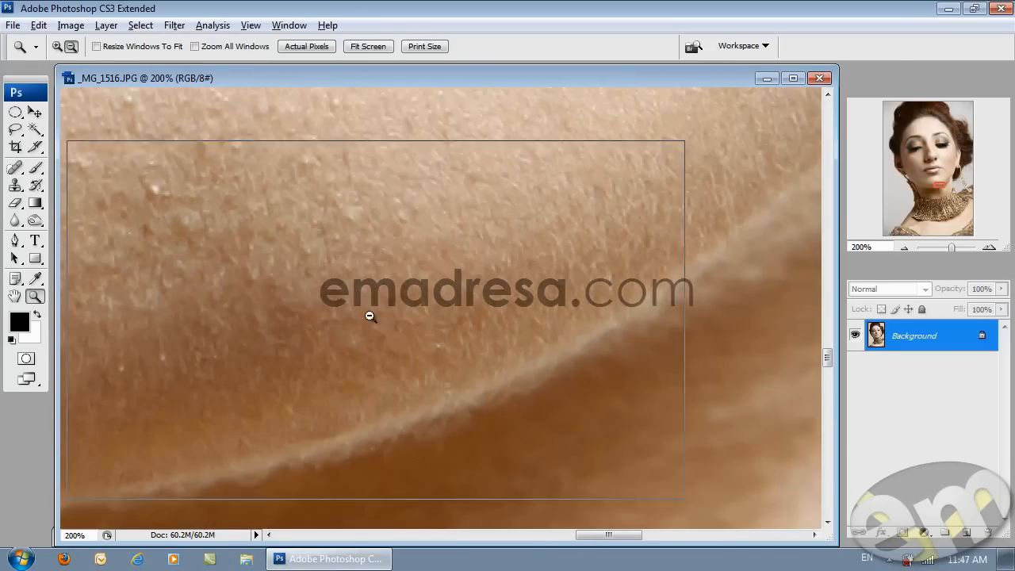
pyautogui.keyDown('alt'); pyautogui.click(356, 312); pyautogui.keyUp('alt')
pyautogui.keyDown('alt'); pyautogui.click(412, 297); pyautogui.keyUp('alt')
pyautogui.scroll(5, 491, 272)
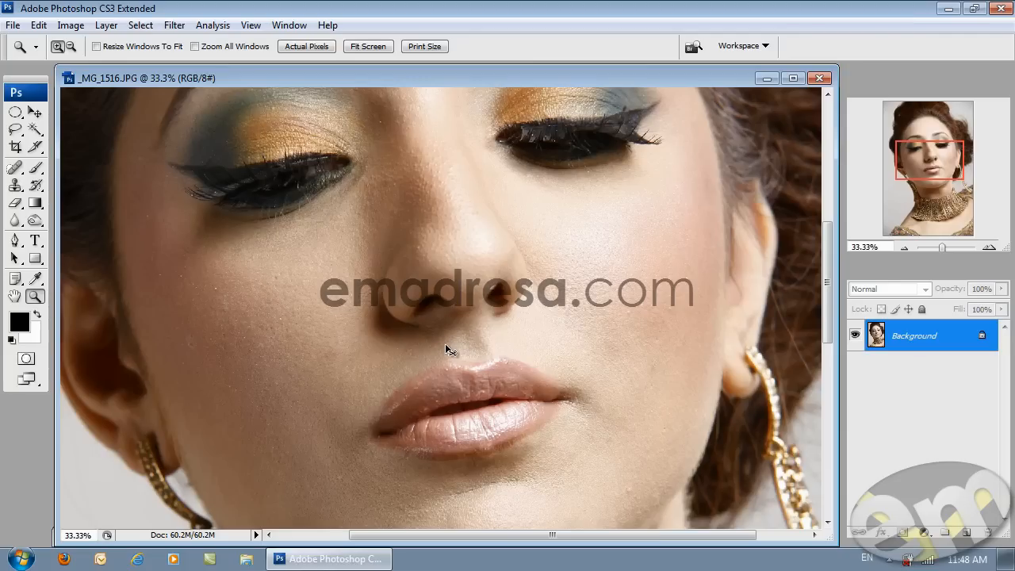
# Create a new document and paste the copied portrait into it
pyautogui.hotkey('ctrl', 'n')
pyautogui.press('Return')
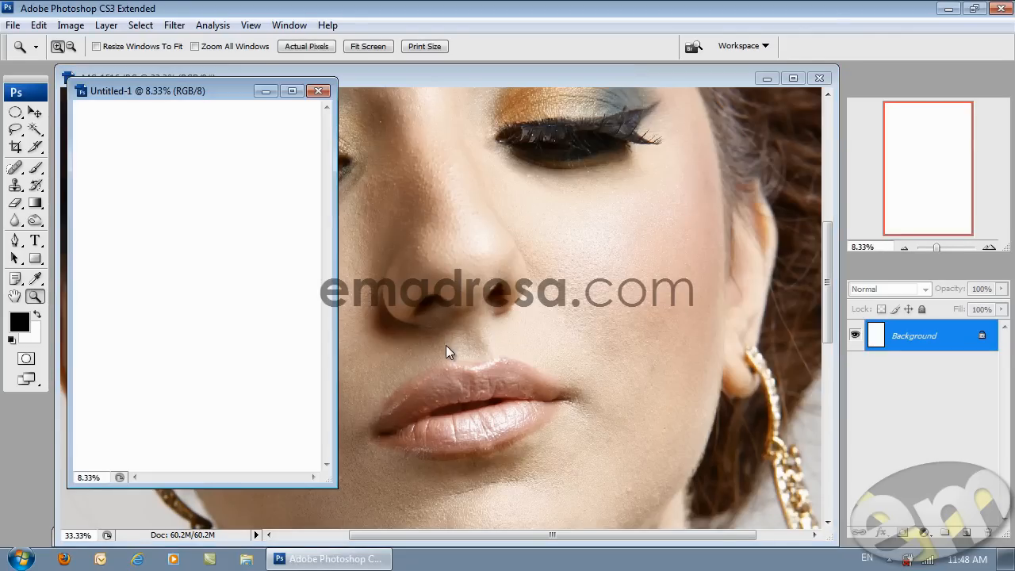
pyautogui.hotkey('ctrl', 'v')
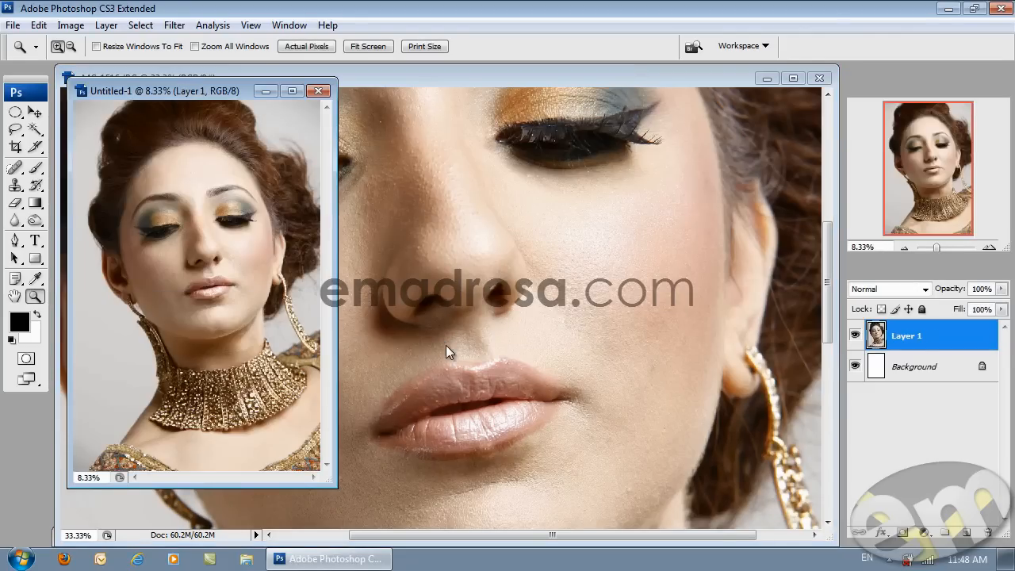
# Close the retouched _MG_1516.JPG without saving its changes and open the original file again
pyautogui.click(711, 75)
pyautogui.doubleClick(711, 75)
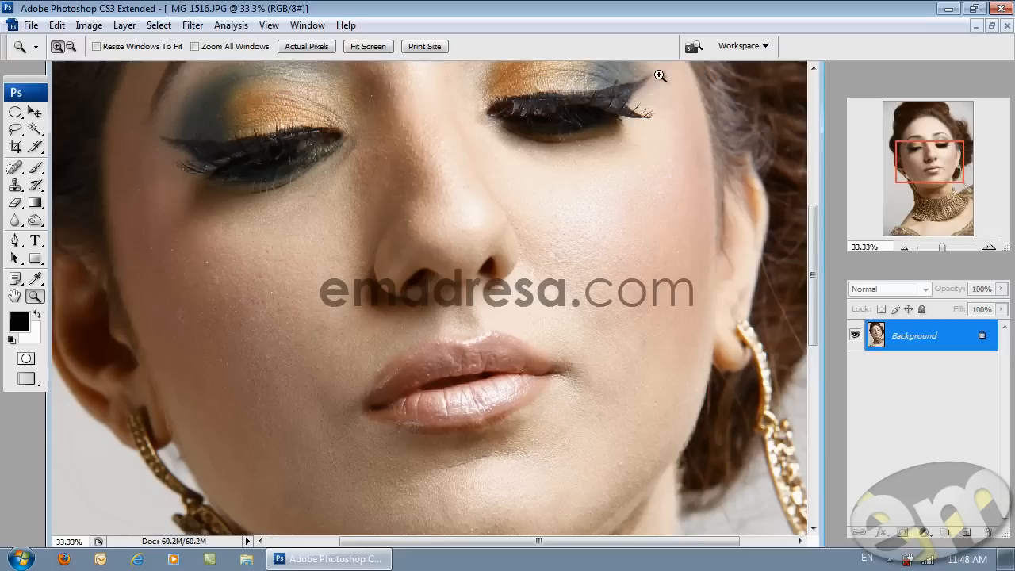
pyautogui.click(991, 26)
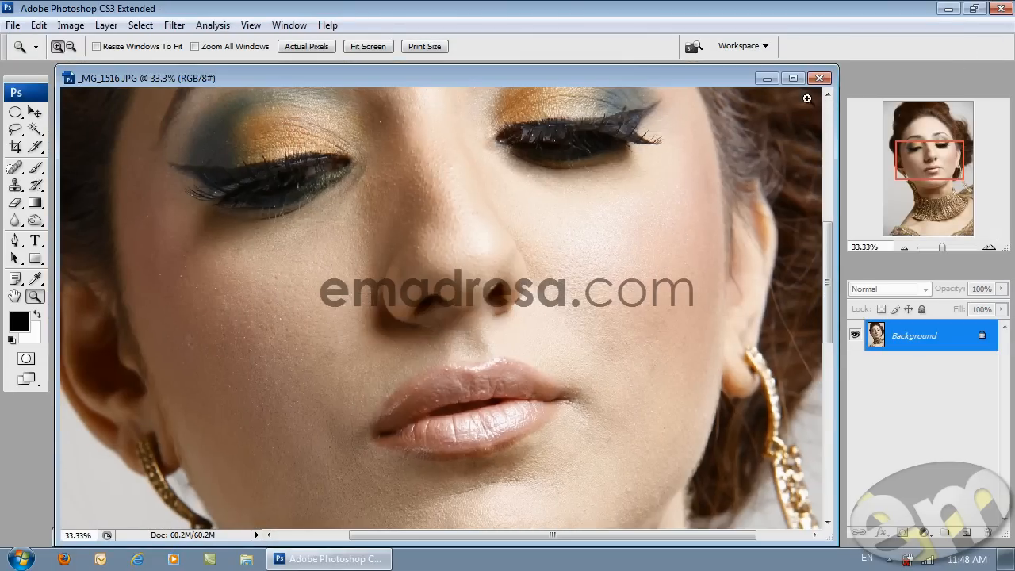
pyautogui.click(820, 78)
pyautogui.click(525, 225)
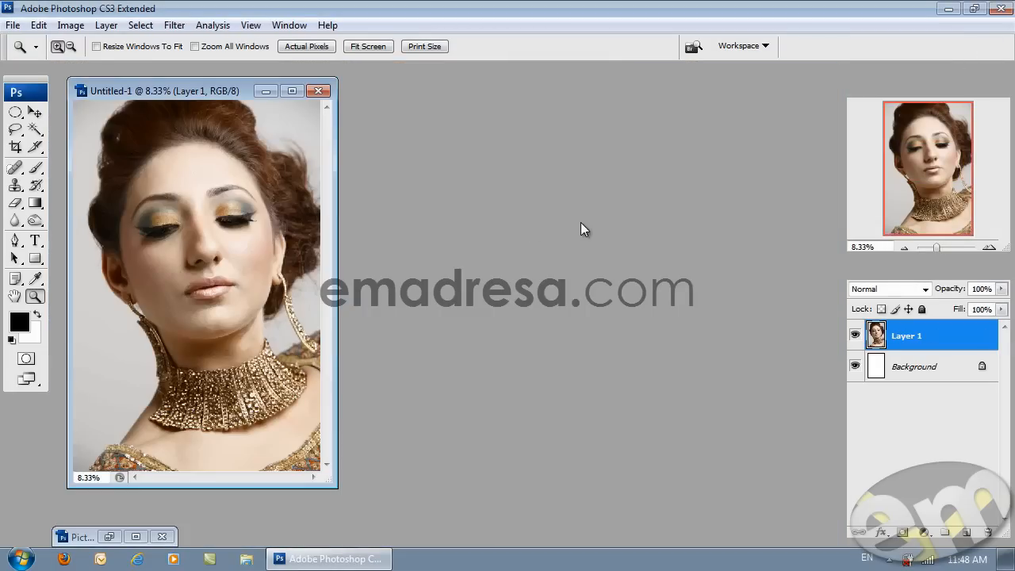
pyautogui.doubleClick(581, 223)
pyautogui.click(526, 157)
pyautogui.click(217, 154)
pyautogui.click(706, 522)
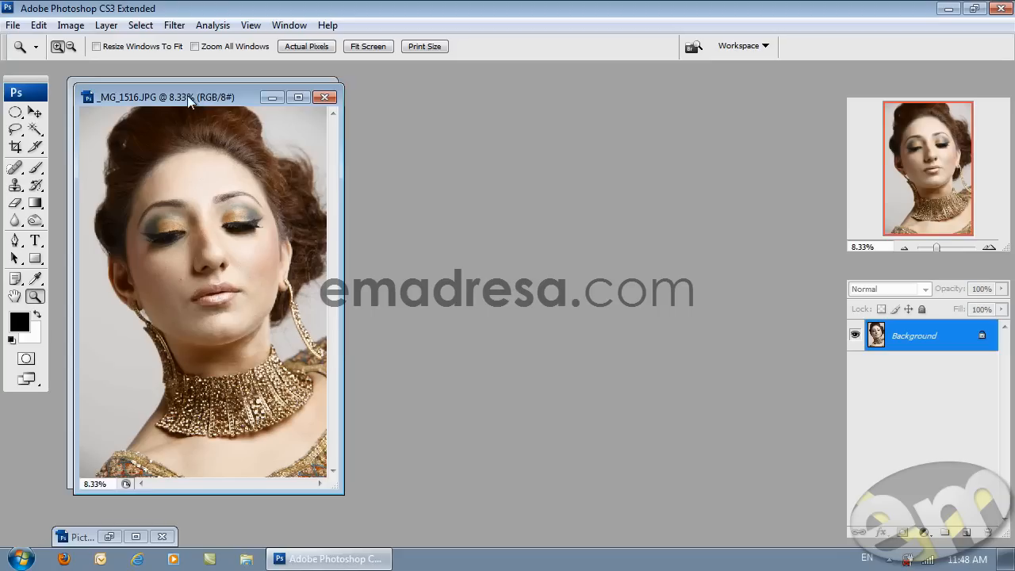
# Place the original and the retouched copy side by side and enlarge both document windows to show the whole portrait
pyautogui.moveTo(188, 96); pyautogui.dragTo(474, 84)
pyautogui.moveTo(649, 95); pyautogui.dragTo(660, 82)
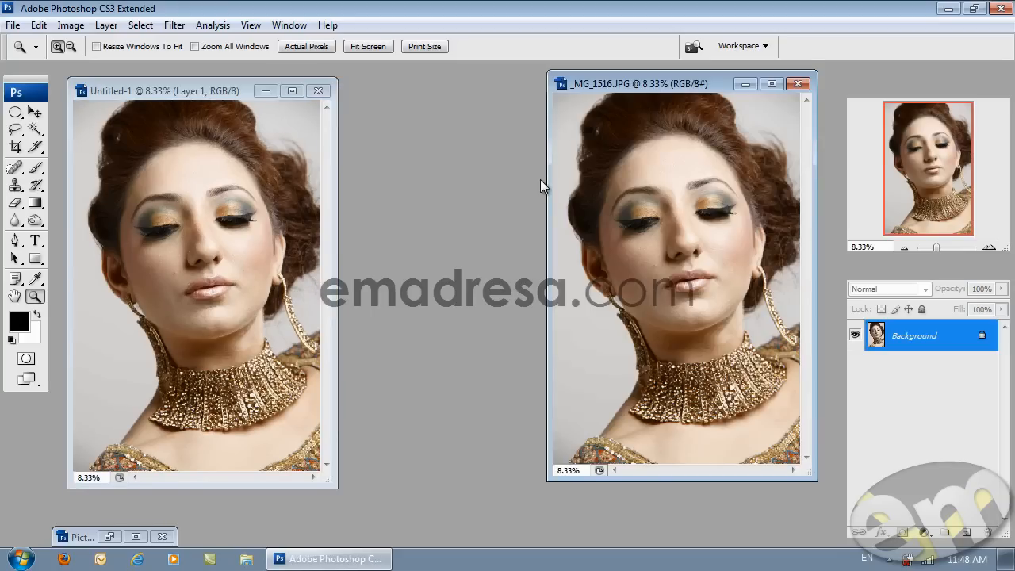
pyautogui.moveTo(550, 175); pyautogui.dragTo(453, 175)
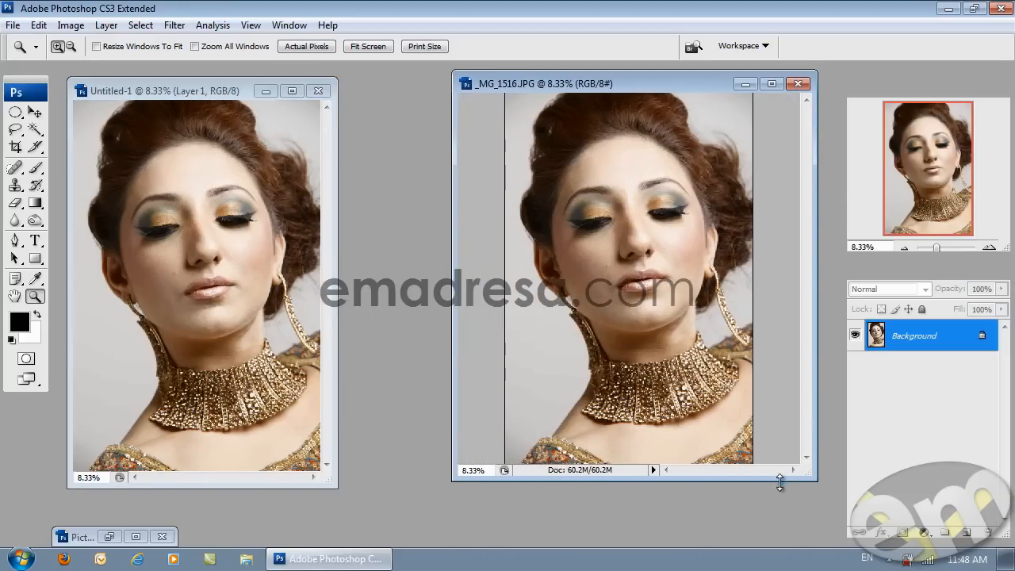
pyautogui.moveTo(790, 477); pyautogui.dragTo(798, 544)
pyautogui.moveTo(194, 80)
pyautogui.mouseDown()
pyautogui.moveTo(178, 84)
pyautogui.moveTo(178, 68)
pyautogui.mouseUp()
pyautogui.moveTo(323, 215); pyautogui.dragTo(455, 232)
pyautogui.moveTo(337, 478); pyautogui.dragTo(338, 544)
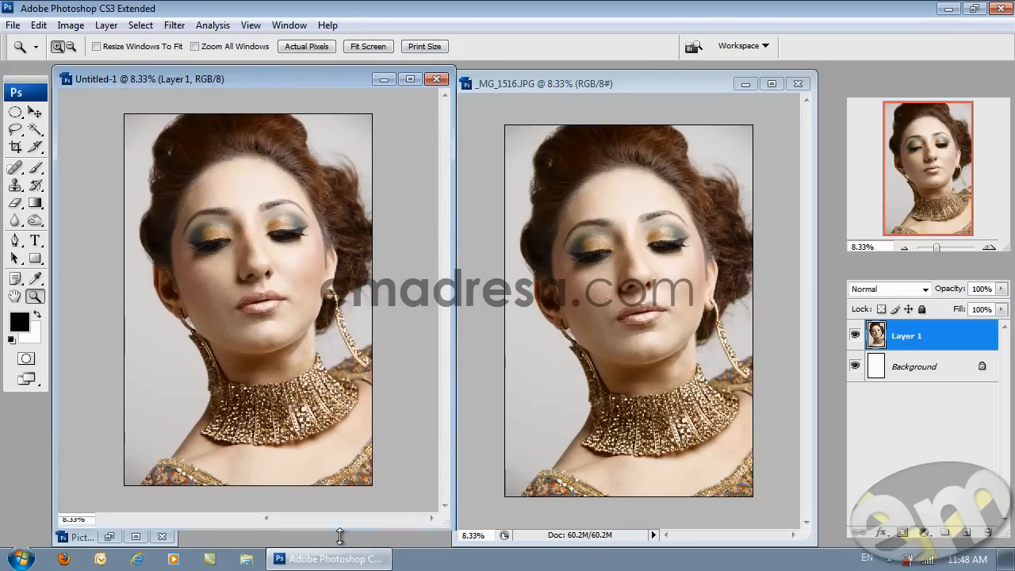
# Display both portraits at 100% and compare the lips and the skin around the mouth
pyautogui.click(303, 46)
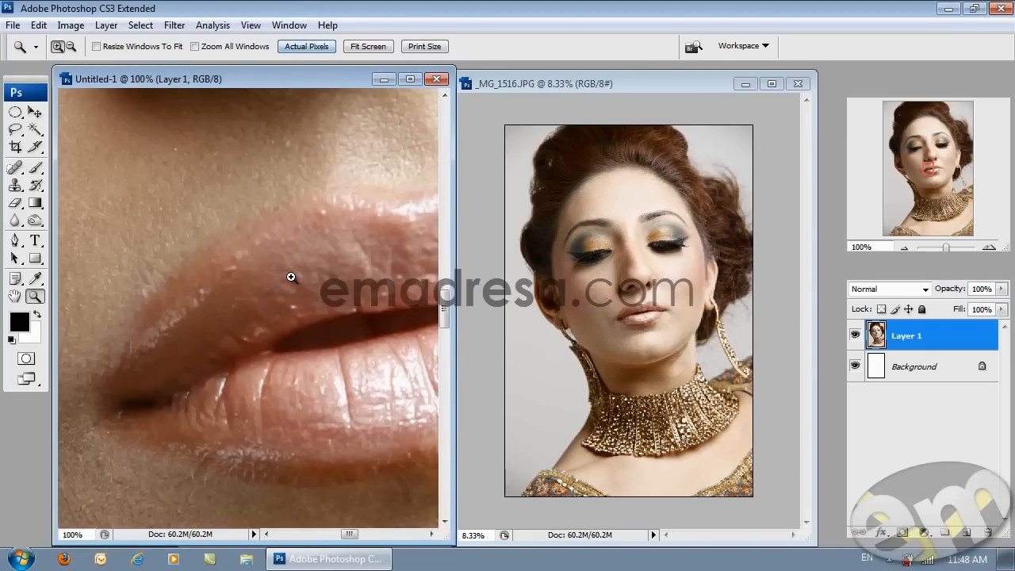
pyautogui.click(620, 83)
pyautogui.click(306, 46)
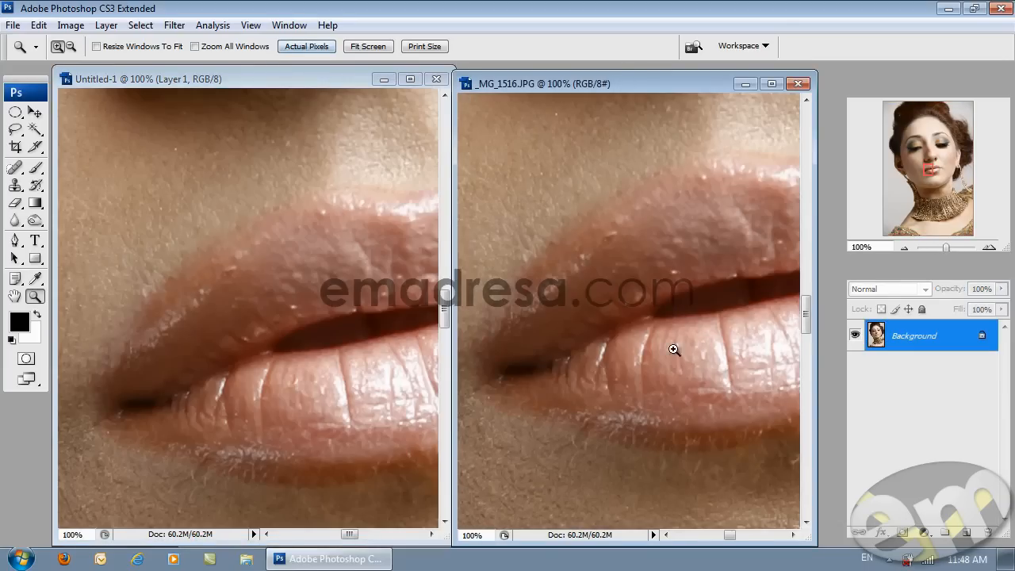
pyautogui.moveTo(730, 538); pyautogui.dragTo(733, 537)
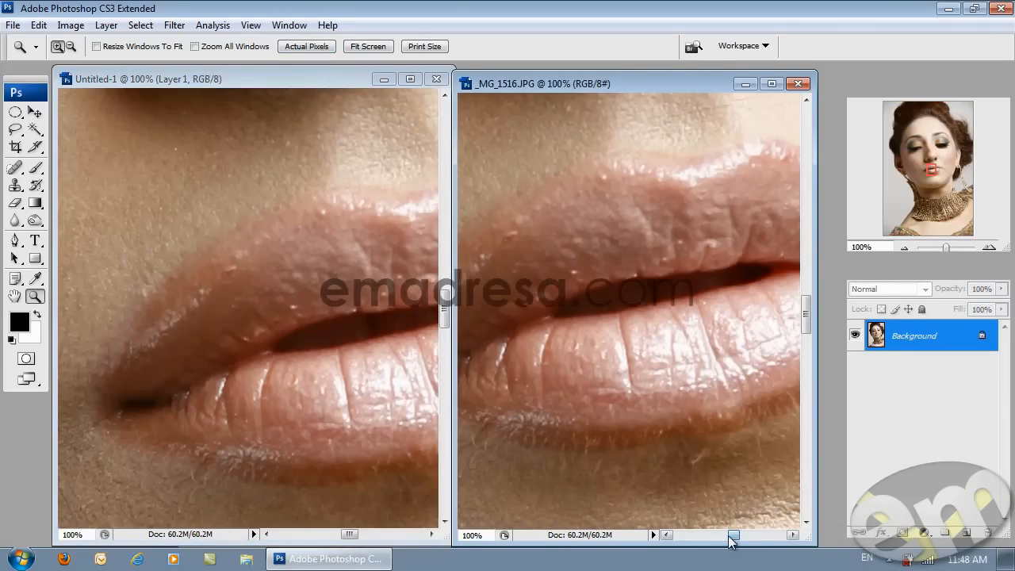
pyautogui.moveTo(350, 534); pyautogui.dragTo(352, 536)
pyautogui.scroll(-6, 259, 426)
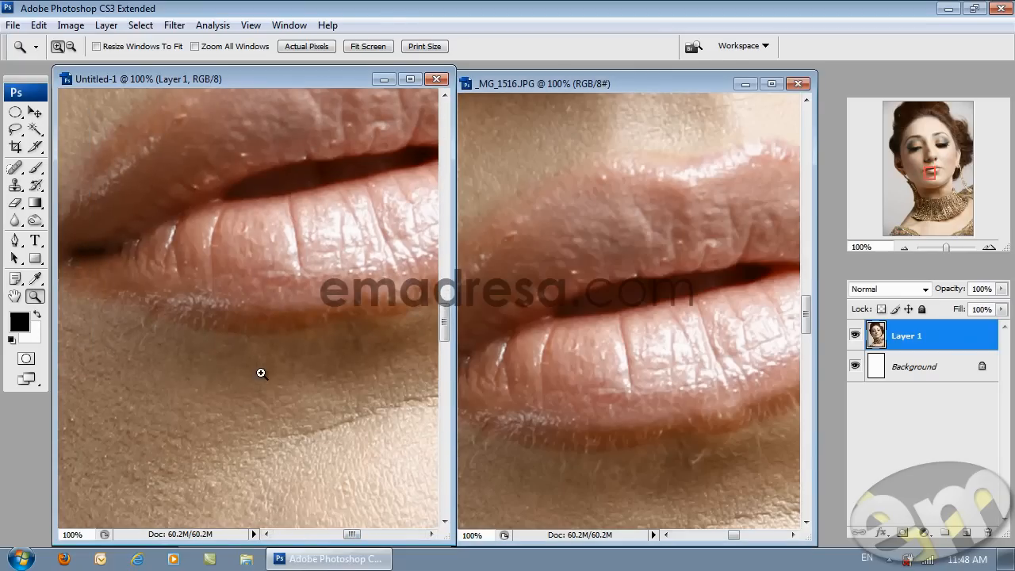
pyautogui.scroll(1, 261, 374)
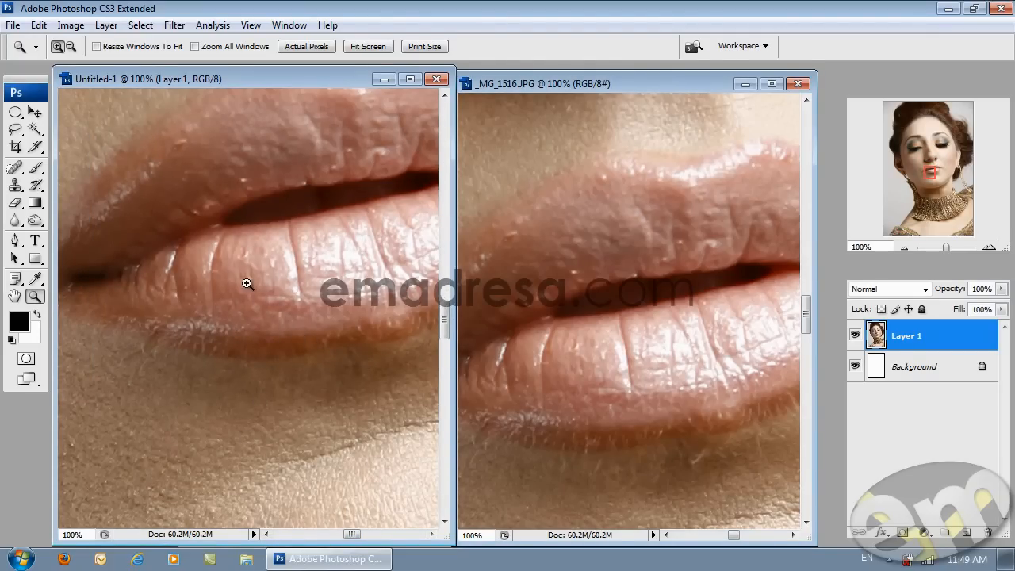
# Compare the retouched shaded cheek with the same blemished area of the original at 100%
pyautogui.moveTo(246, 282); pyautogui.dragTo(317, 357)
pyautogui.moveTo(166, 302); pyautogui.dragTo(272, 362)
pyautogui.moveTo(221, 290); pyautogui.dragTo(364, 418)
pyautogui.click(646, 243)
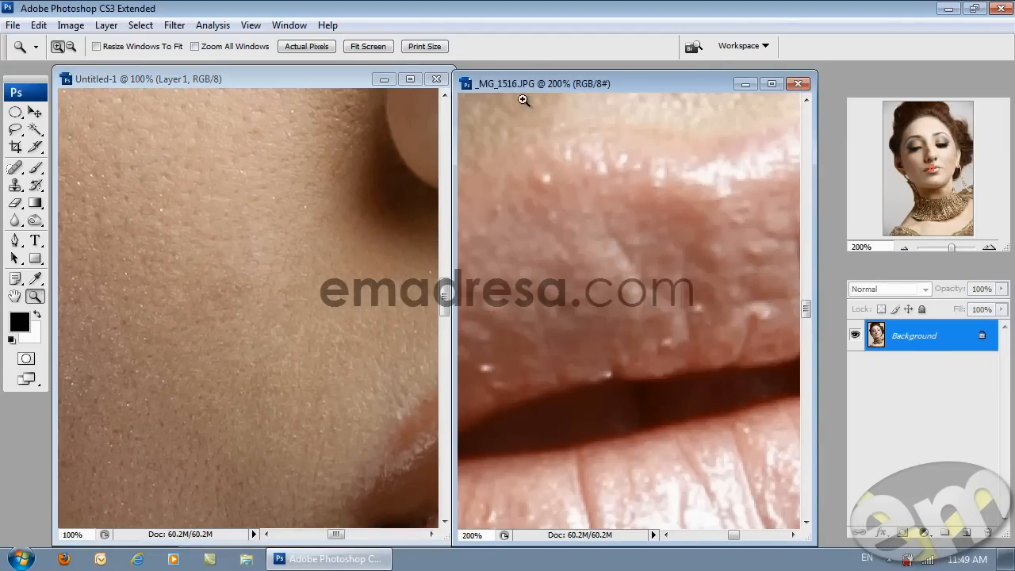
pyautogui.keyDown('alt'); pyautogui.click(668, 280); pyautogui.keyUp('alt')
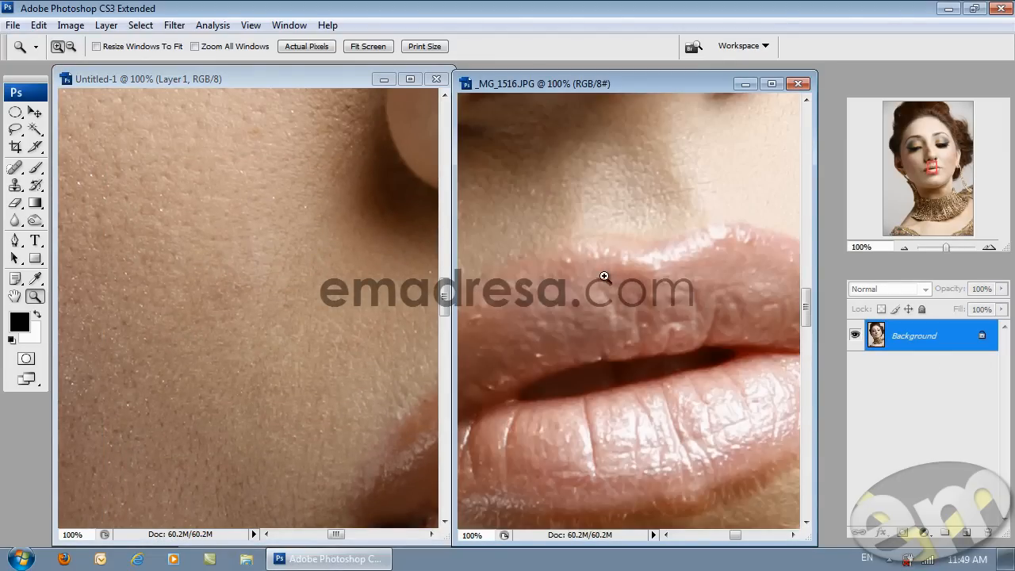
pyautogui.moveTo(560, 263); pyautogui.dragTo(834, 379)
pyautogui.moveTo(547, 373); pyautogui.dragTo(680, 307)
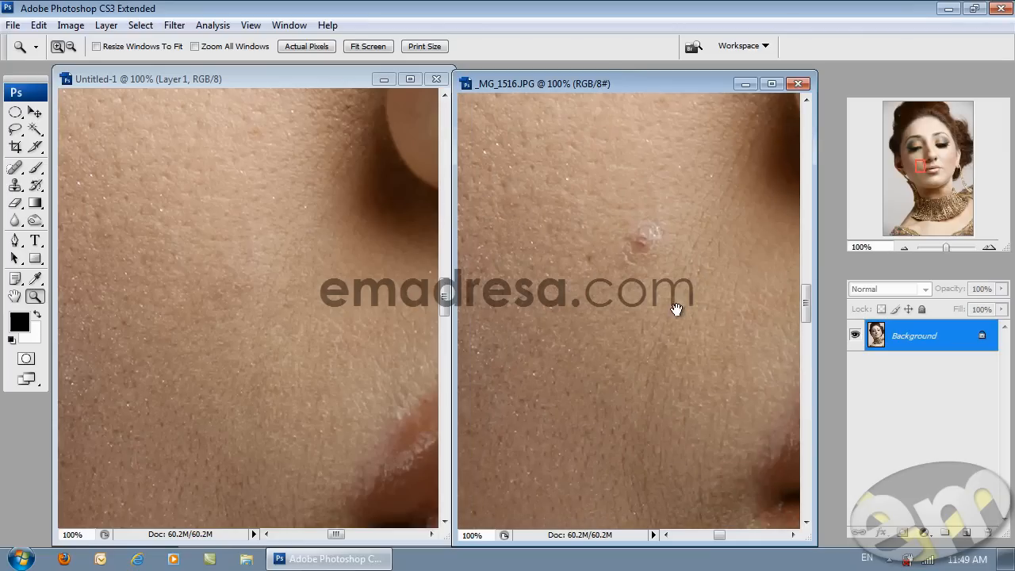
pyautogui.click(287, 309)
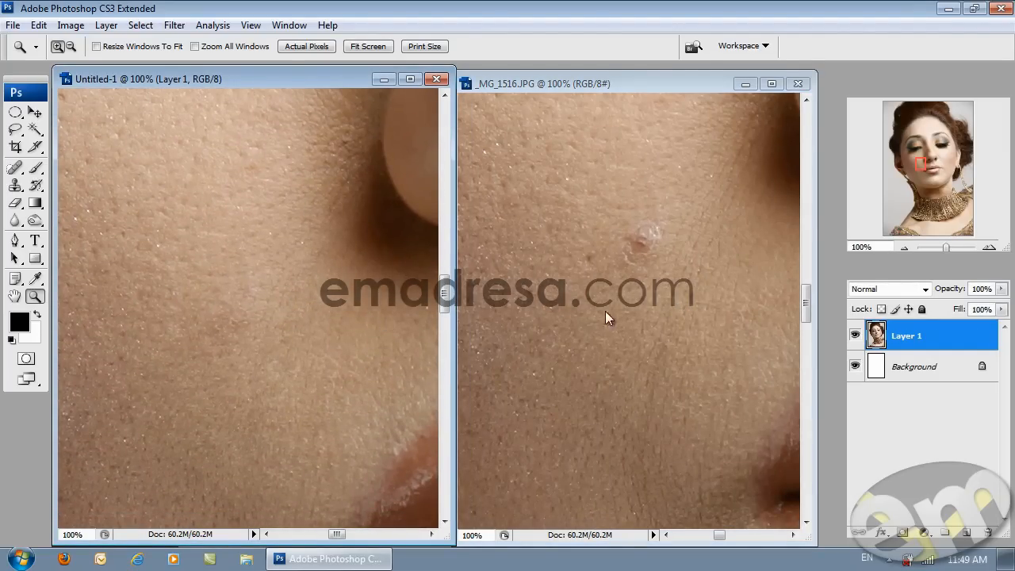
pyautogui.click(656, 302)
# Compare the smile line between the nostril and the lit cheek in both documents
pyautogui.moveTo(707, 280); pyautogui.dragTo(701, 369)
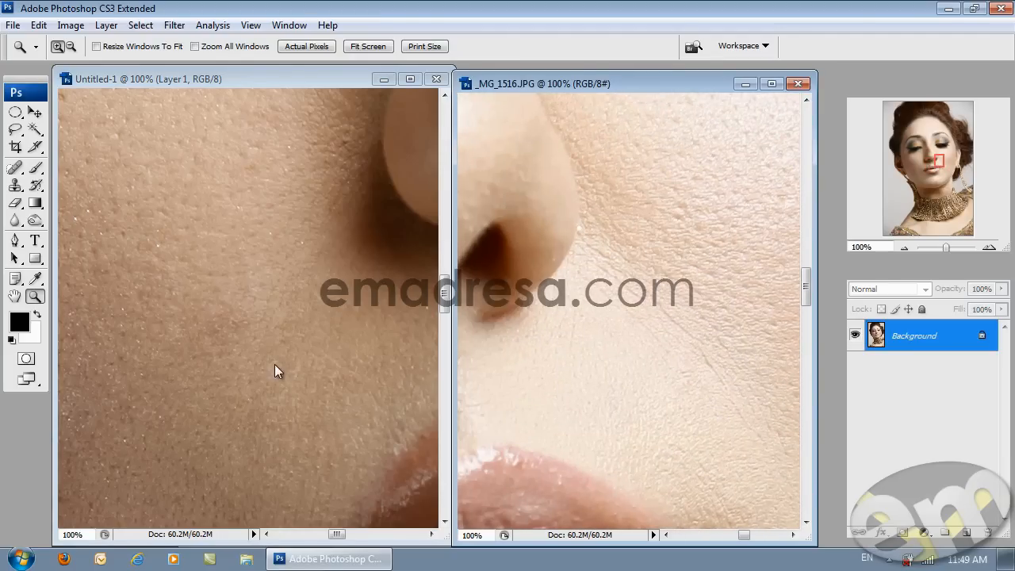
pyautogui.click(370, 354)
pyautogui.moveTo(345, 340); pyautogui.dragTo(224, 387)
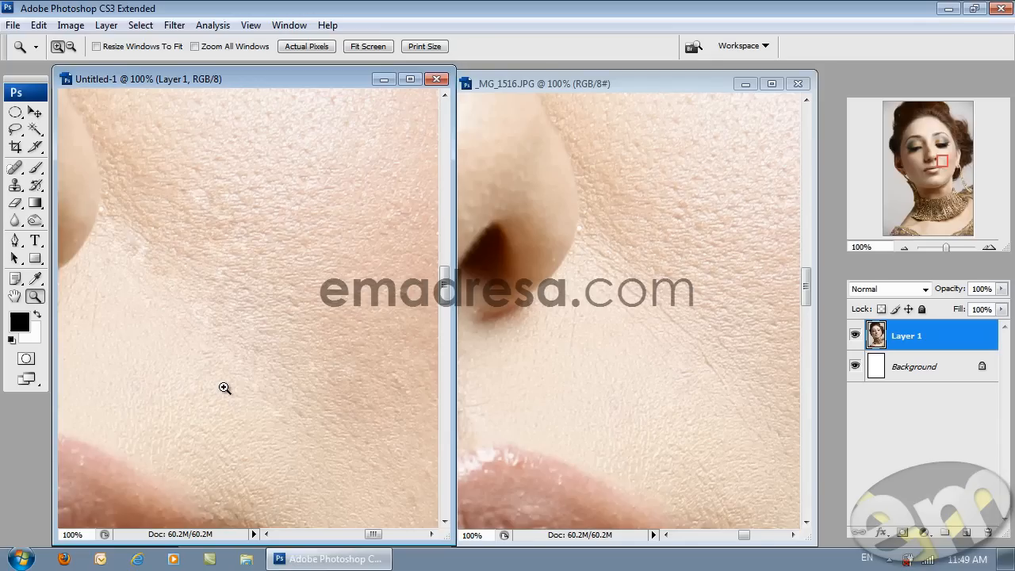
# Compare the skin under the shaded eye in the retouched copy and the original
pyautogui.moveTo(204, 310); pyautogui.dragTo(424, 436)
pyautogui.moveTo(87, 341); pyautogui.dragTo(270, 360)
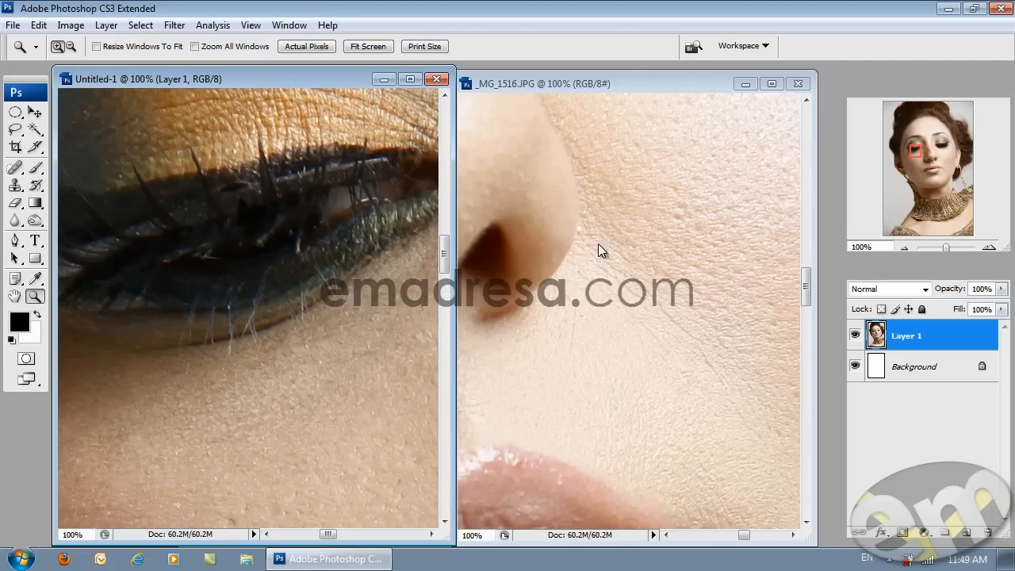
pyautogui.moveTo(598, 244); pyautogui.dragTo(646, 301)
pyautogui.moveTo(484, 206); pyautogui.dragTo(642, 320)
pyautogui.moveTo(492, 261); pyautogui.dragTo(693, 349)
pyautogui.moveTo(476, 328); pyautogui.dragTo(620, 330)
pyautogui.moveTo(560, 349); pyautogui.dragTo(638, 344)
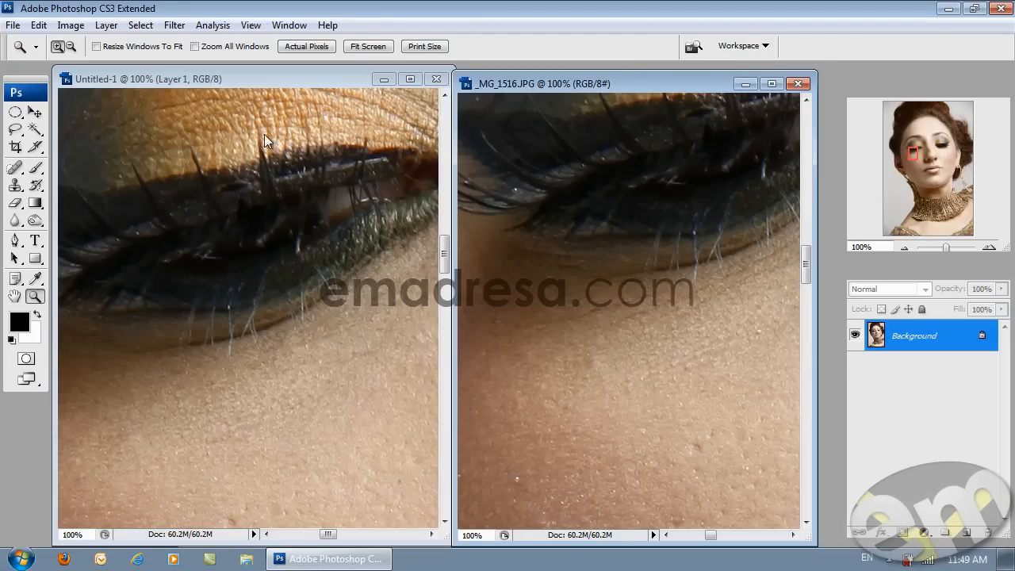
# Widen the retouched copy's window, view the lower lashes at 200%, and heal the outer end of the crease beneath them
pyautogui.click(256, 75)
pyautogui.moveTo(449, 265); pyautogui.dragTo(774, 270)
pyautogui.moveTo(397, 306); pyautogui.dragTo(435, 243)
pyautogui.click(408, 288)
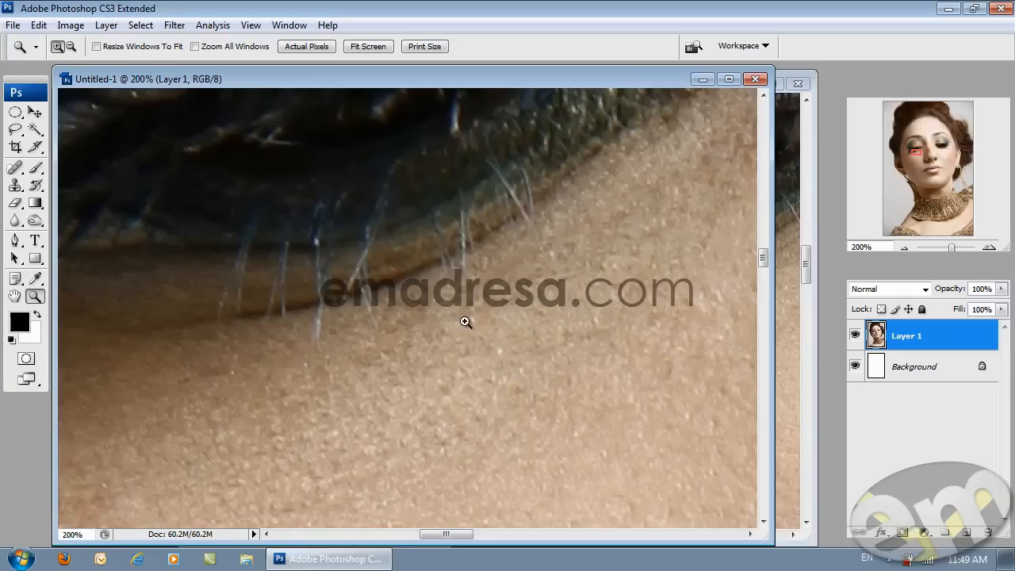
pyautogui.click(14, 167)
pyautogui.moveTo(209, 317); pyautogui.dragTo(160, 321)
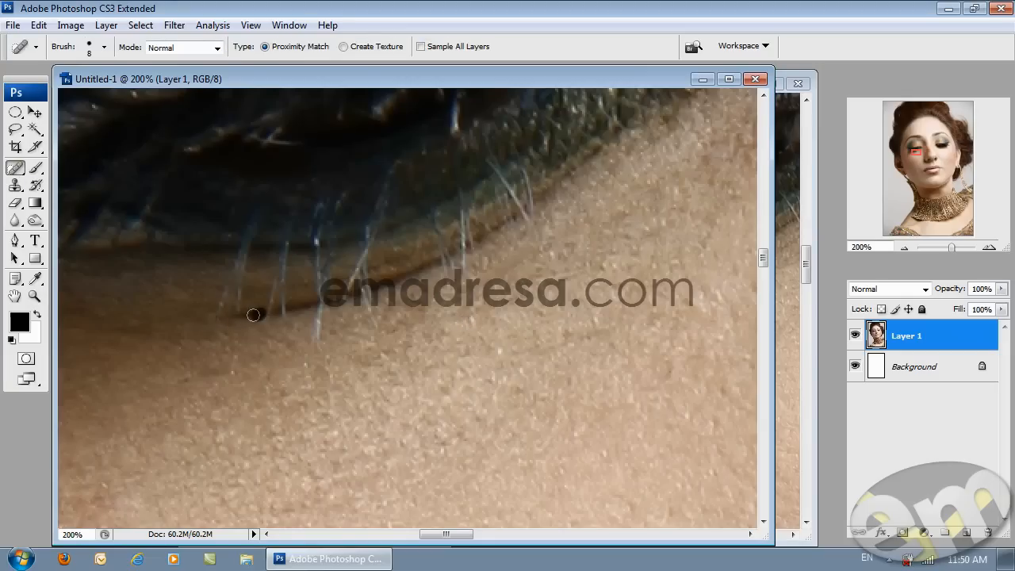
pyautogui.moveTo(278, 341)
pyautogui.mouseDown()
pyautogui.moveTo(244, 360)
pyautogui.moveTo(192, 361)
pyautogui.mouseUp()
pyautogui.moveTo(381, 290); pyautogui.dragTo(259, 353)
# Heal the inner part of the dark crease under the lower lashes, on the side toward the nose
pyautogui.moveTo(349, 258)
pyautogui.mouseDown()
pyautogui.moveTo(396, 228)
pyautogui.moveTo(375, 240)
pyautogui.moveTo(434, 296)
pyautogui.moveTo(403, 316)
pyautogui.moveTo(451, 252)
pyautogui.moveTo(449, 281)
pyautogui.mouseUp()
pyautogui.click(392, 230)
pyautogui.click(376, 238)
pyautogui.click(377, 243)
pyautogui.moveTo(323, 341)
pyautogui.mouseDown()
pyautogui.moveTo(443, 287)
pyautogui.moveTo(486, 250)
pyautogui.mouseUp()
pyautogui.moveTo(332, 345)
pyautogui.mouseDown()
pyautogui.moveTo(317, 328)
pyautogui.moveTo(372, 314)
pyautogui.mouseUp()
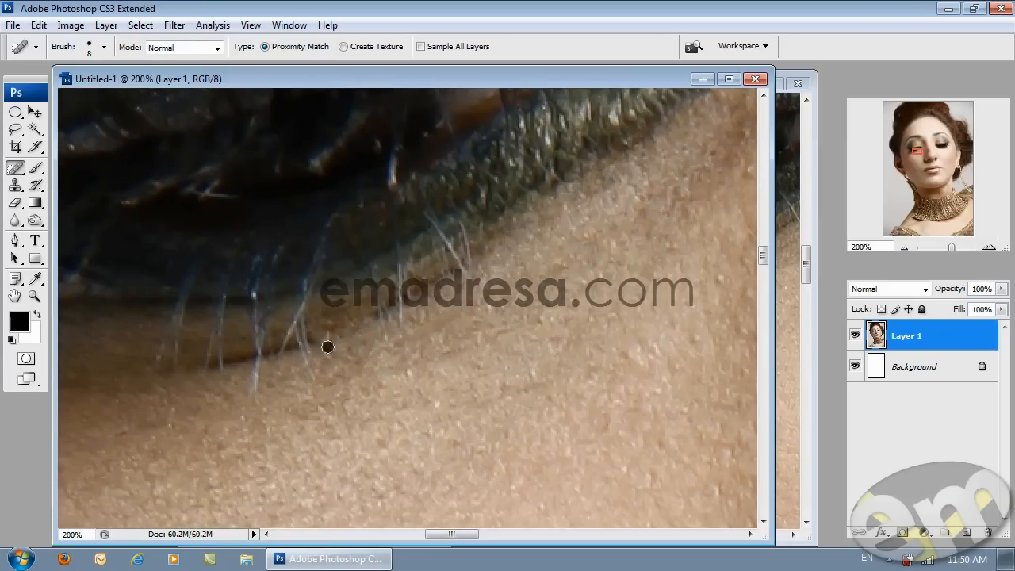
# Heal the dark crease between the outer lower lashes, up to the longest lash
pyautogui.moveTo(310, 324); pyautogui.dragTo(341, 312)
pyautogui.moveTo(351, 346)
pyautogui.mouseDown()
pyautogui.moveTo(417, 360)
pyautogui.moveTo(395, 364)
pyautogui.moveTo(425, 345)
pyautogui.mouseUp()
pyautogui.click(384, 333)
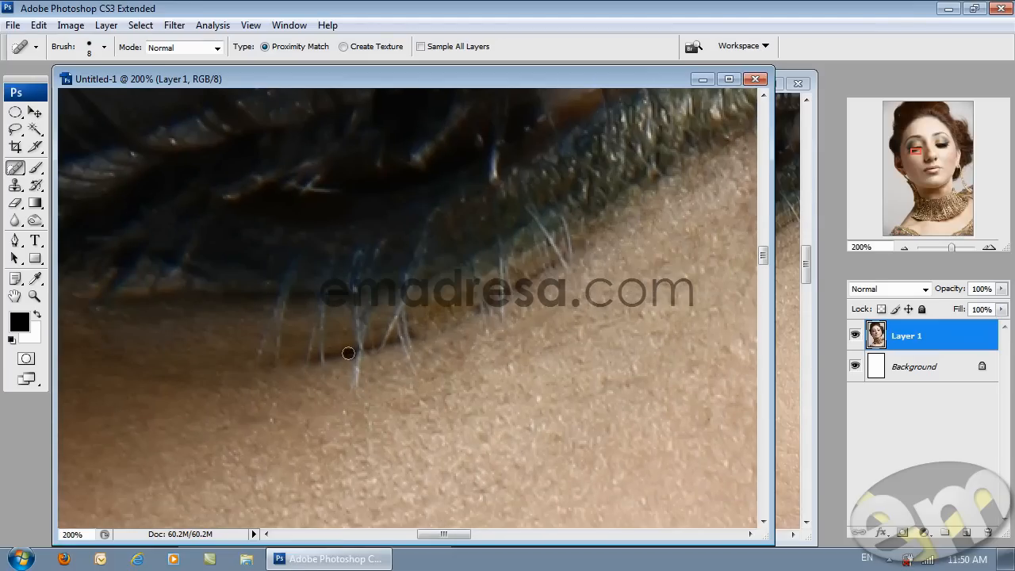
pyautogui.moveTo(331, 357)
pyautogui.mouseDown()
pyautogui.moveTo(316, 386)
pyautogui.moveTo(320, 376)
pyautogui.moveTo(272, 374)
pyautogui.mouseUp()
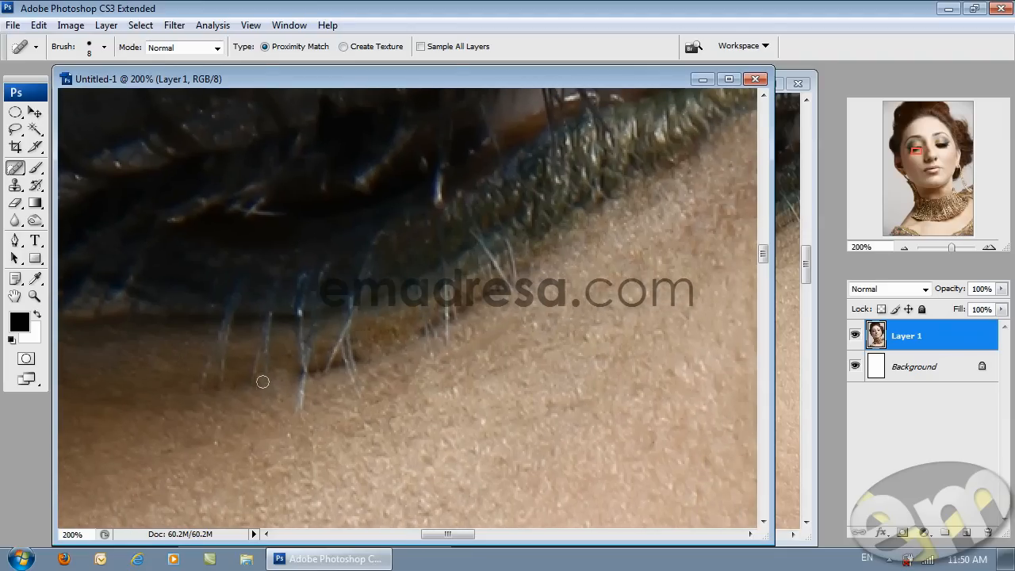
pyautogui.moveTo(339, 365)
pyautogui.mouseDown()
pyautogui.moveTo(247, 375)
pyautogui.moveTo(306, 380)
pyautogui.mouseUp()
# Heal the dark edge and spots beneath the short lower lashes toward the eye's inner corner
pyautogui.click(362, 337)
pyautogui.moveTo(362, 337); pyautogui.dragTo(347, 346)
pyautogui.moveTo(397, 317); pyautogui.dragTo(390, 333)
pyautogui.moveTo(467, 288); pyautogui.dragTo(426, 346)
pyautogui.moveTo(513, 271)
pyautogui.mouseDown()
pyautogui.moveTo(471, 301)
pyautogui.moveTo(502, 310)
pyautogui.moveTo(449, 324)
pyautogui.mouseUp()
pyautogui.moveTo(377, 372)
pyautogui.mouseDown()
pyautogui.moveTo(431, 340)
pyautogui.moveTo(448, 300)
pyautogui.mouseUp()
pyautogui.moveTo(431, 333); pyautogui.dragTo(465, 310)
pyautogui.click(498, 273)
pyautogui.click(496, 268)
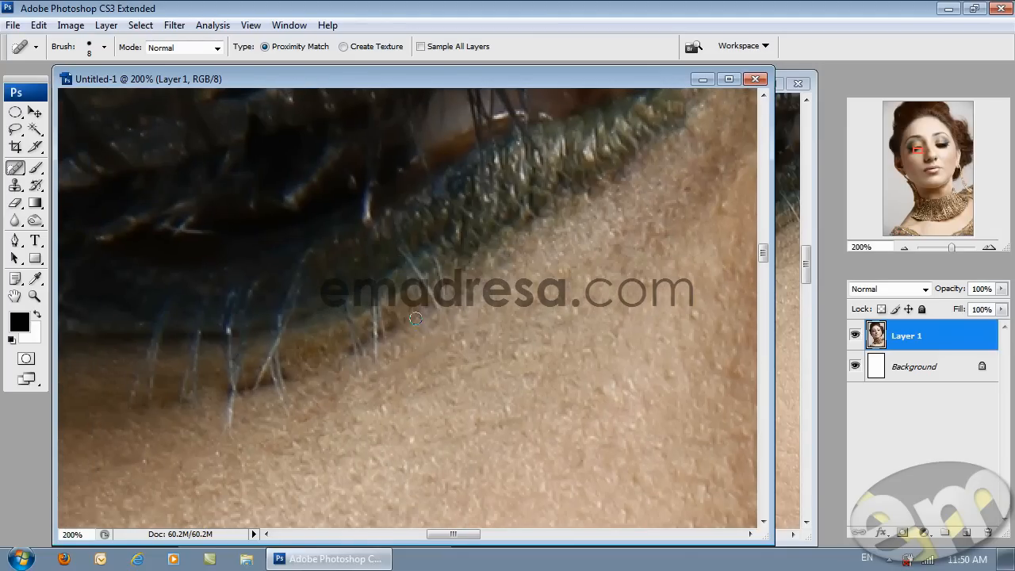
# Smooth the remaining dark spots around the inner lash tips and back toward the crossed lashes with spot healing
pyautogui.moveTo(398, 334); pyautogui.dragTo(447, 301)
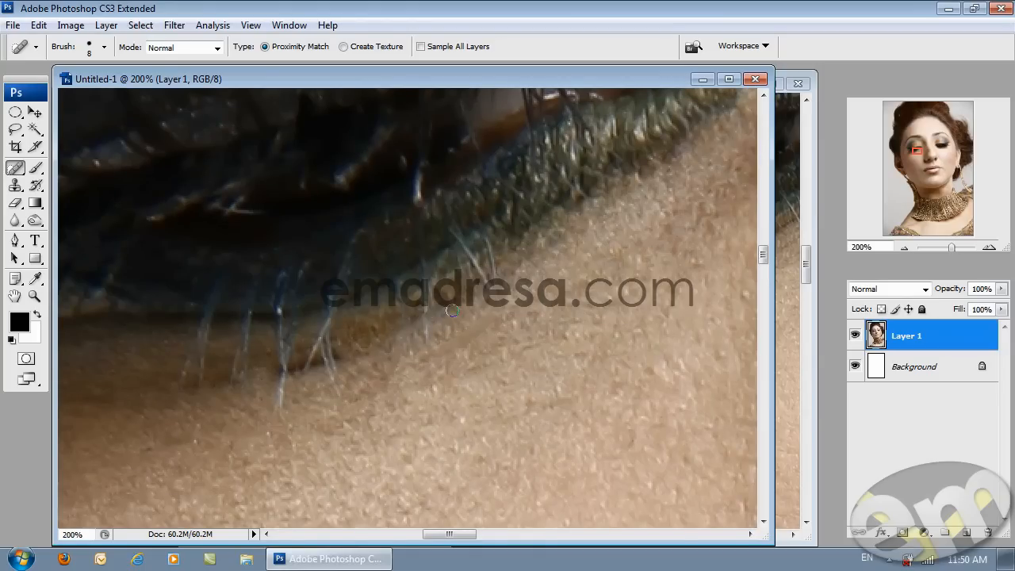
pyautogui.click(437, 315)
pyautogui.click(414, 308)
pyautogui.click(397, 342)
pyautogui.moveTo(360, 358)
pyautogui.mouseDown()
pyautogui.moveTo(452, 362)
pyautogui.moveTo(489, 342)
pyautogui.mouseUp()
pyautogui.click(469, 335)
pyautogui.click(470, 337)
pyautogui.click(470, 332)
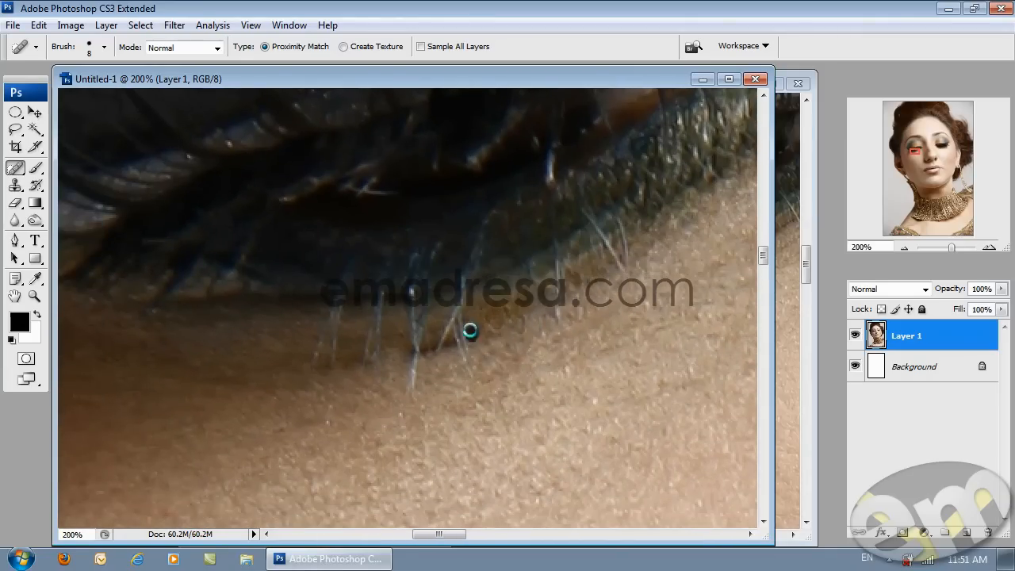
# Heal the last piece of dark crease between the longest lower lash and the crossed lashes beside it
pyautogui.moveTo(449, 384); pyautogui.dragTo(512, 379)
pyautogui.click(472, 337)
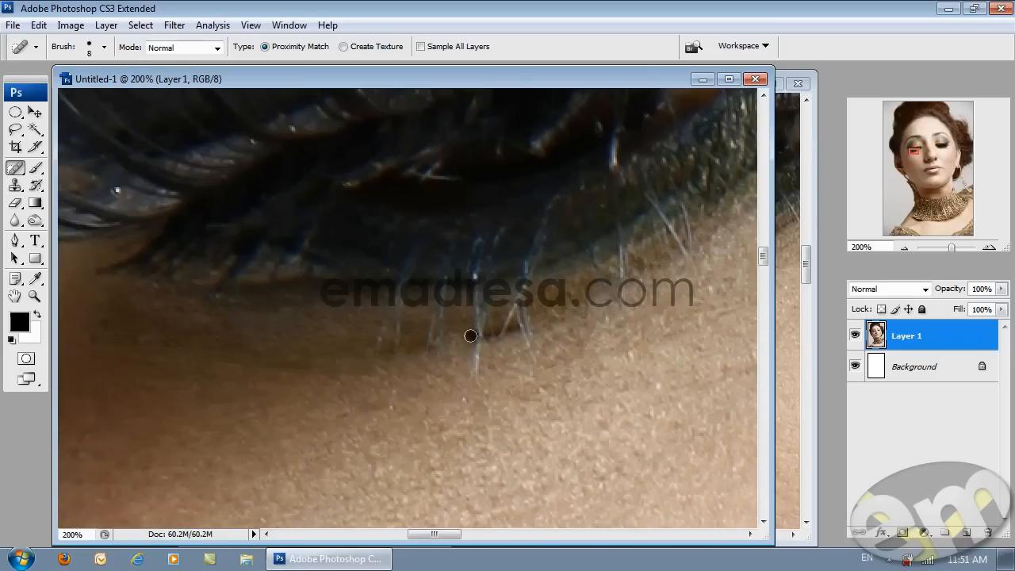
pyautogui.moveTo(490, 383); pyautogui.dragTo(452, 402)
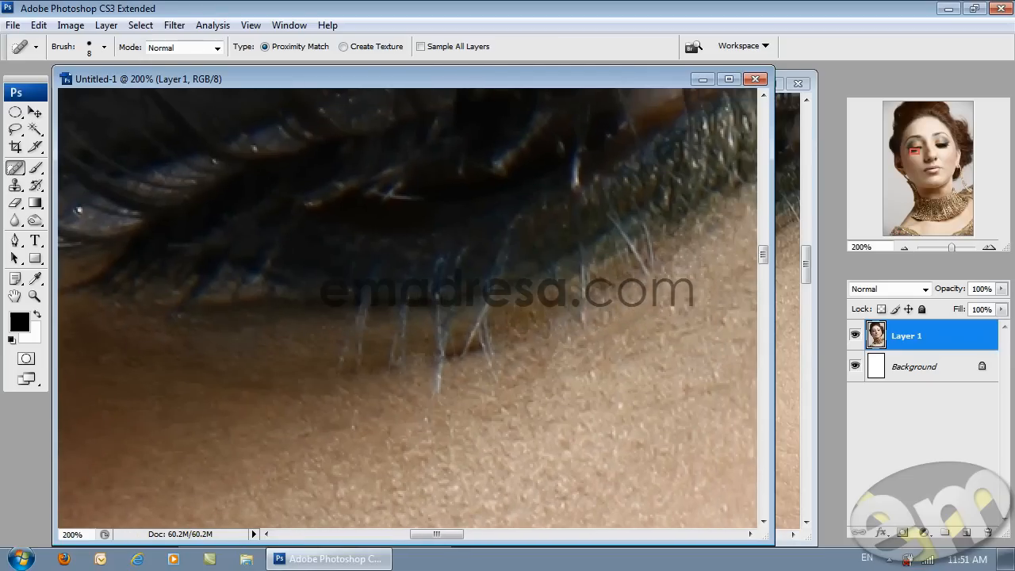
pyautogui.moveTo(448, 358)
pyautogui.mouseDown()
pyautogui.moveTo(481, 350)
pyautogui.moveTo(468, 350)
pyautogui.mouseUp()
pyautogui.click(449, 351)
pyautogui.moveTo(491, 384); pyautogui.dragTo(363, 389)
# Narrow the copy's window and compare its healed under-eye area with the original at 100%
pyautogui.click(34, 296)
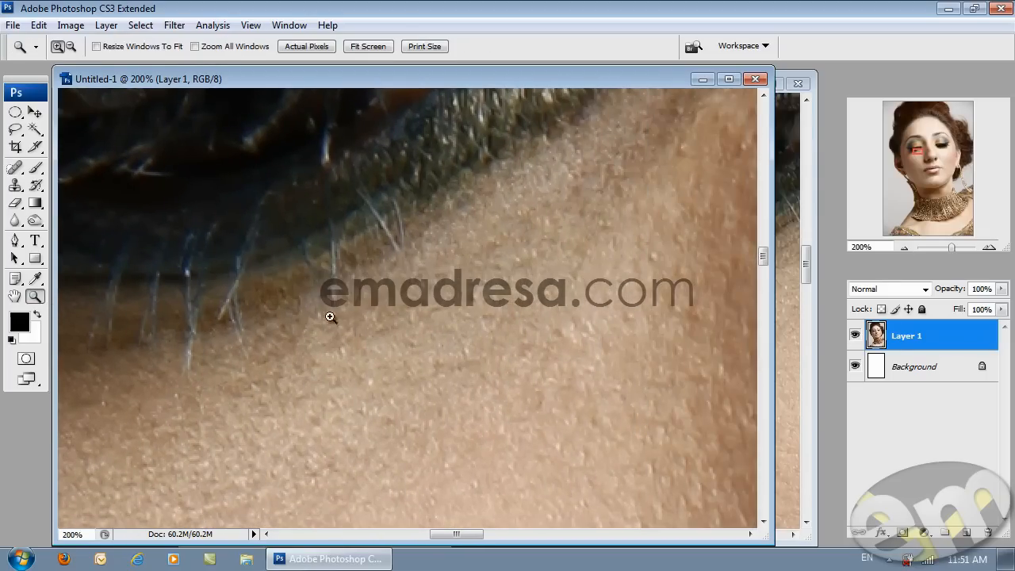
pyautogui.keyDown('alt'); pyautogui.click(312, 312); pyautogui.keyUp('alt')
pyautogui.keyDown('alt'); pyautogui.click(313, 311); pyautogui.keyUp('alt')
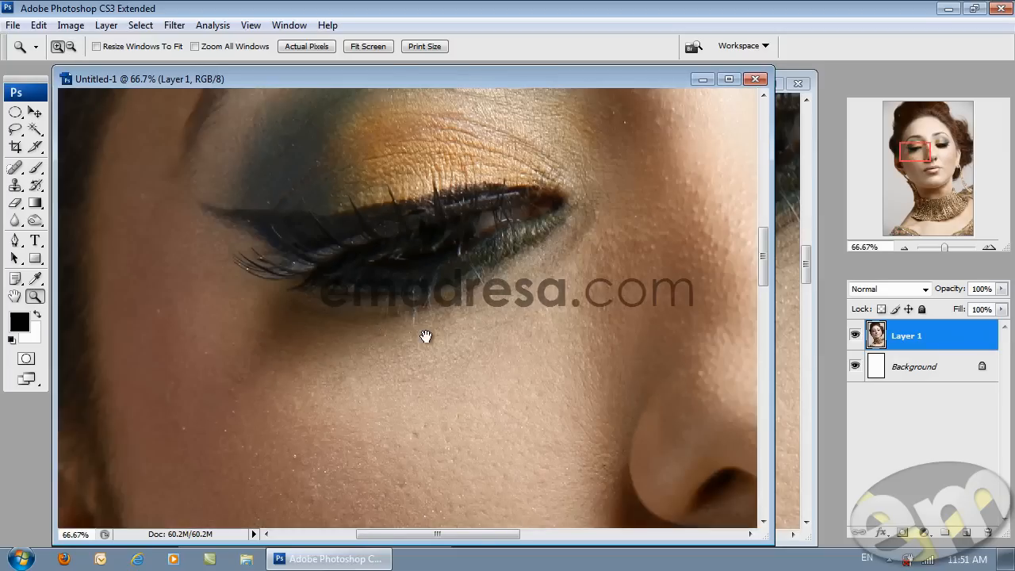
pyautogui.moveTo(774, 188); pyautogui.dragTo(459, 228)
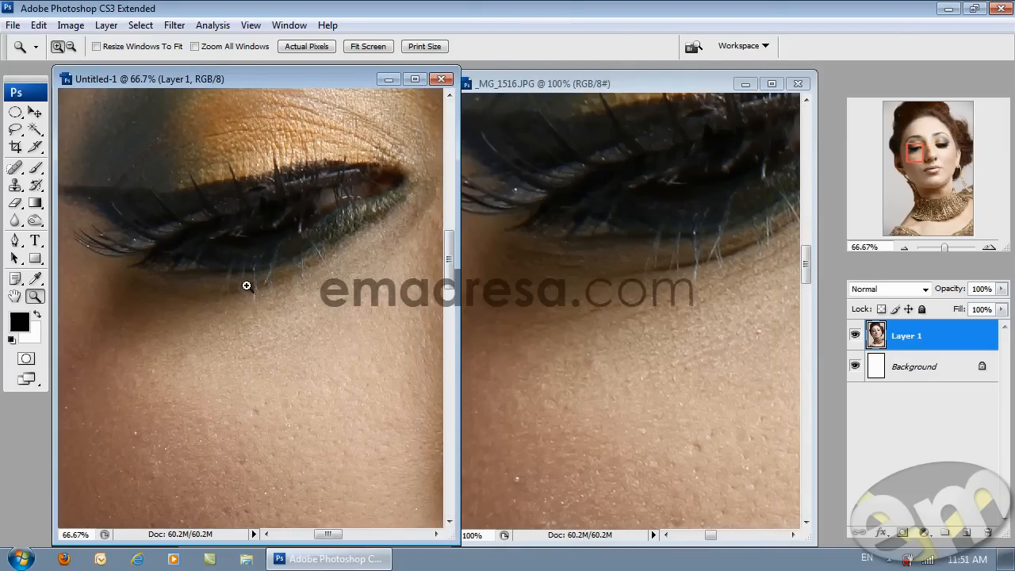
pyautogui.click(246, 283)
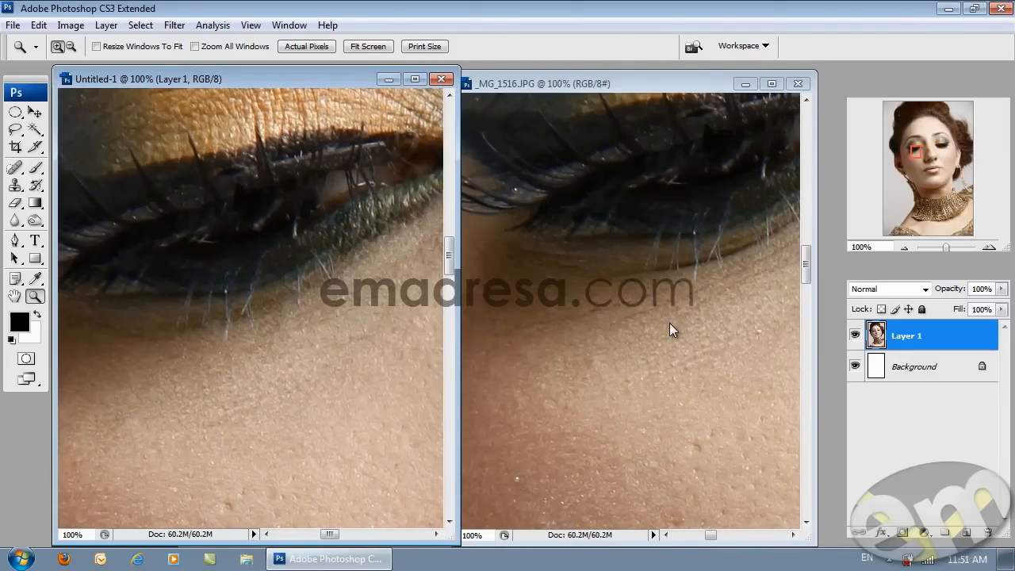
pyautogui.click(664, 106)
pyautogui.moveTo(664, 107); pyautogui.dragTo(620, 242)
pyautogui.click(333, 73)
pyautogui.moveTo(380, 245); pyautogui.dragTo(353, 317)
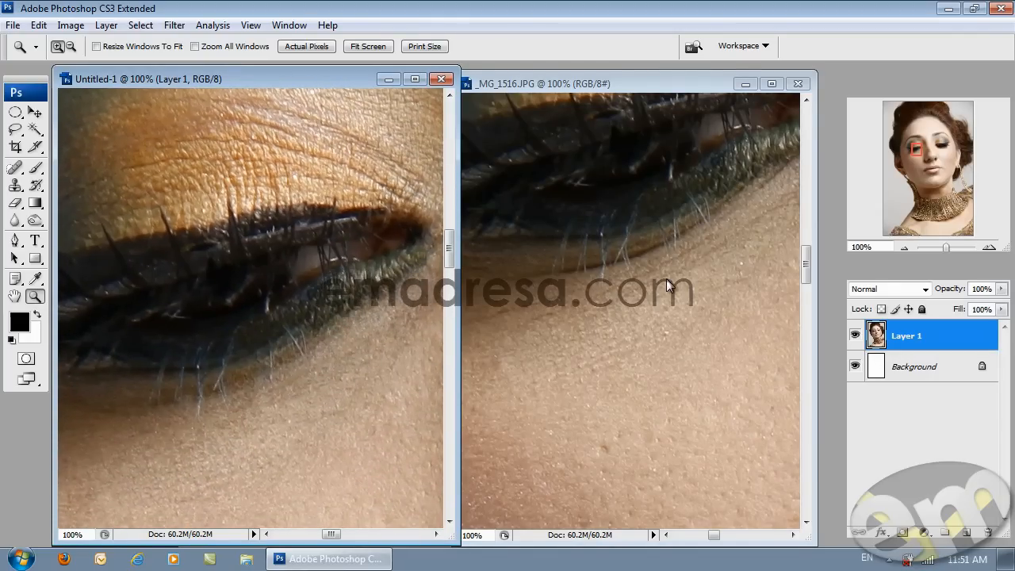
# Compare the original's eye and under-eye area with the retouched copy, and minimize the Untitled-1 document window
pyautogui.click(663, 93)
pyautogui.moveTo(663, 93); pyautogui.dragTo(671, 276)
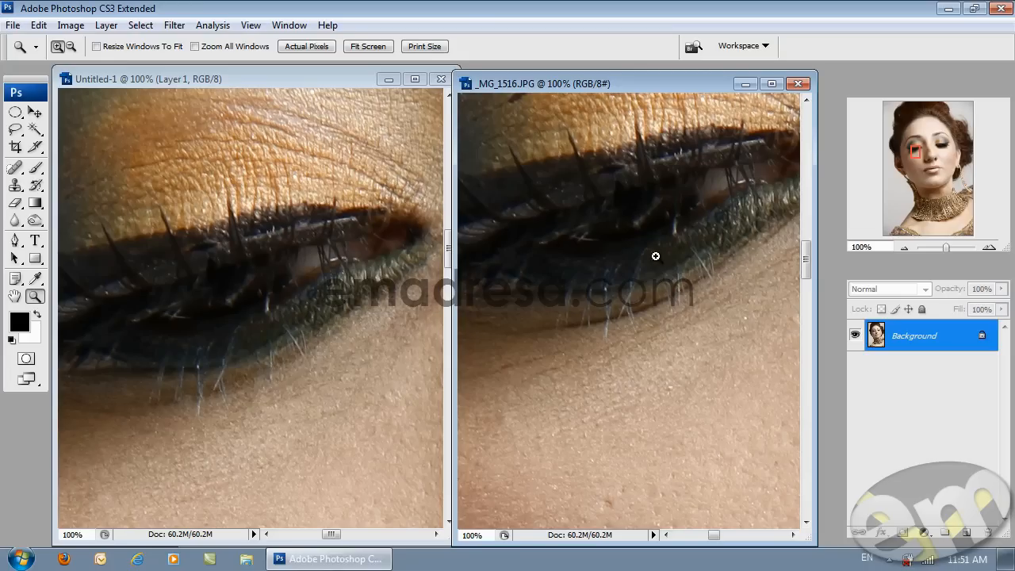
pyautogui.click(324, 80)
pyautogui.click(441, 78)
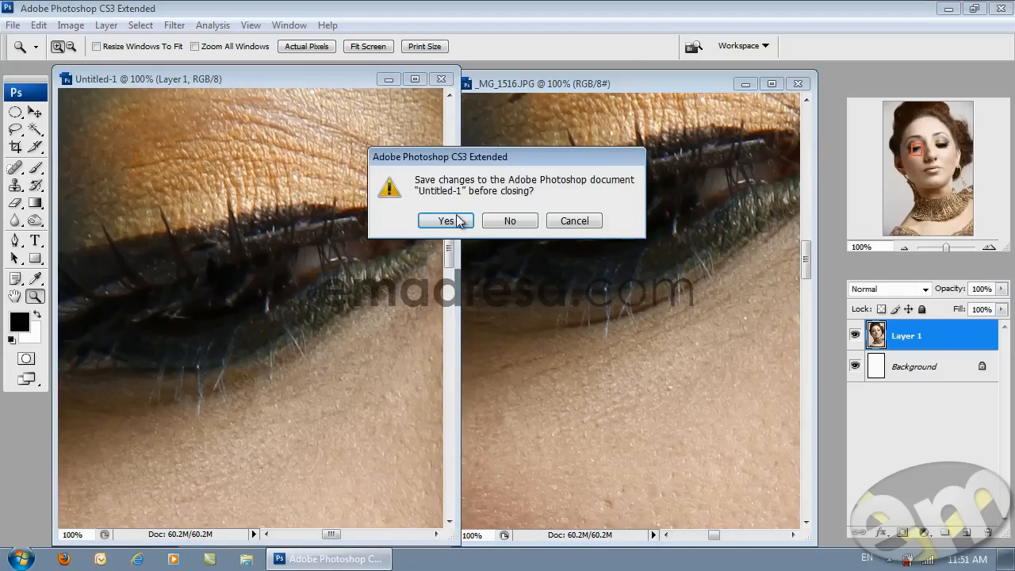
pyautogui.click(570, 220)
pyautogui.click(388, 78)
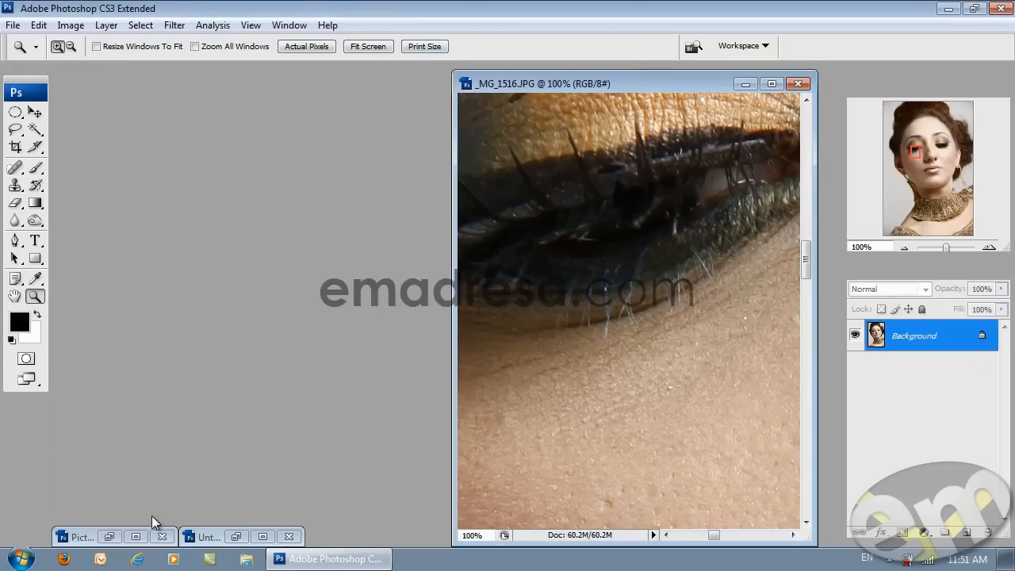
# Restore the minimized Picture Retouch2.psd document, reposition its window and show the eye and under-eye area at 100%
pyautogui.doubleClick(72, 539)
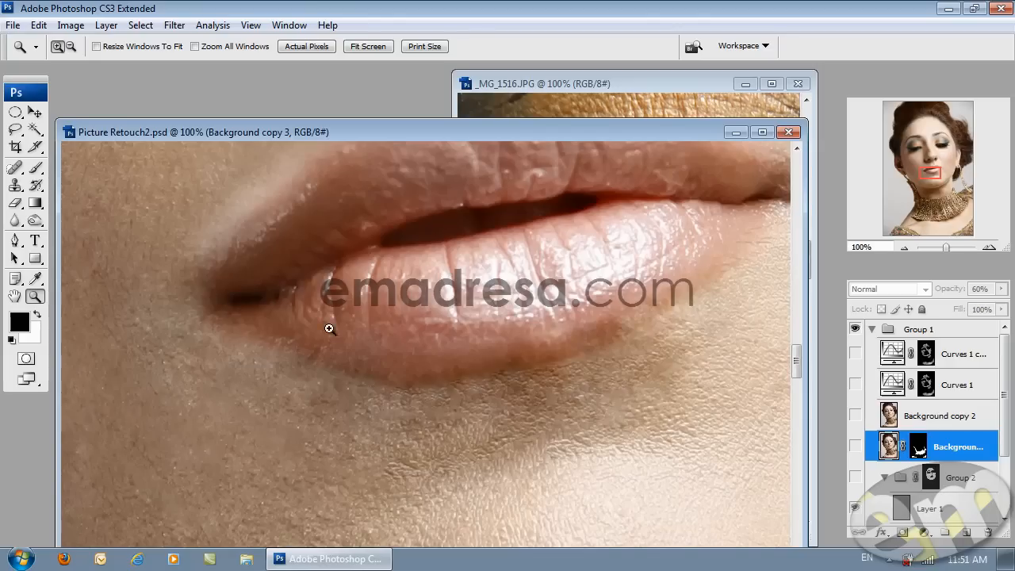
pyautogui.scroll(10, 329, 329)
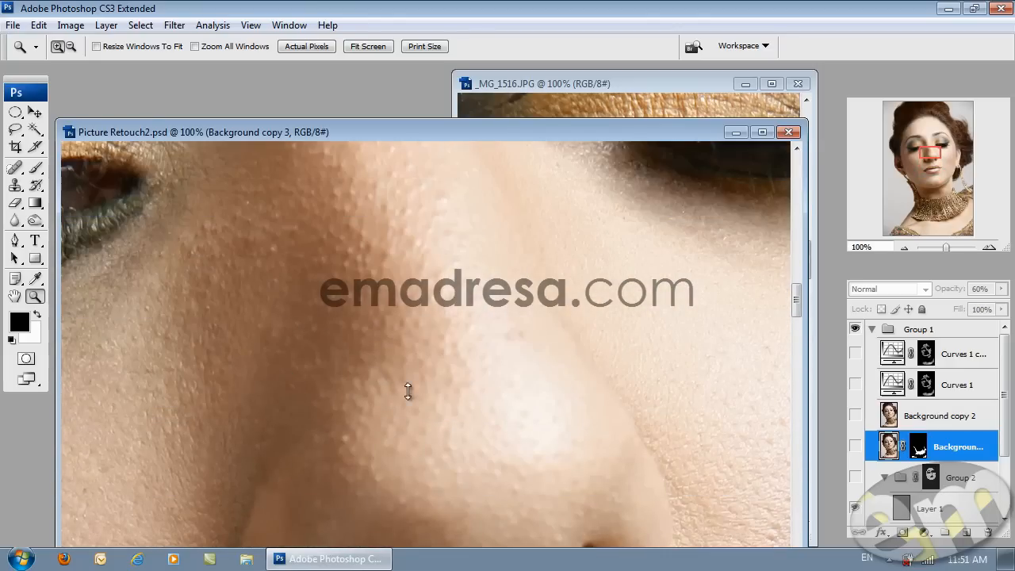
pyautogui.doubleClick(430, 127)
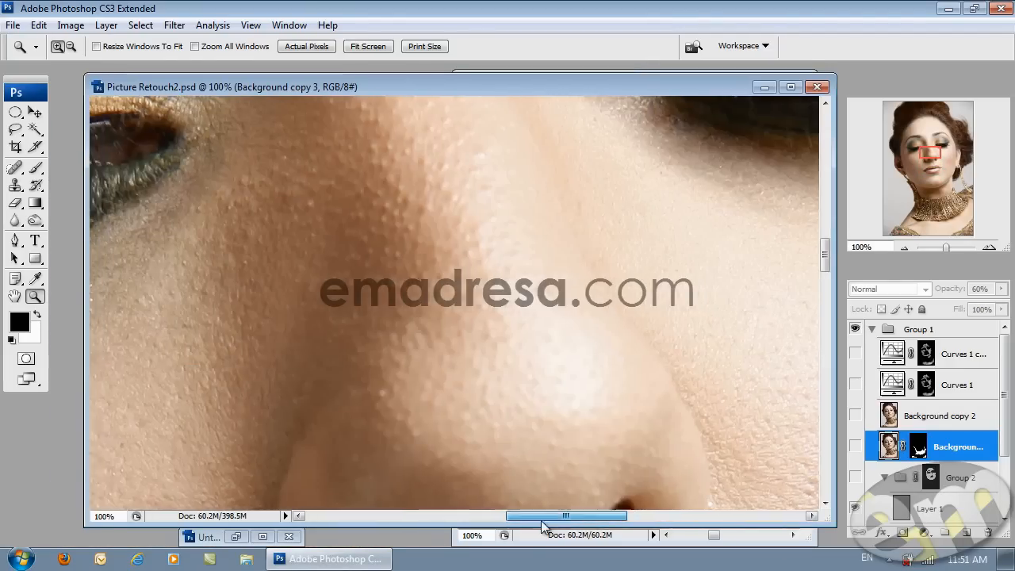
pyautogui.scroll(5, 555, 511)
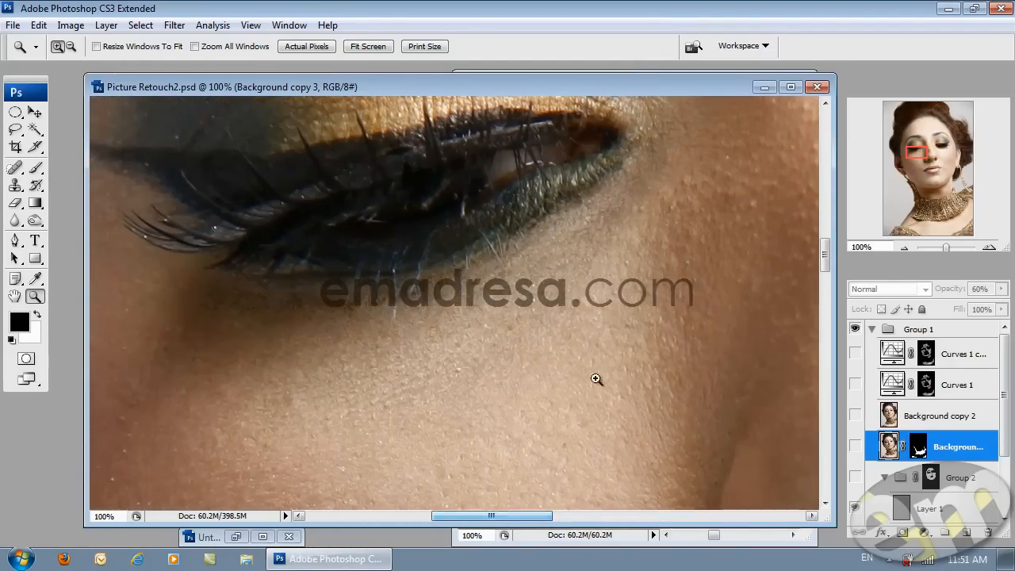
# Make Group 2, Background copy 3, Background copy 2 and both Curves 1 adjustment layers above them visible
pyautogui.click(854, 477)
pyautogui.click(855, 448)
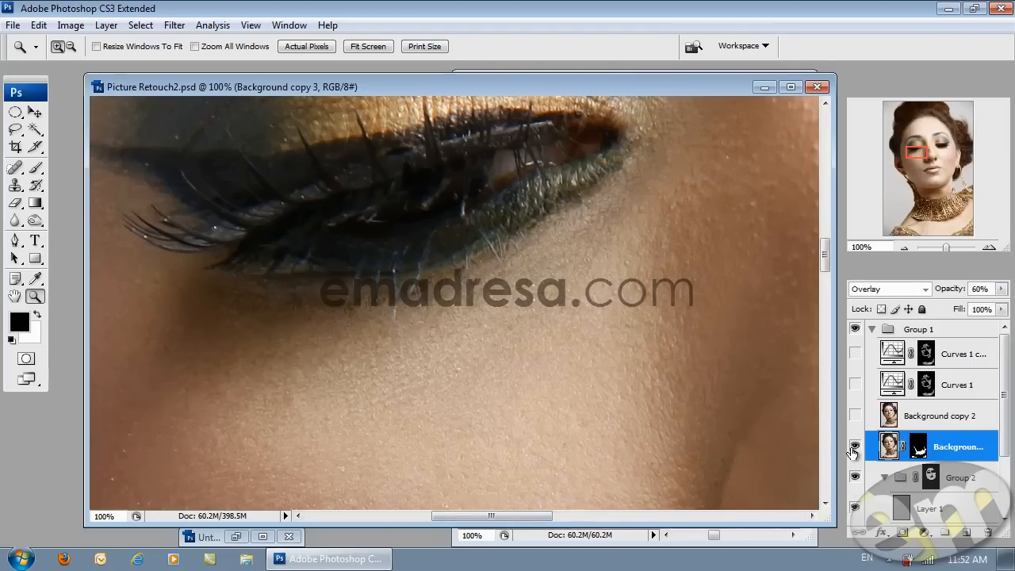
pyautogui.click(855, 415)
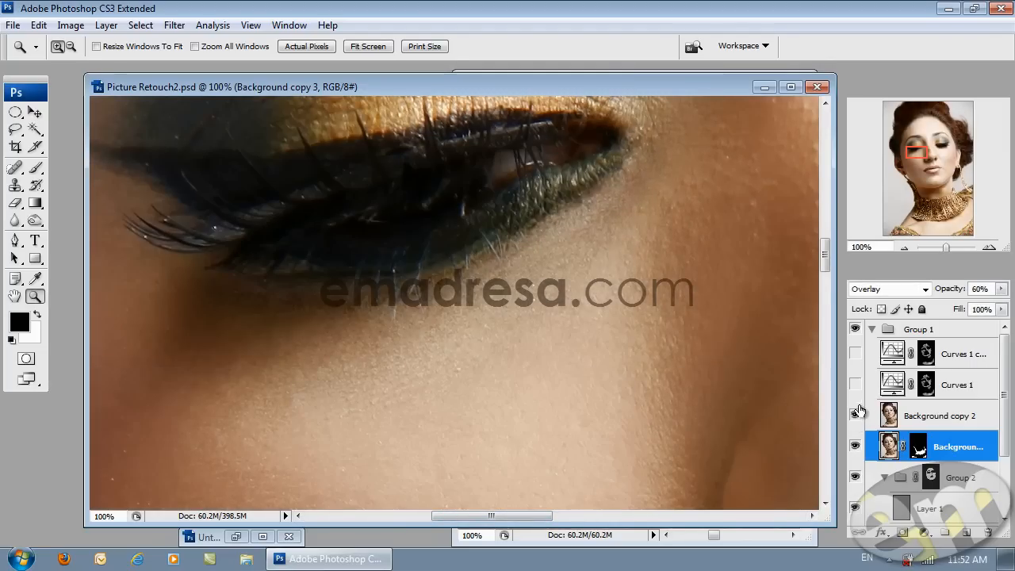
pyautogui.click(856, 384)
pyautogui.click(855, 354)
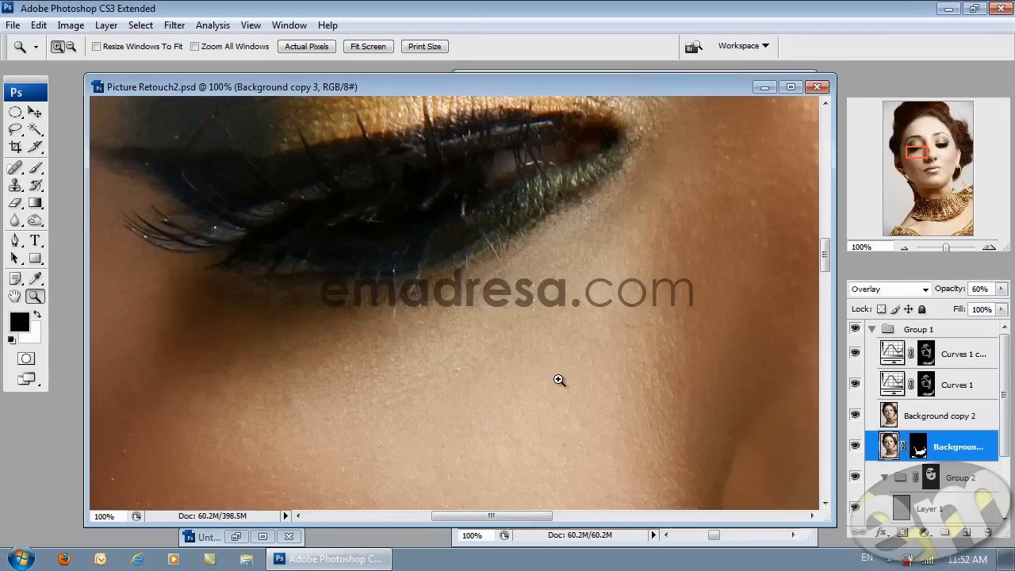
# Examine the fully retouched nose, cheeks, lips and chin at 33.33% with all the retouching layers shown
pyautogui.keyDown('alt'); pyautogui.click(591, 383); pyautogui.keyUp('alt')
pyautogui.keyDown('alt'); pyautogui.click(582, 383); pyautogui.keyUp('alt')
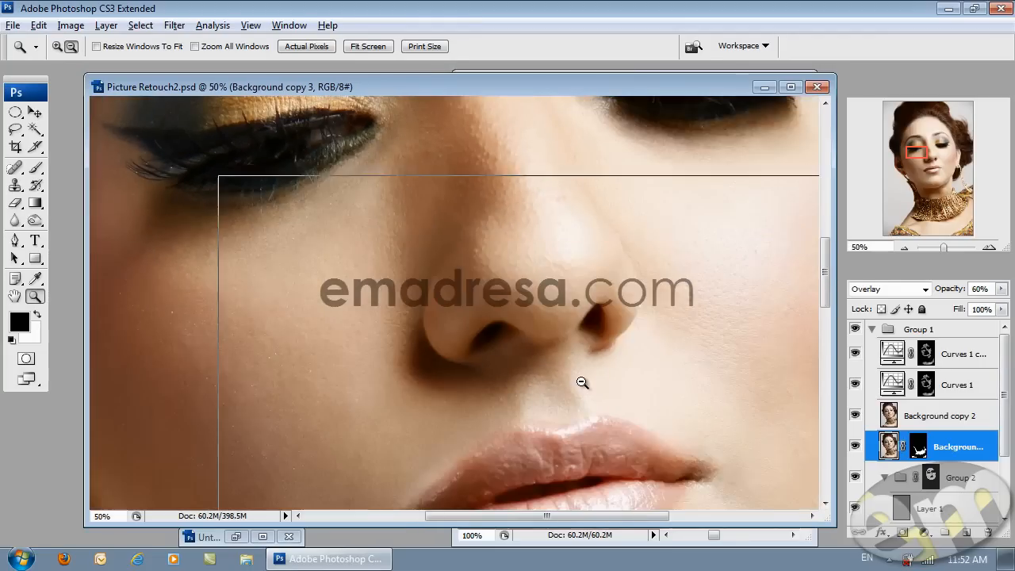
pyautogui.keyDown('alt'); pyautogui.click(556, 382); pyautogui.keyUp('alt')
pyautogui.scroll(-2, 455, 364)
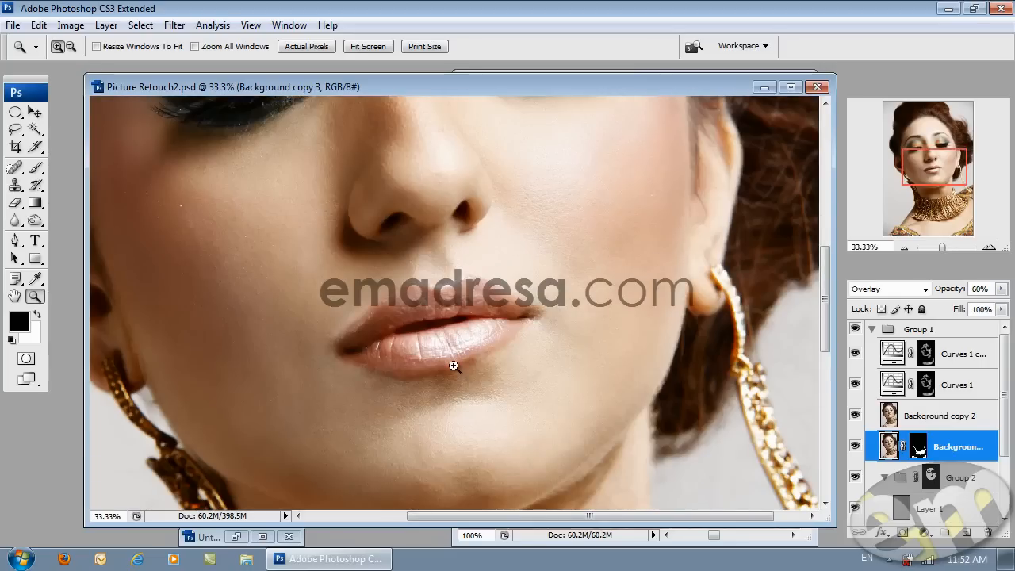